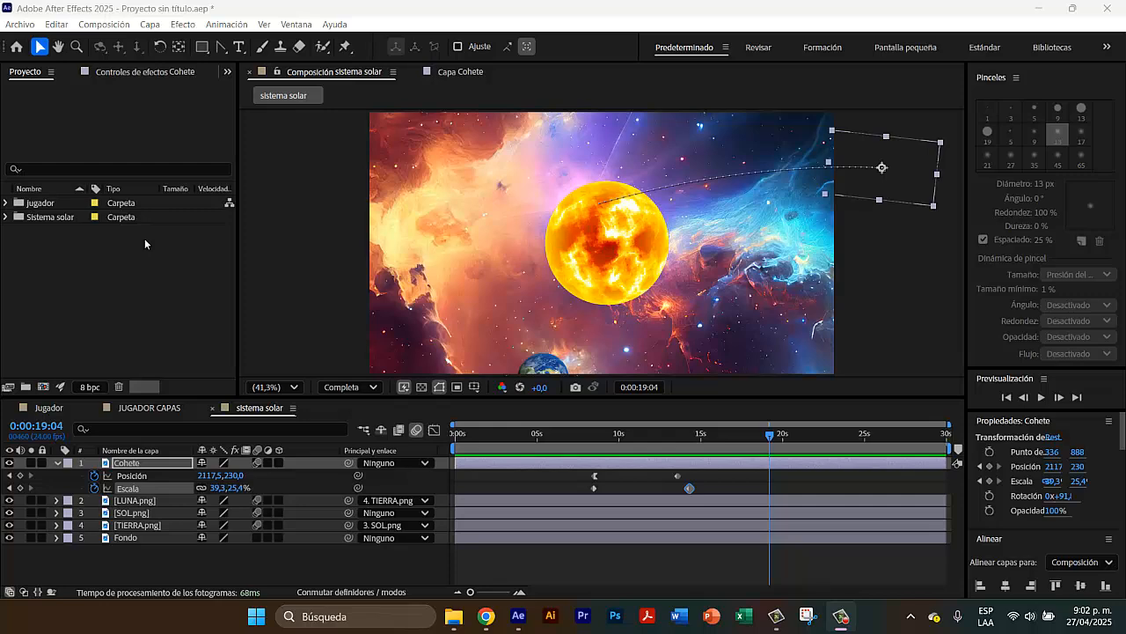
# - Open the PERSONAJE PARENT file from the CLASE 10 - PERSONAJE folder in Illustrator and display its layers
pyautogui.click(455, 617)
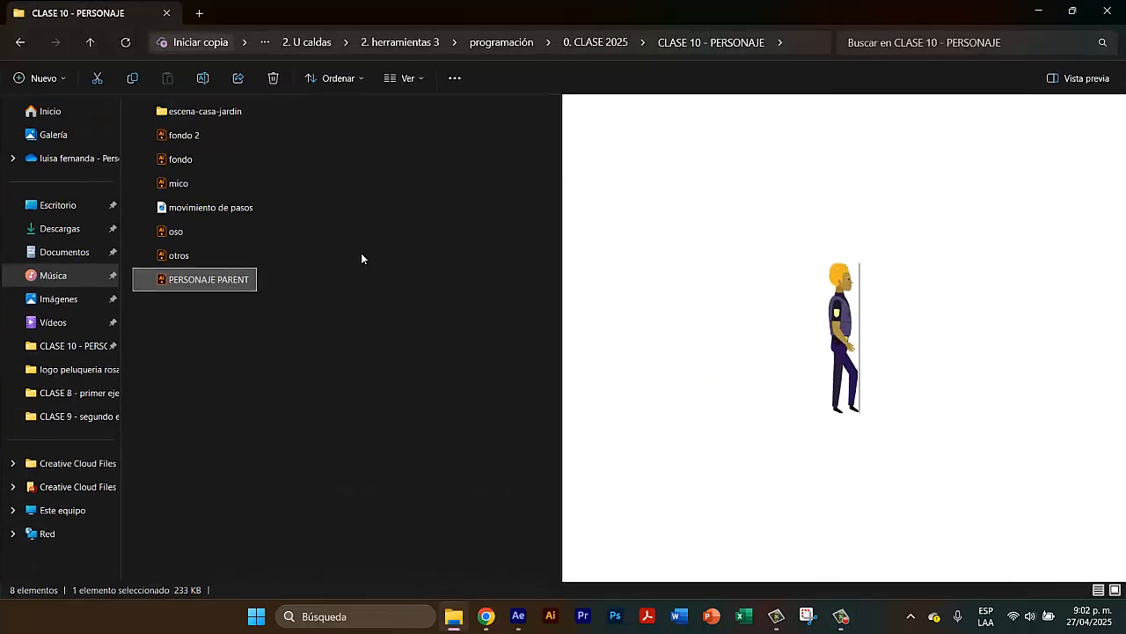
pyautogui.doubleClick(182, 280)
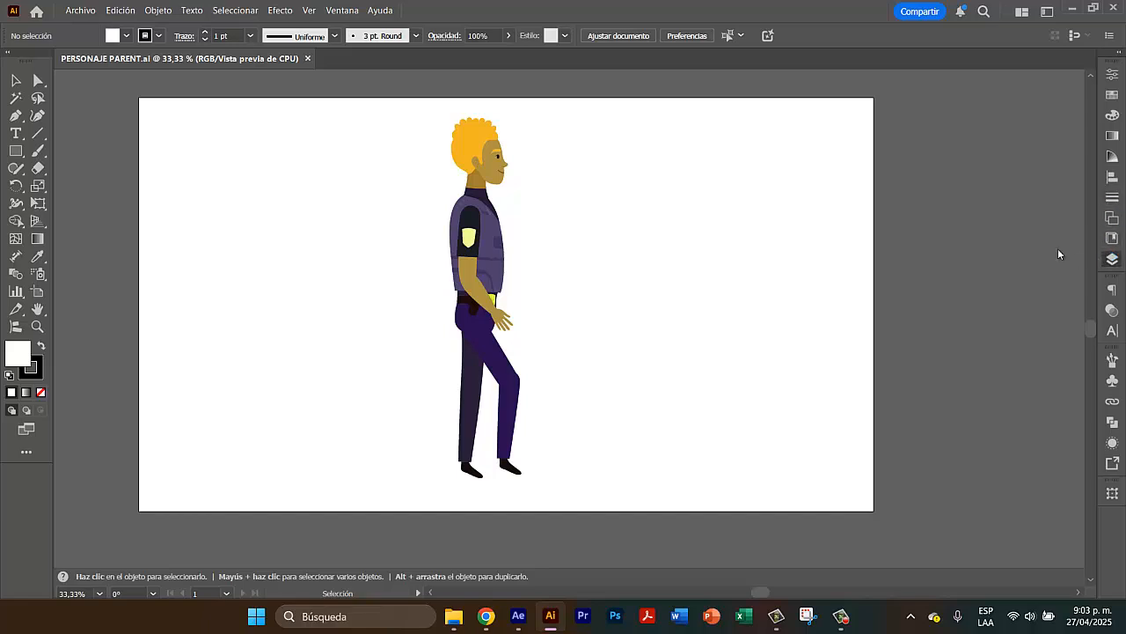
pyautogui.click(1112, 259)
# - Hide and show the CABEZA, CUELLO, MANO, ANTEBRAZO and BRAZO layers one at a time to check how the character is separated
pyautogui.click(932, 118)
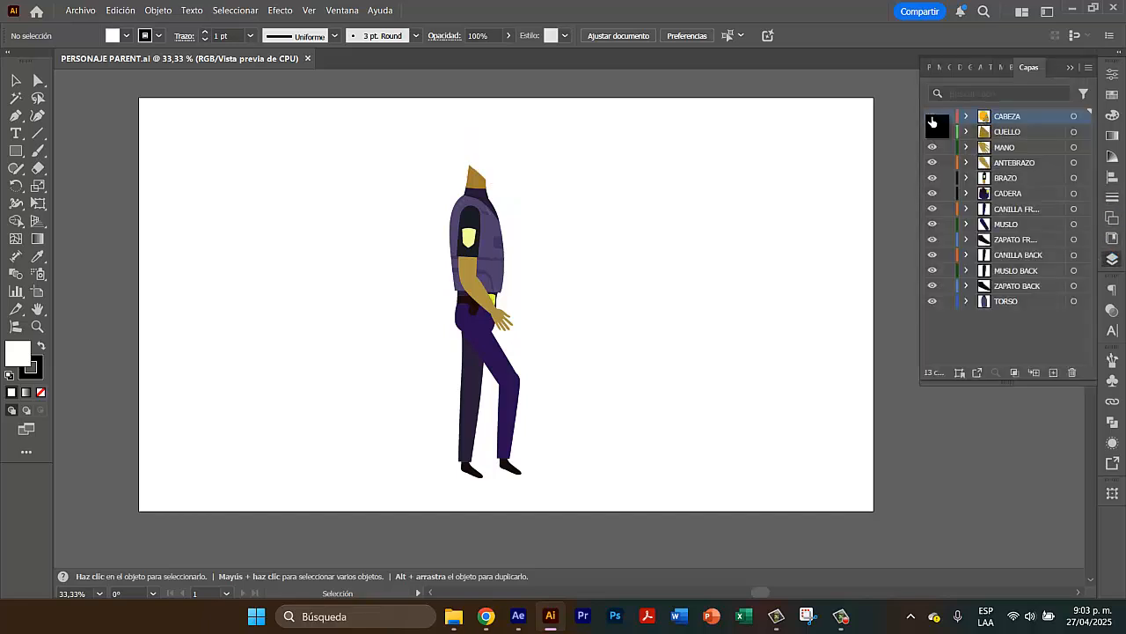
pyautogui.click(932, 116)
pyautogui.click(933, 131)
pyautogui.click(932, 131)
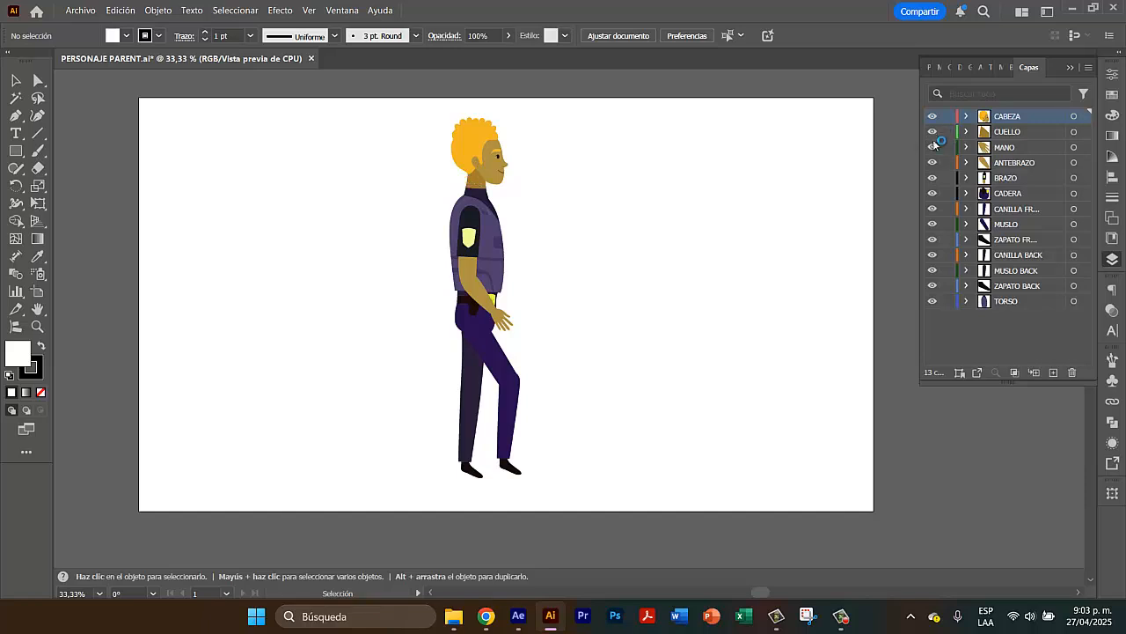
pyautogui.click(933, 147)
pyautogui.click(932, 147)
pyautogui.click(933, 162)
pyautogui.click(933, 163)
pyautogui.click(932, 178)
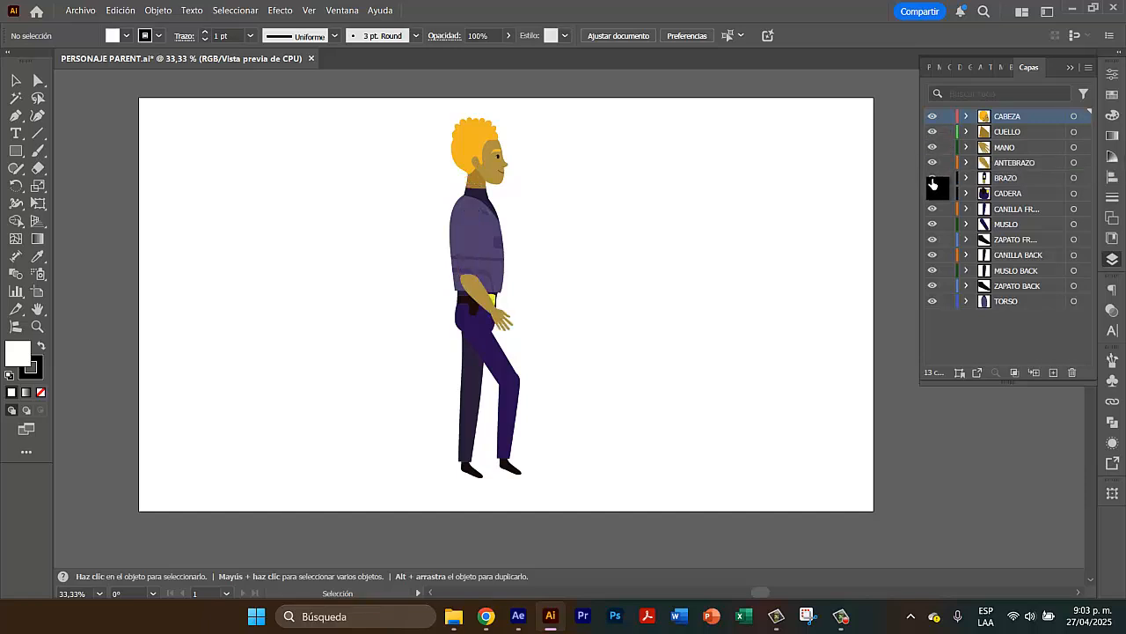
pyautogui.click(932, 179)
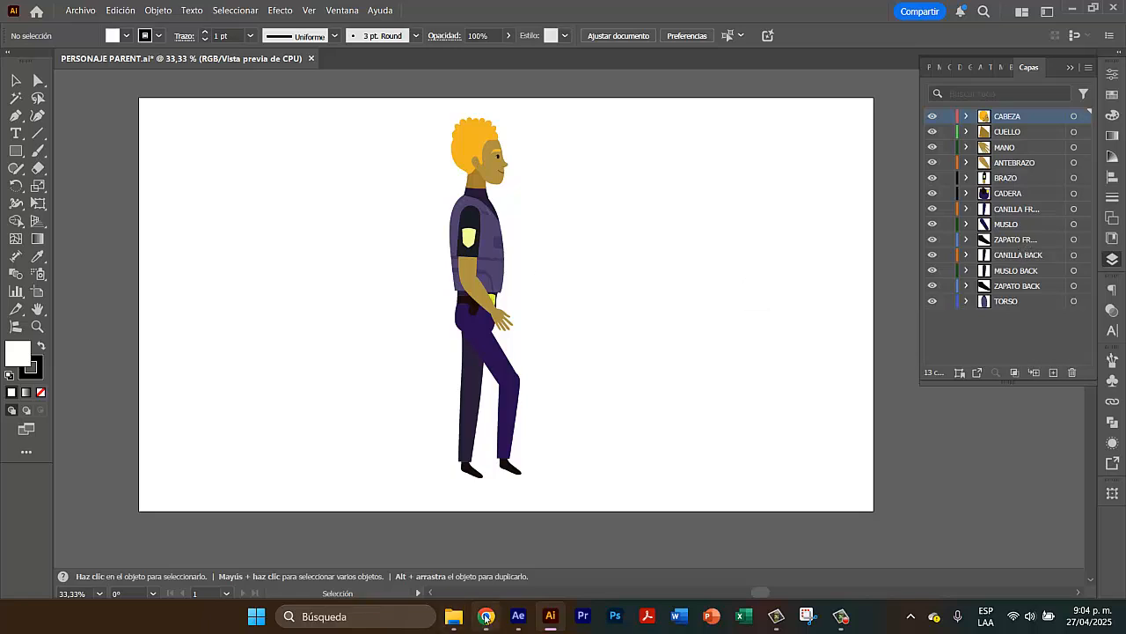
# - Open the 3549119 illustration from the character-poses-illustration folder inside CLASE 9 - segundo ejercicio after
pyautogui.click(457, 619)
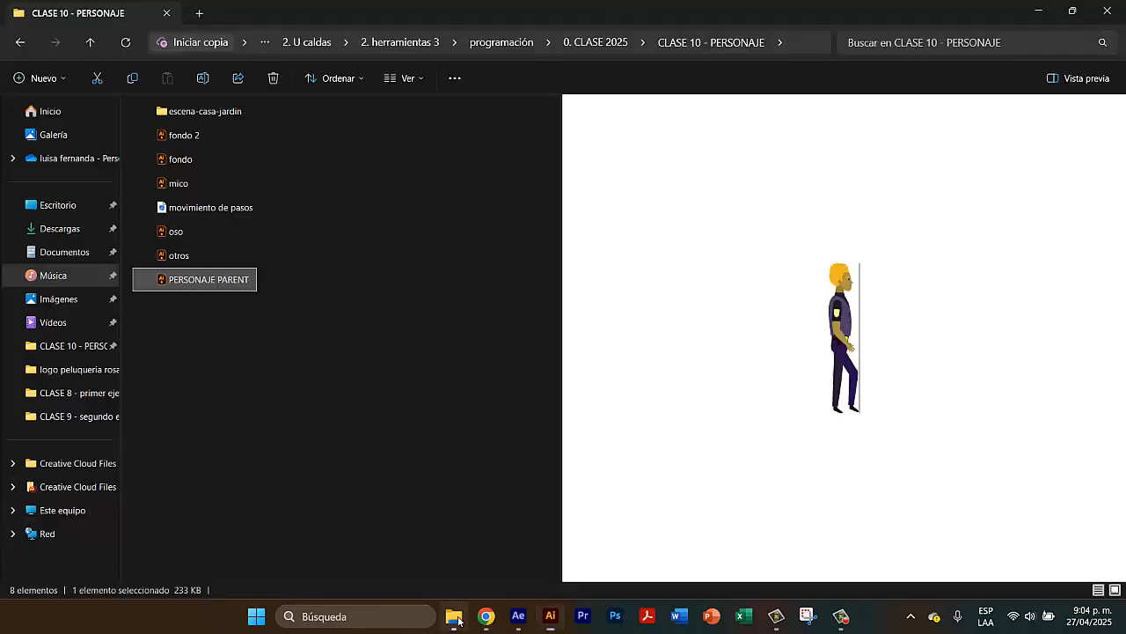
pyautogui.click(90, 42)
pyautogui.doubleClick(206, 301)
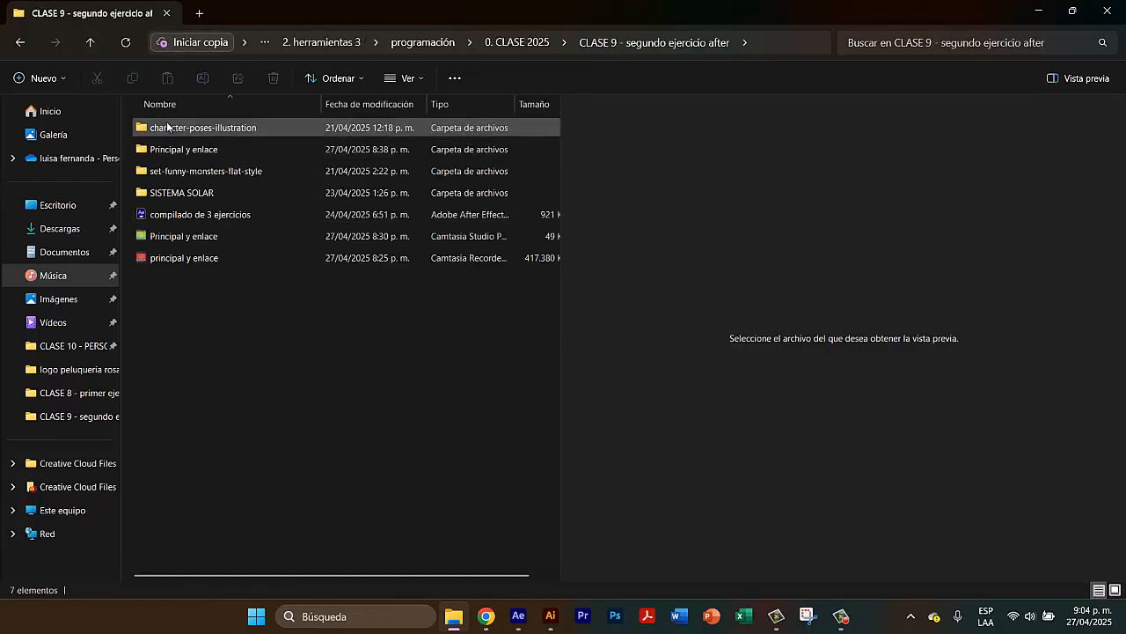
pyautogui.click(168, 127)
pyautogui.doubleClick(168, 128)
pyautogui.click(169, 135)
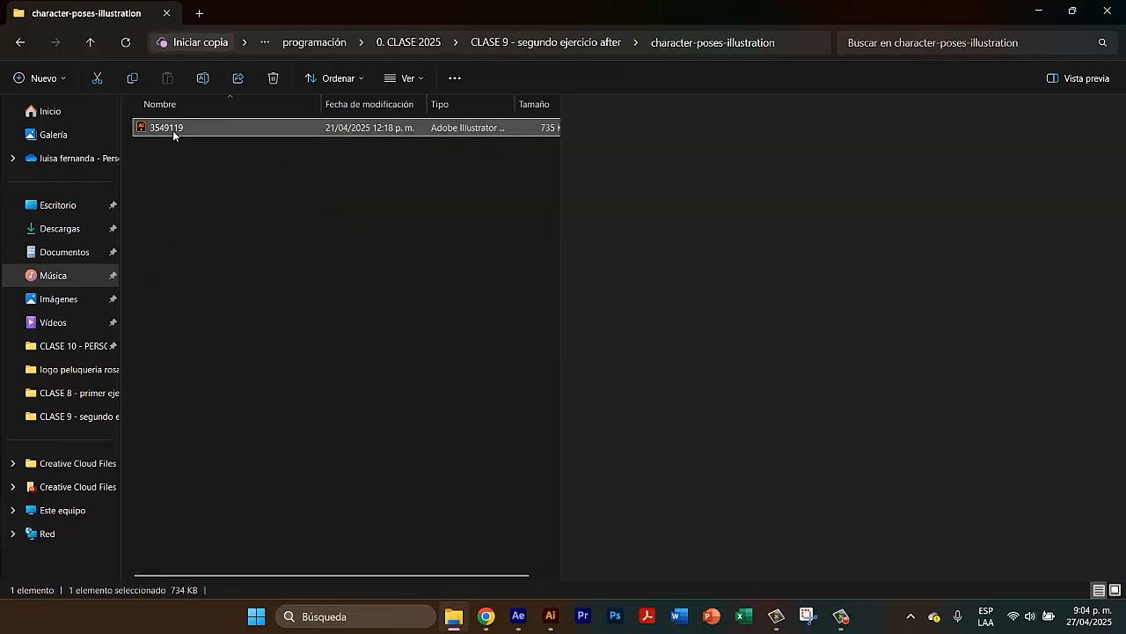
pyautogui.doubleClick(172, 131)
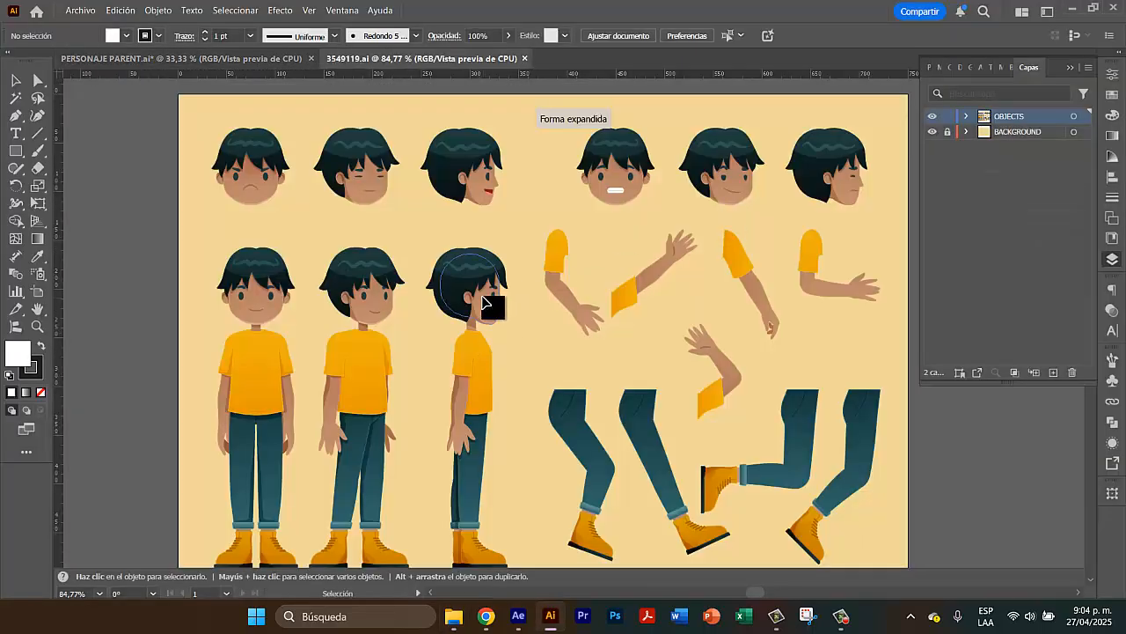
# - Examine how the side-view boy is grouped within the OBJECTS layer, and return to the After Effects project
pyautogui.click(495, 356)
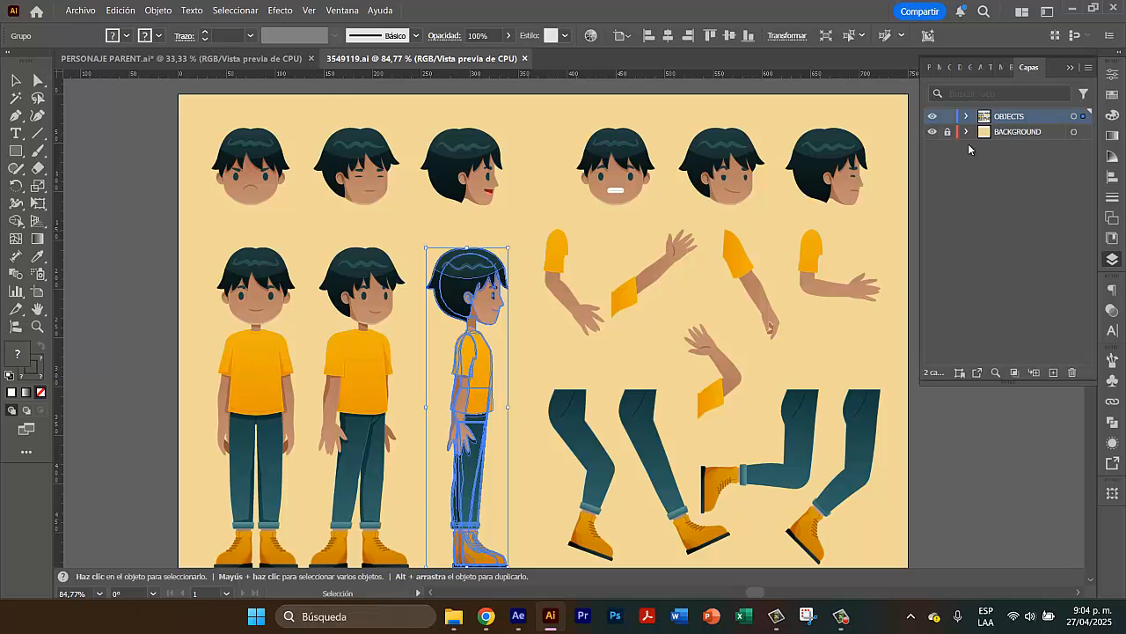
pyautogui.click(965, 118)
pyautogui.click(965, 118)
pyautogui.click(1072, 8)
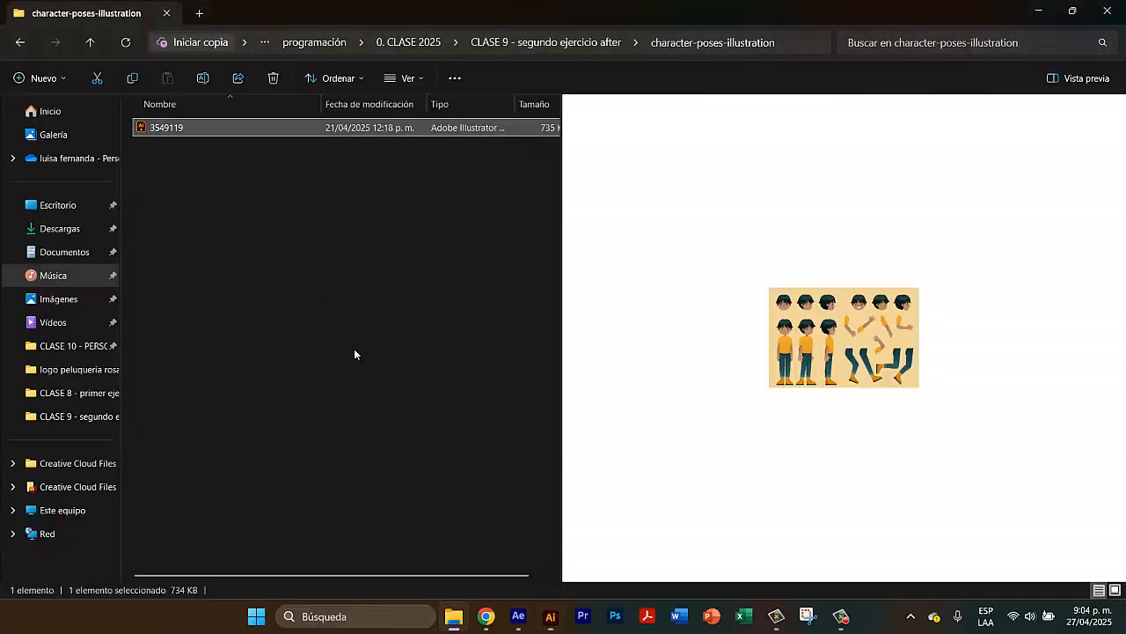
pyautogui.click(1040, 10)
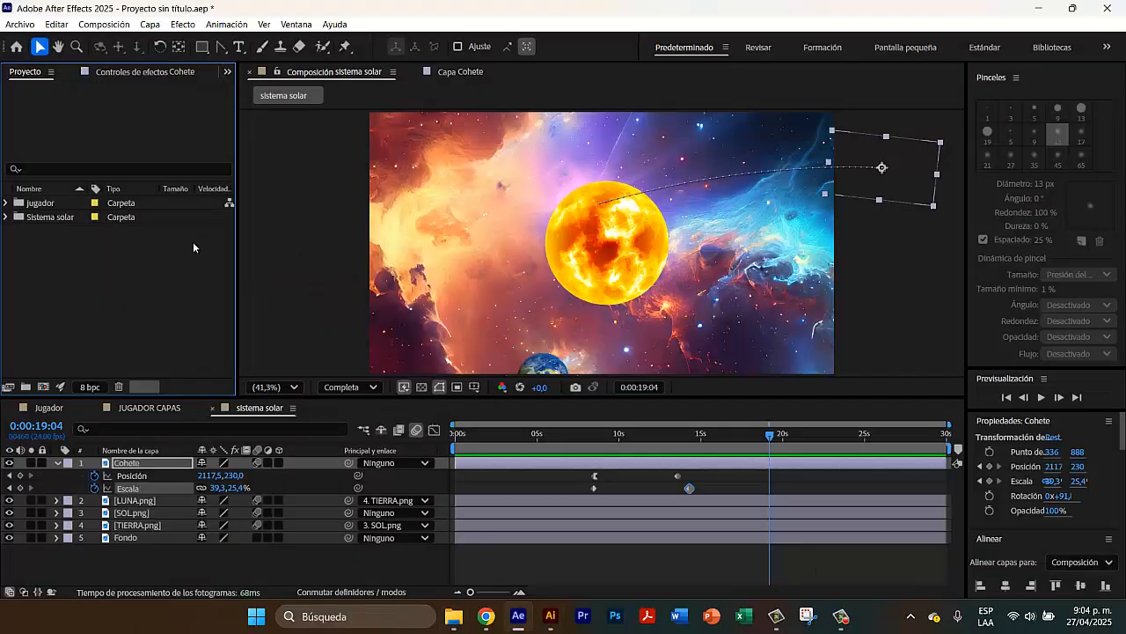
# - Create a project folder named Personaje and expand it
pyautogui.rightClick(54, 262)
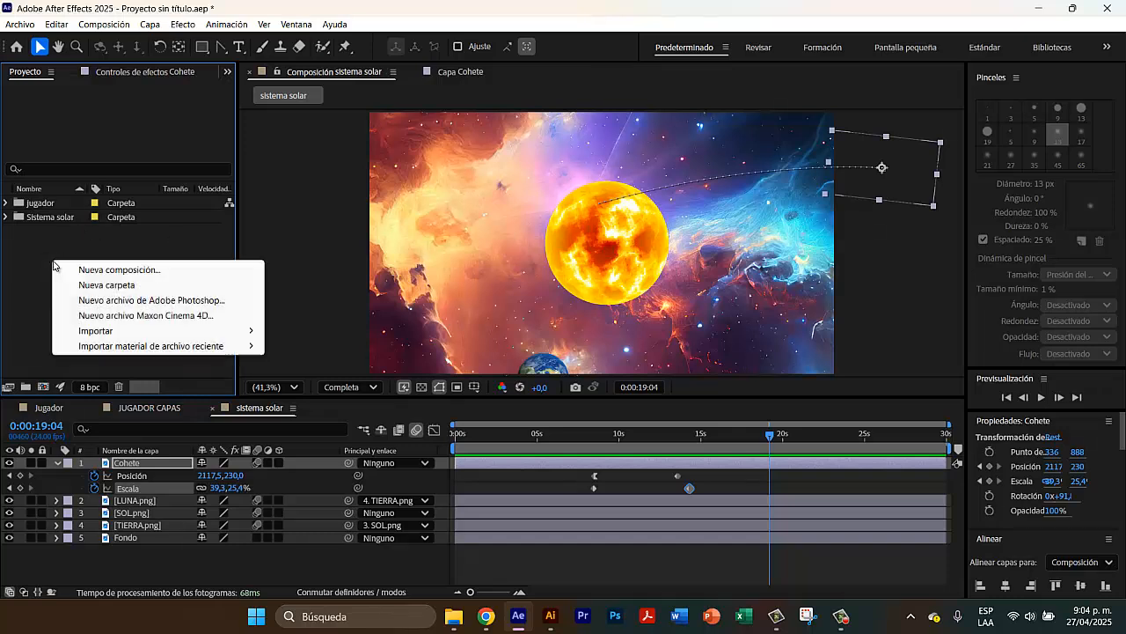
pyautogui.click(28, 390)
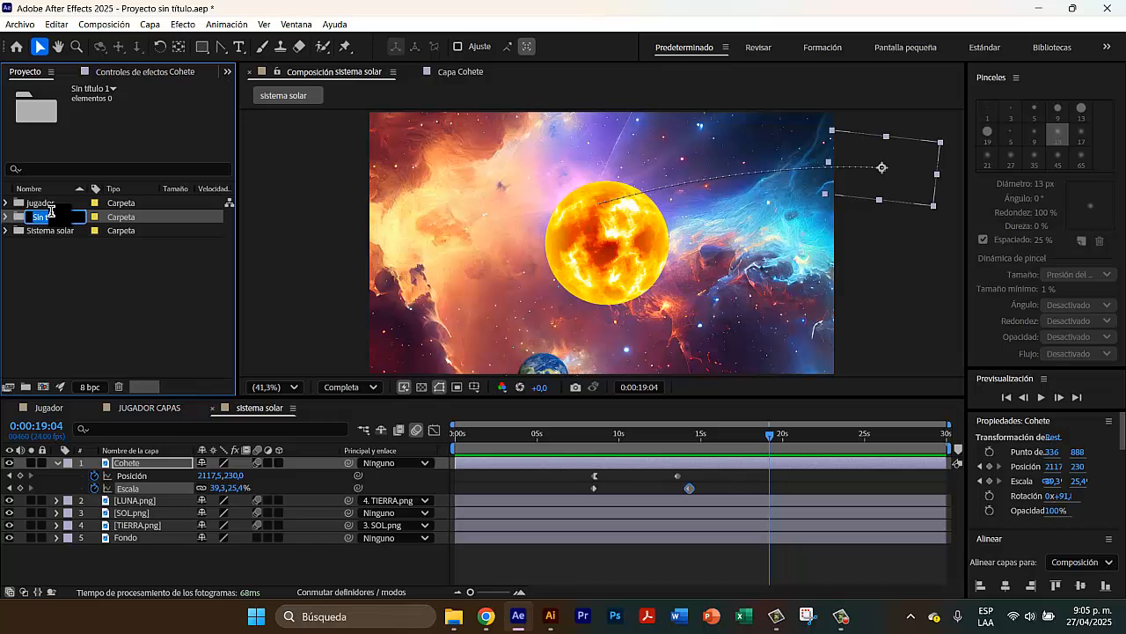
pyautogui.write('Personaje')
pyautogui.click(6, 217)
# - Create a composition named personaje at HD 1920x1080, 24 fps, with a duration of 0:00:30:00
pyautogui.rightClick(167, 301)
pyautogui.click(179, 310)
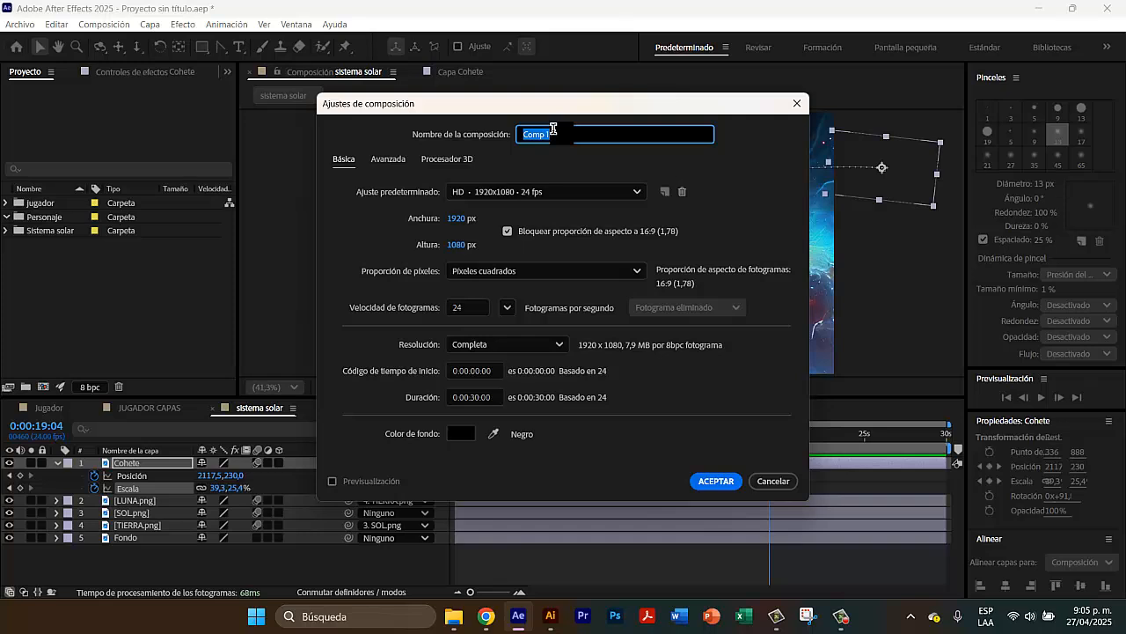
pyautogui.write('personaje')
pyautogui.click(475, 398)
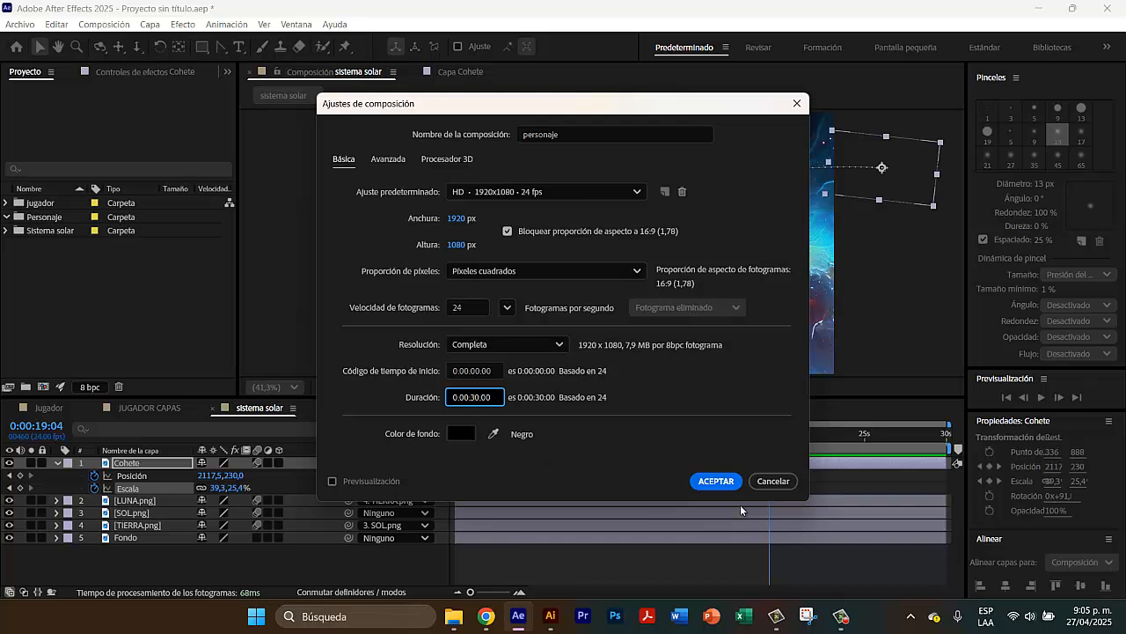
pyautogui.click(716, 481)
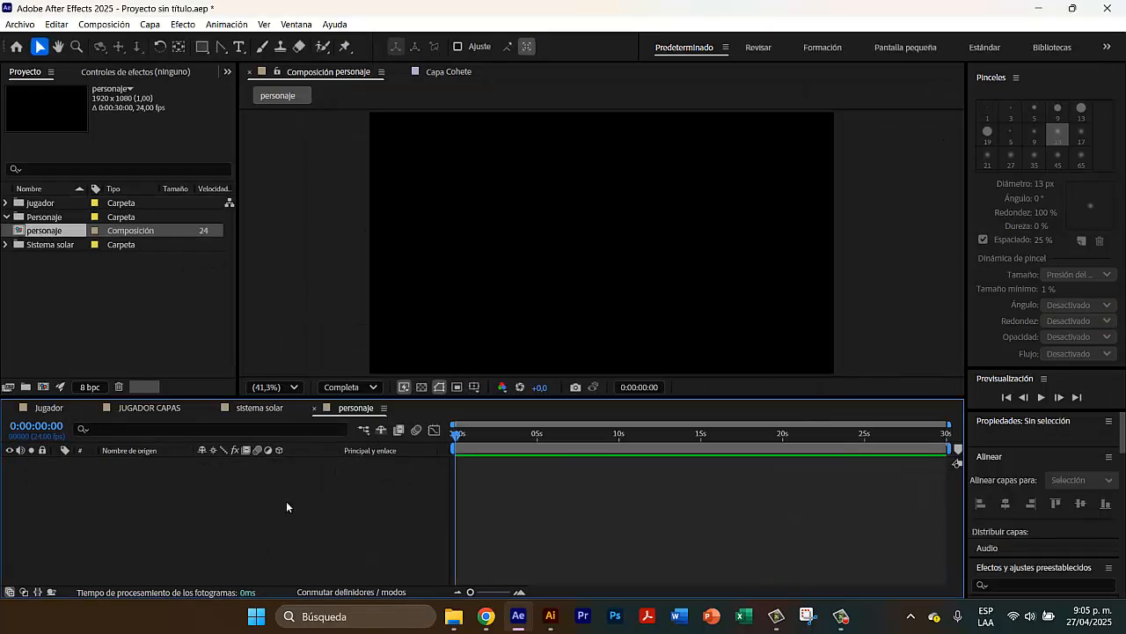
# - Bring the PERSONAJE PARENT Illustrator file from the CLASE 10 - PERSONAJE folder into the personaje composition's timeline
pyautogui.click(453, 616)
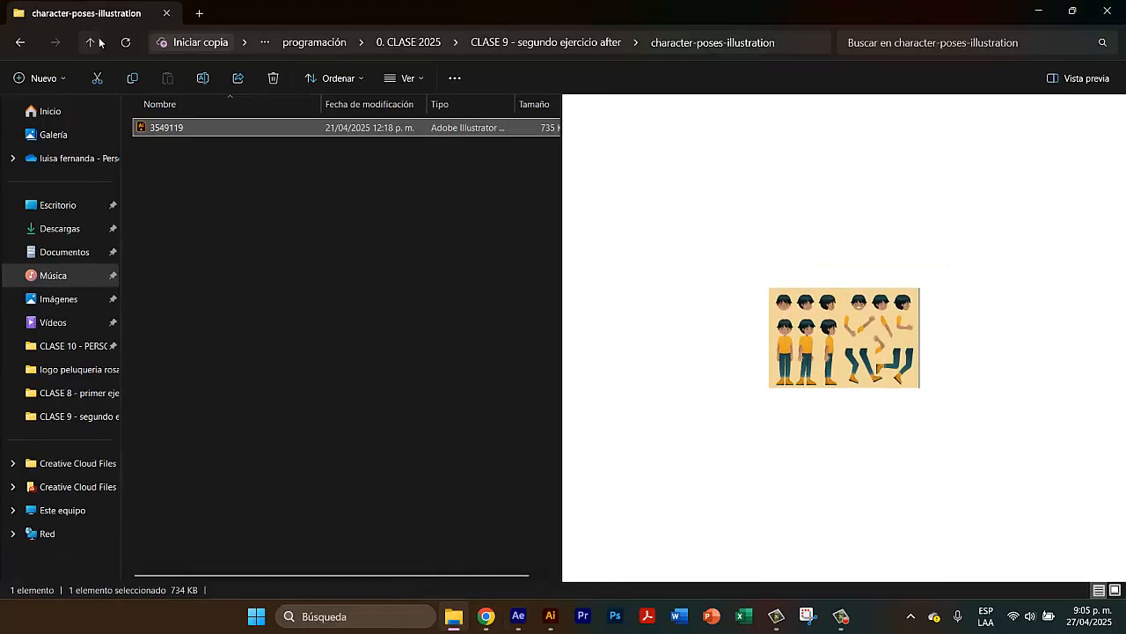
pyautogui.click(90, 43)
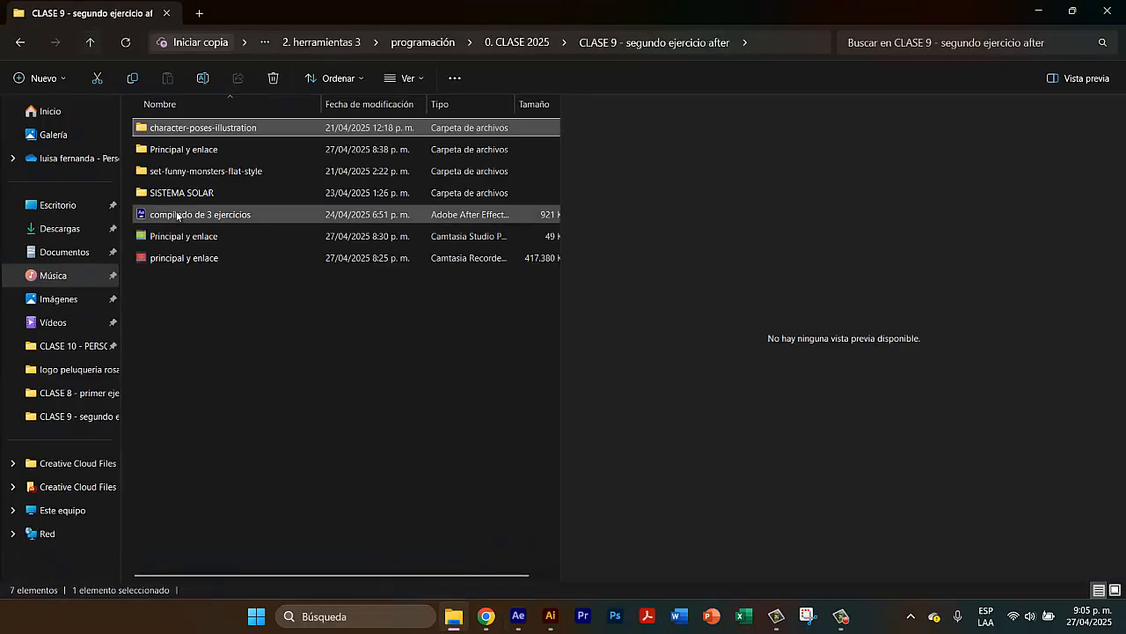
pyautogui.click(90, 42)
pyautogui.doubleClick(191, 329)
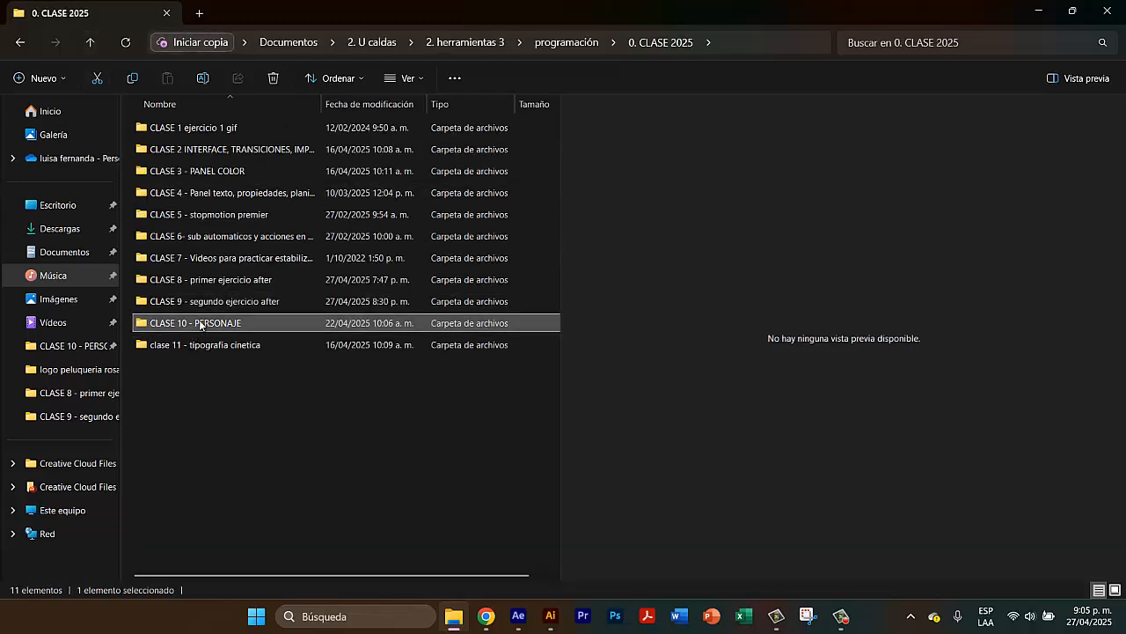
pyautogui.click(202, 288)
pyautogui.moveTo(202, 288); pyautogui.dragTo(246, 480)
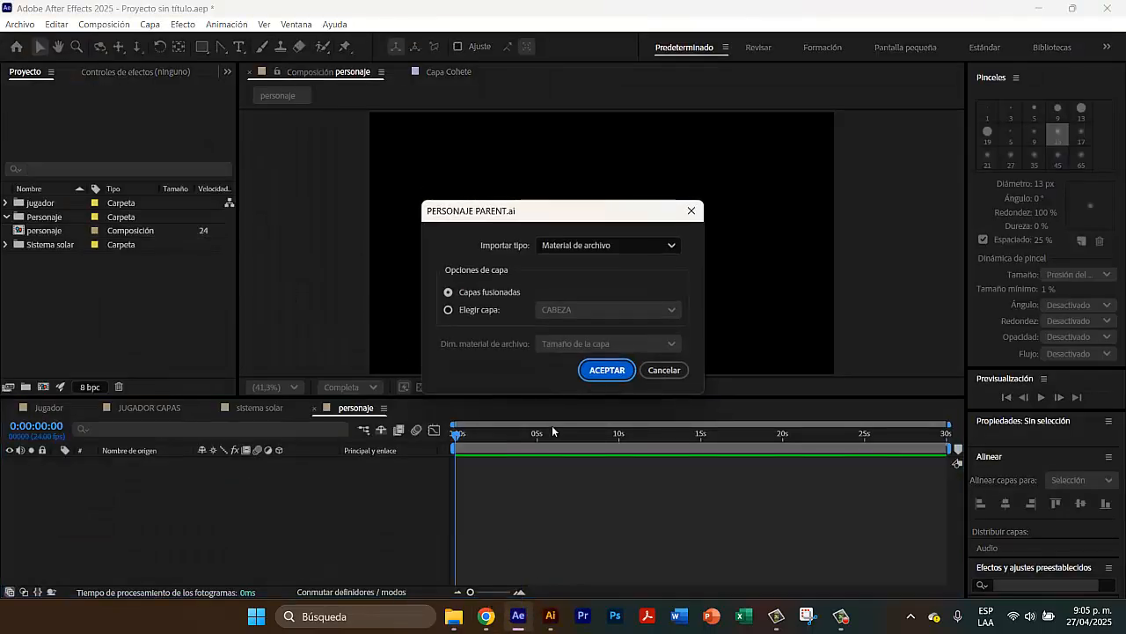
# - Import the file as Composición with the footage dimensions set to Tamaño de la capa
pyautogui.click(526, 184)
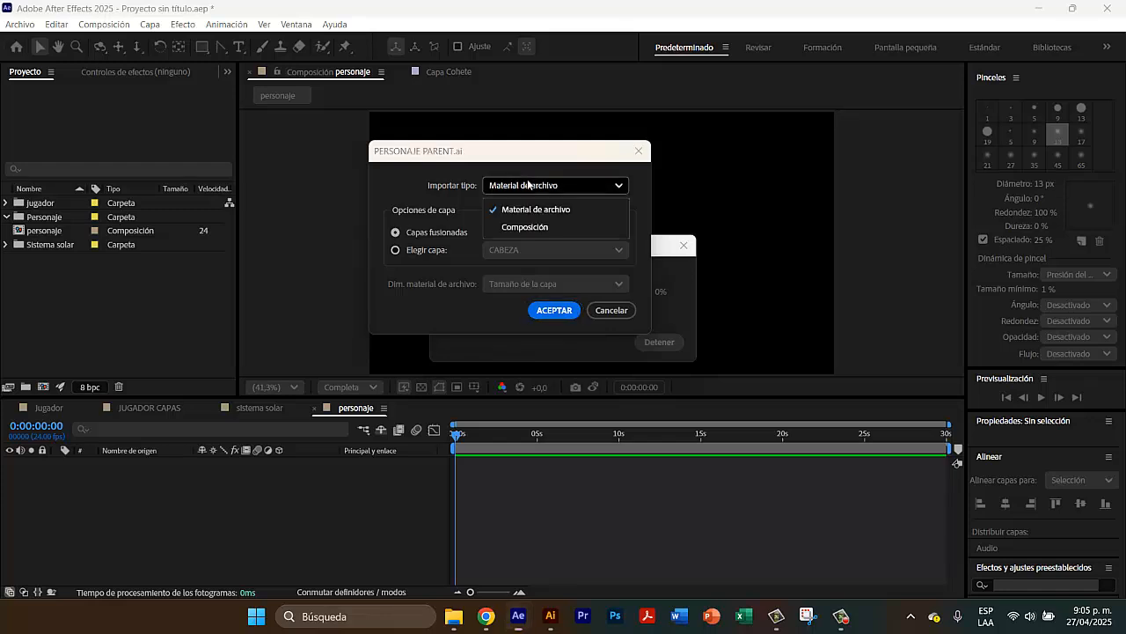
pyautogui.click(529, 229)
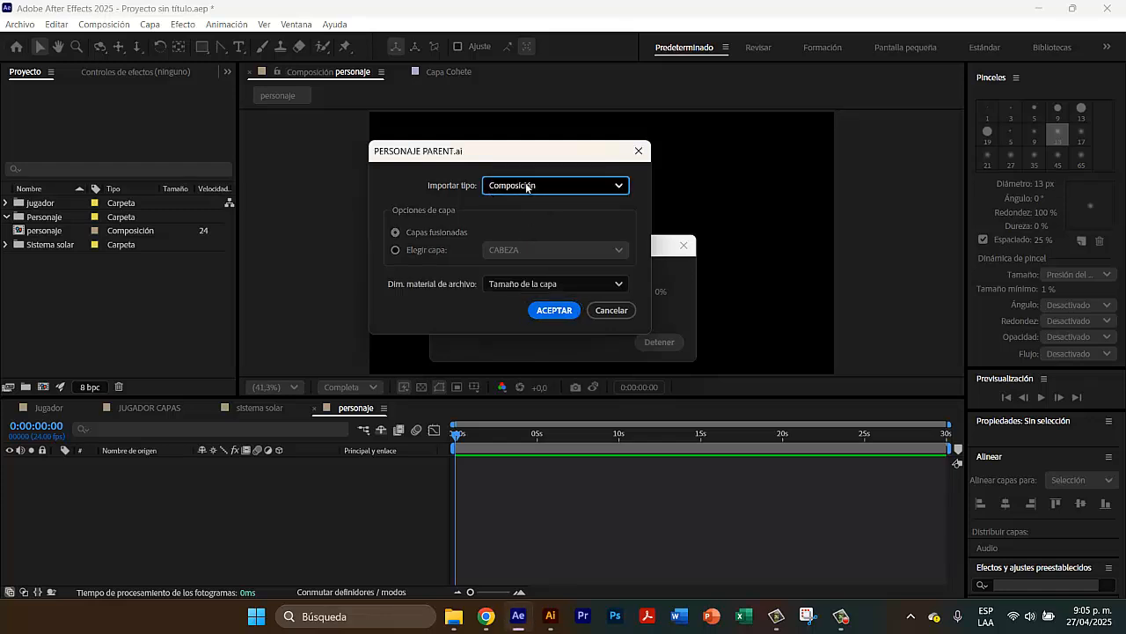
pyautogui.click(513, 286)
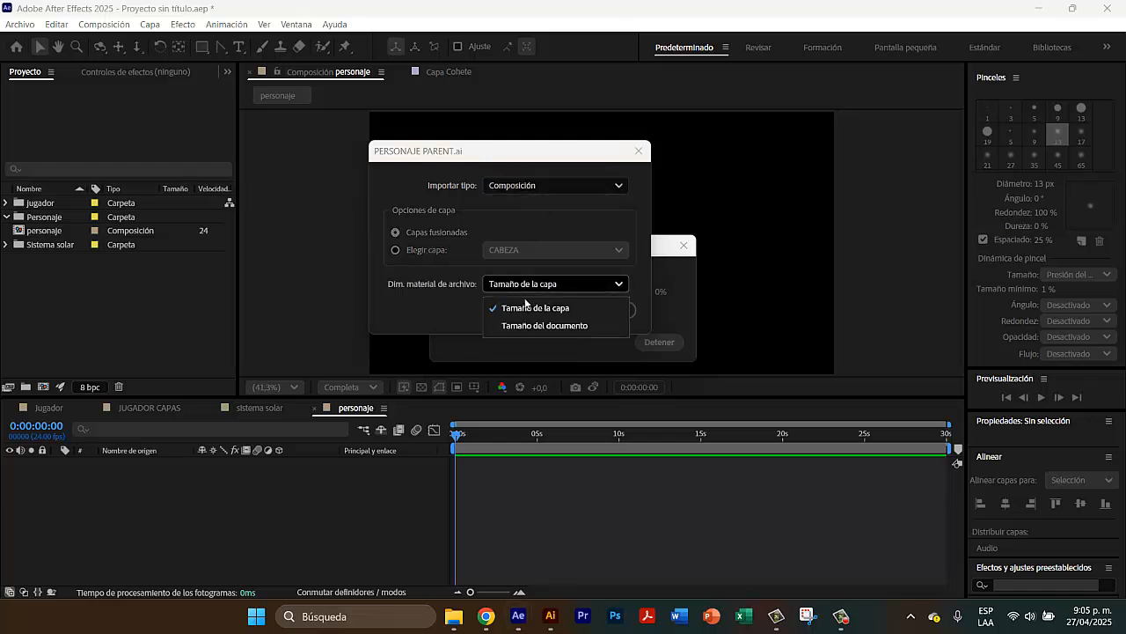
pyautogui.click(516, 310)
pyautogui.click(541, 313)
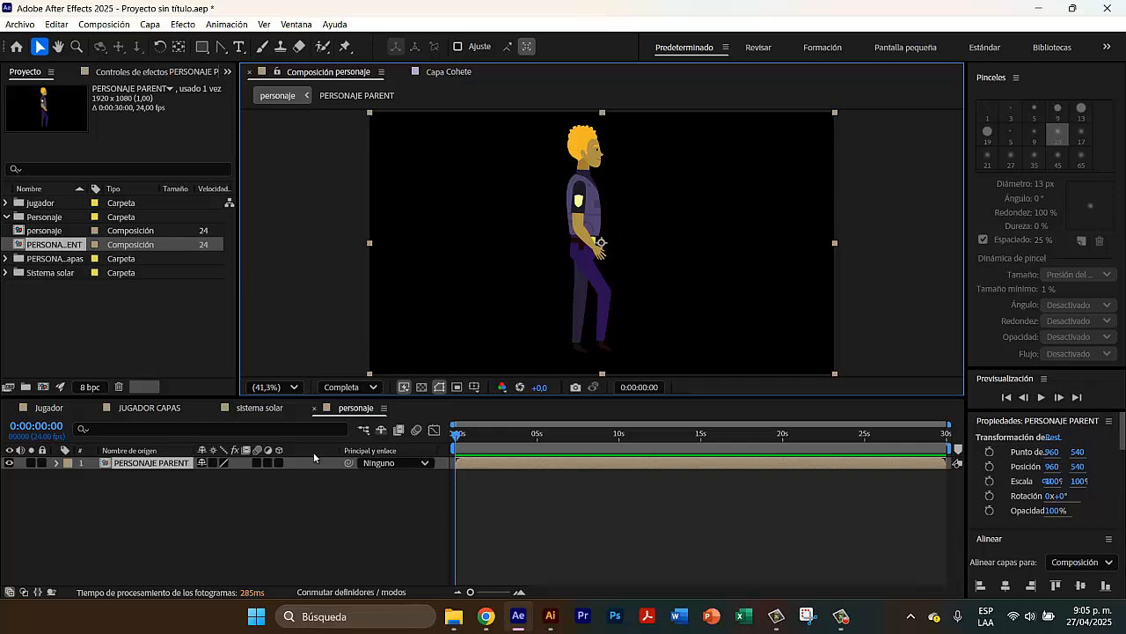
# - Open the nested PERSONAJE PARENT composition and select its hip, forearm, shin and thigh layers in turn to locate each body part
pyautogui.doubleClick(109, 463)
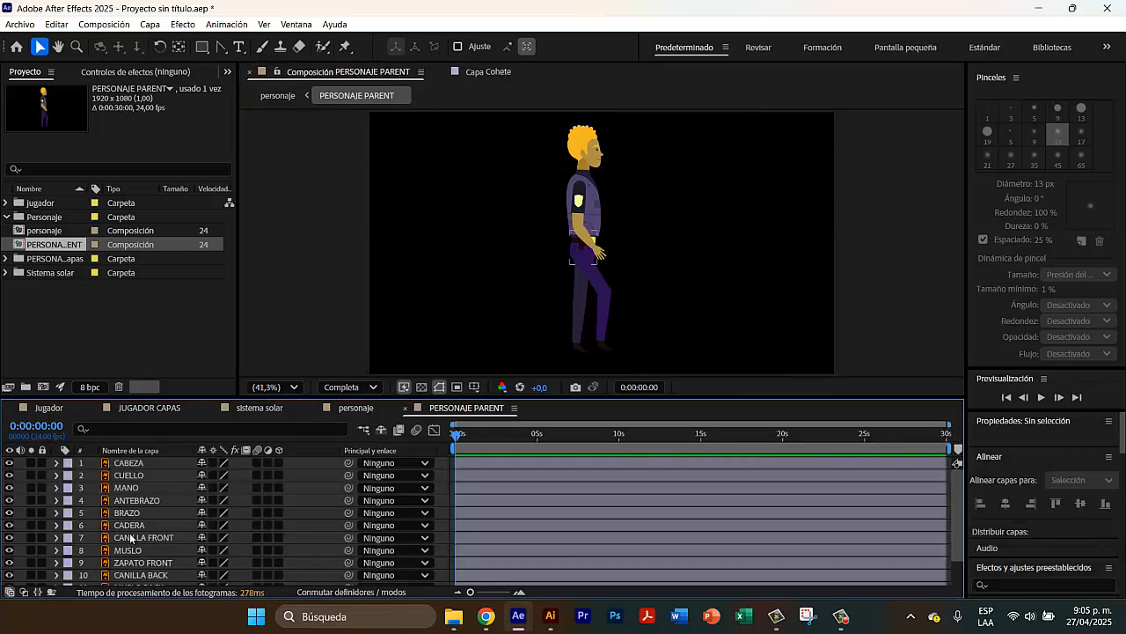
pyautogui.scroll(-2, 130, 539)
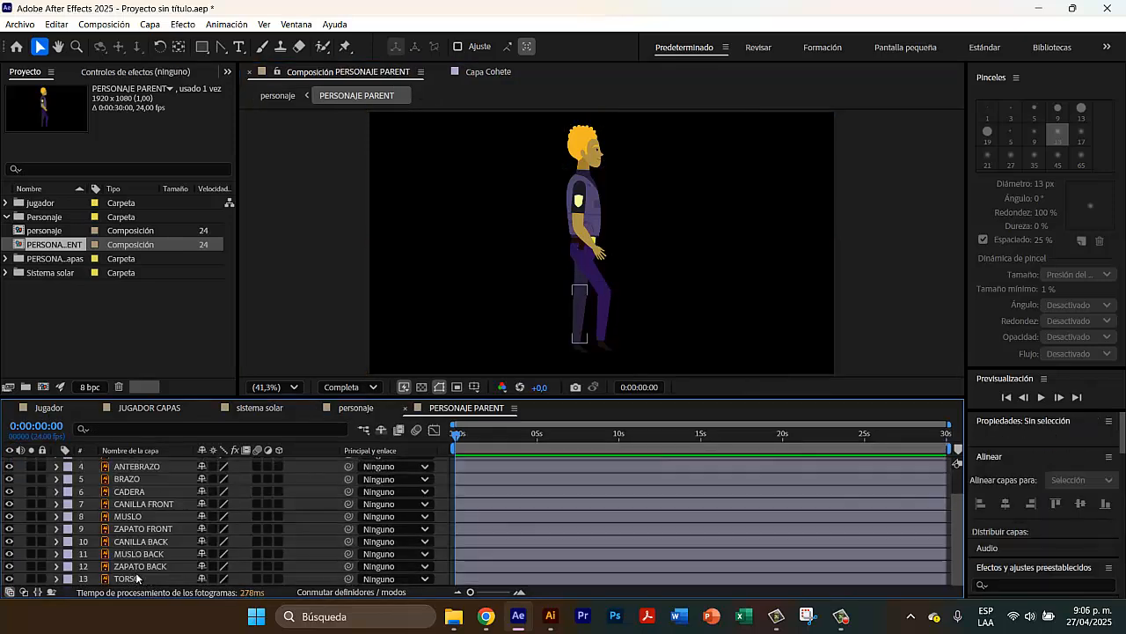
pyautogui.click(121, 493)
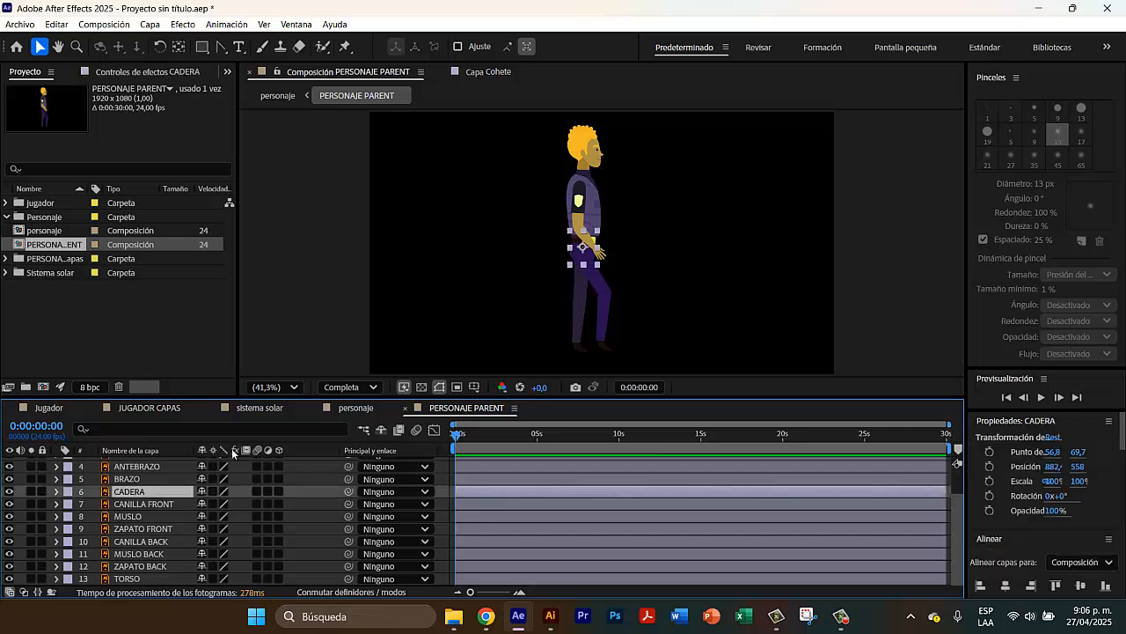
pyautogui.click(146, 468)
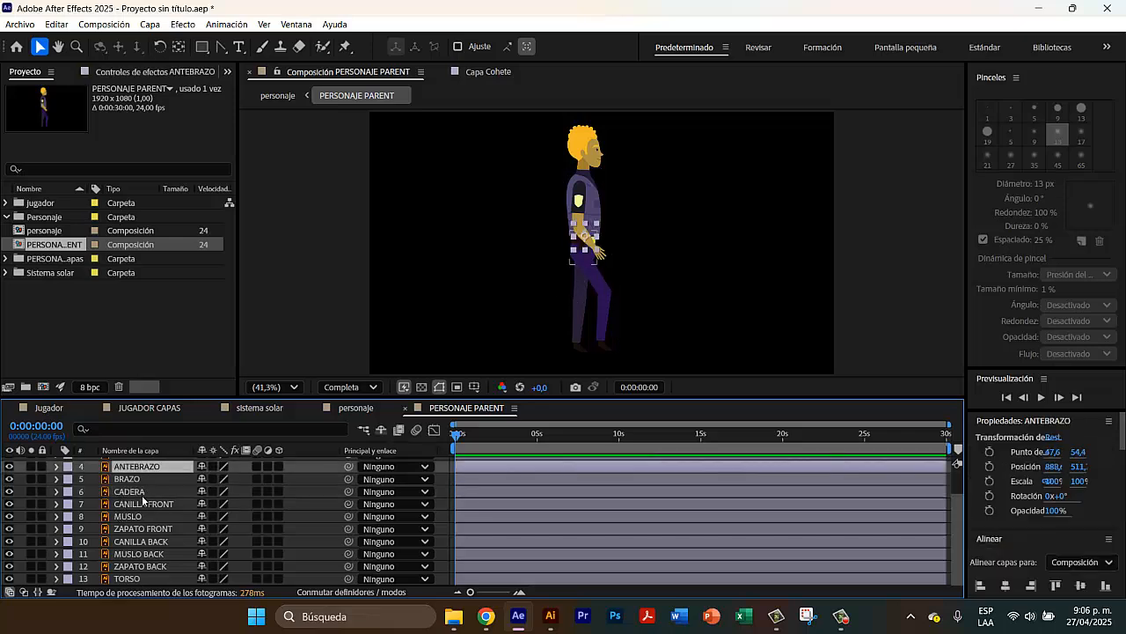
pyautogui.click(143, 493)
pyautogui.click(147, 505)
pyautogui.click(150, 517)
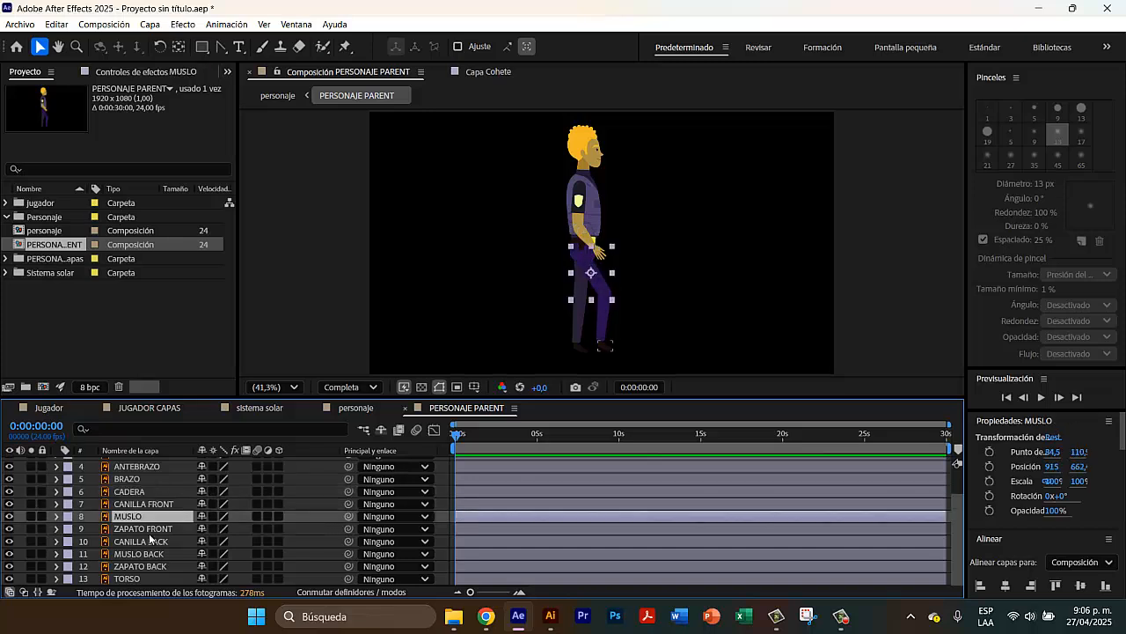
pyautogui.click(152, 543)
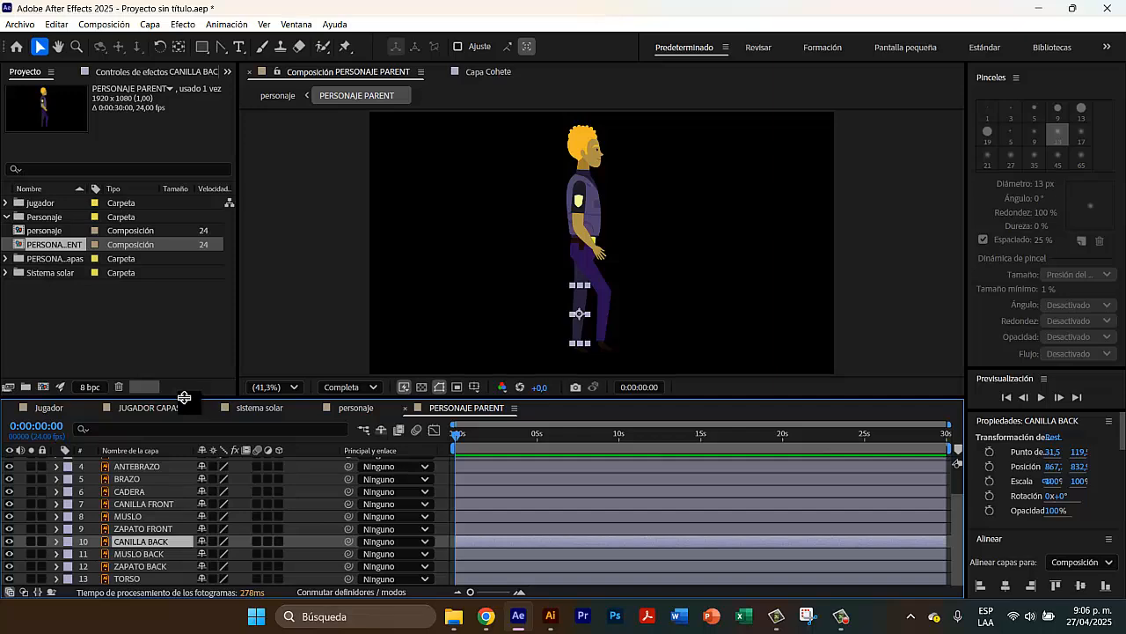
# - Select the character's hand, forearm, upper arm and torso in turn to identify the layer of each part
pyautogui.moveTo(183, 395); pyautogui.dragTo(190, 352)
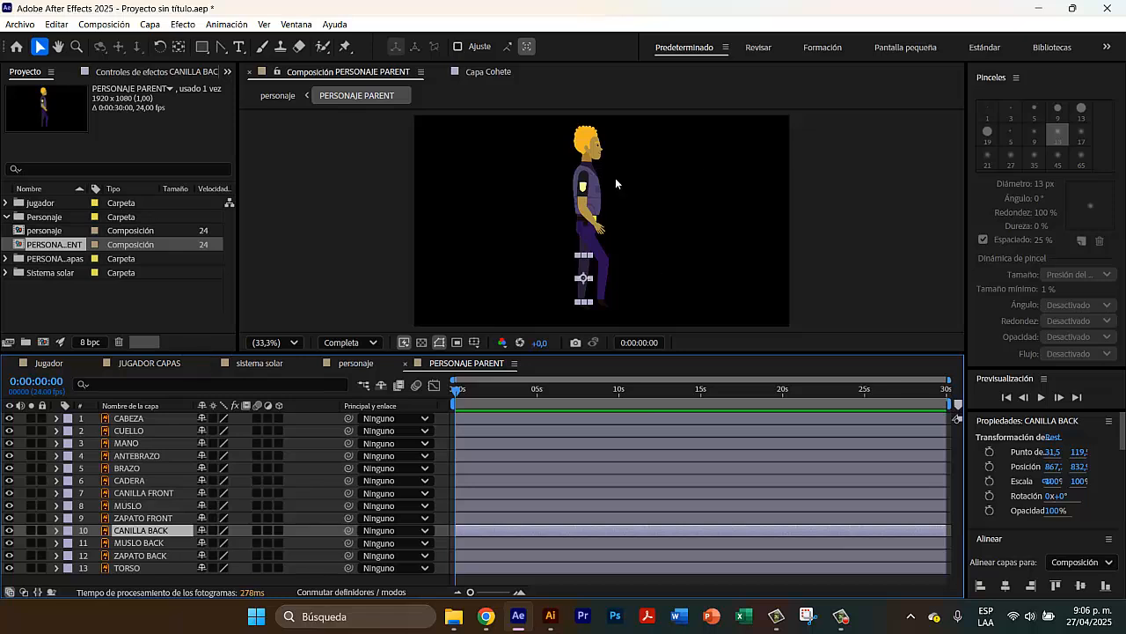
pyautogui.click(602, 232)
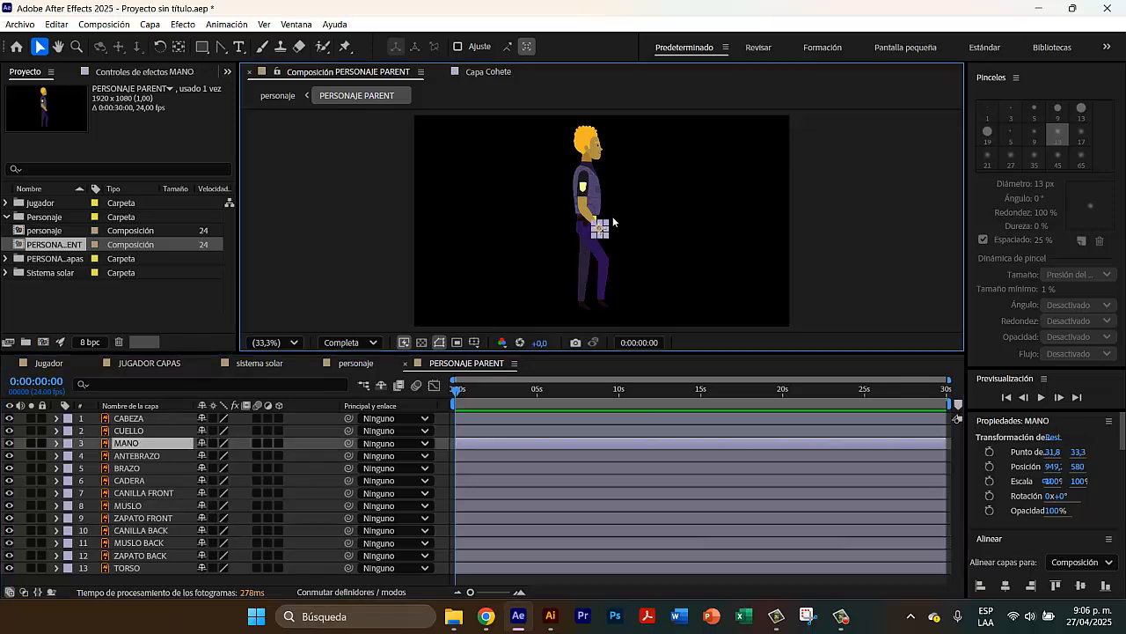
pyautogui.click(589, 218)
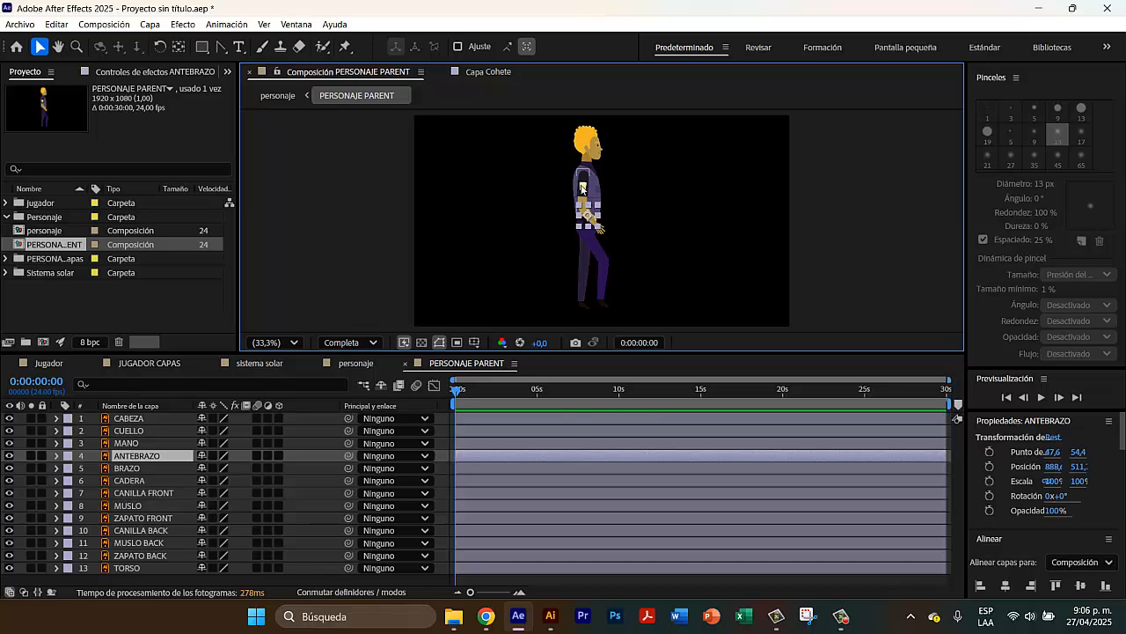
pyautogui.click(581, 187)
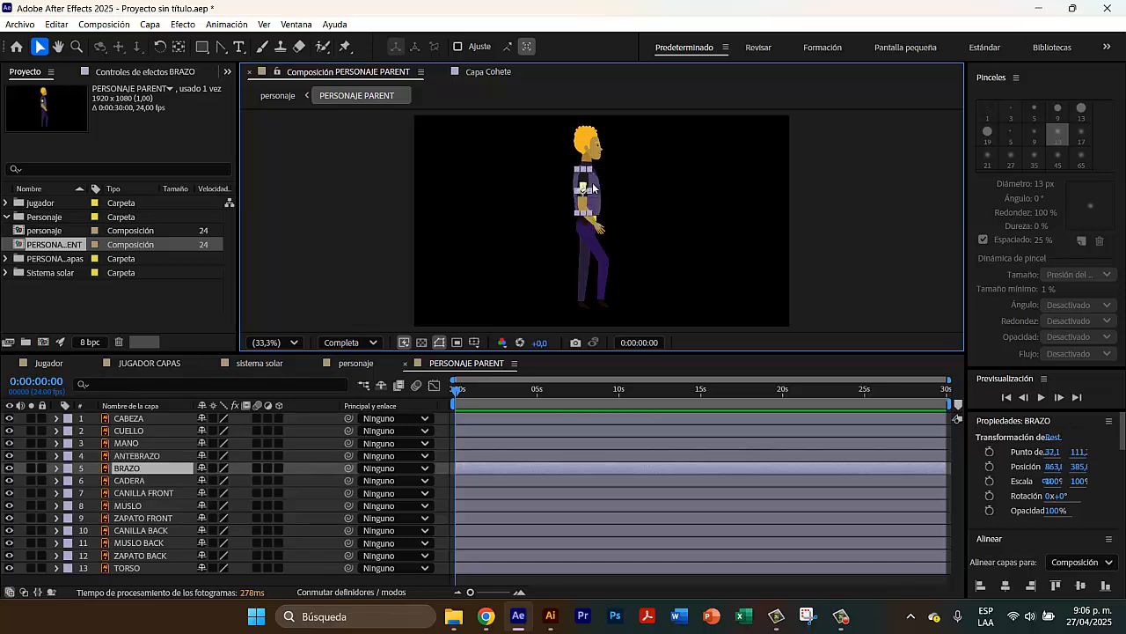
pyautogui.click(598, 189)
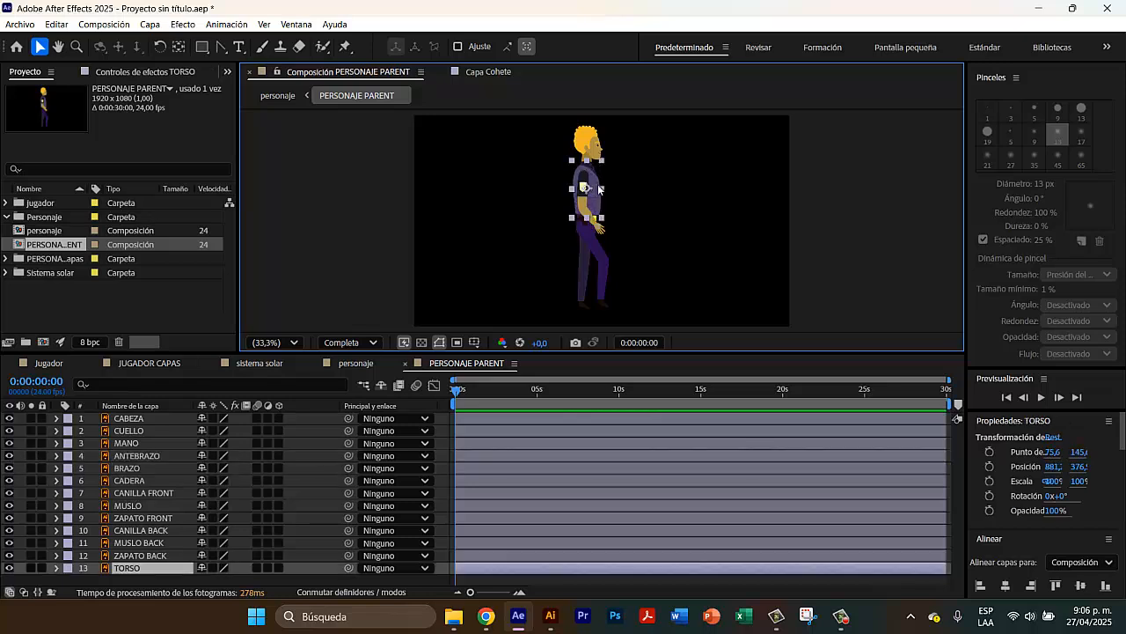
pyautogui.click(656, 215)
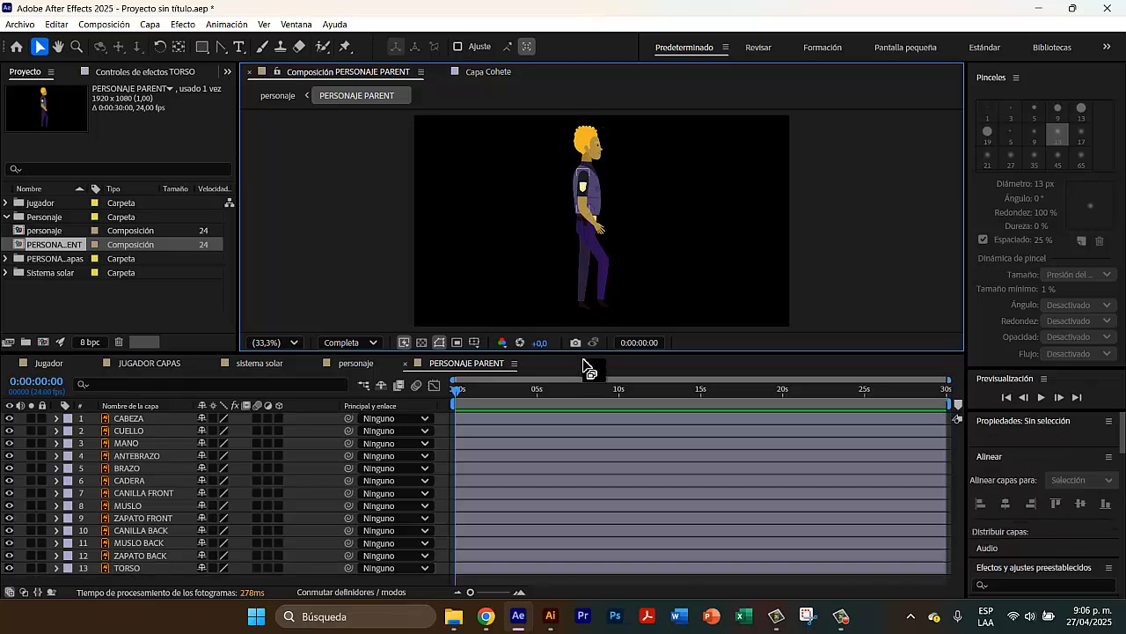
pyautogui.click(598, 201)
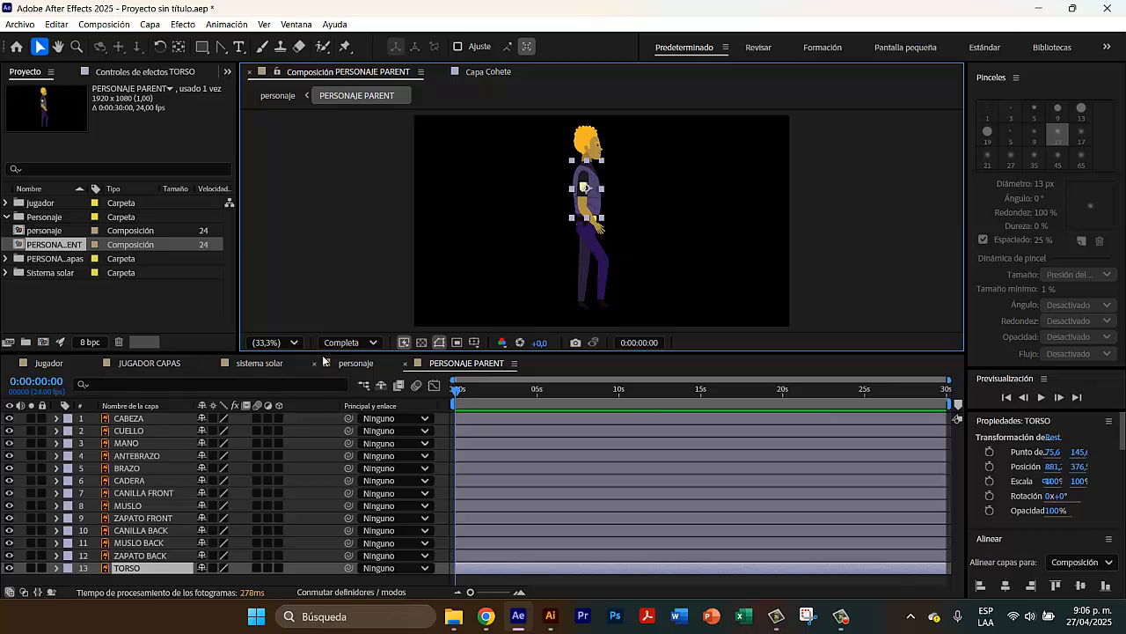
pyautogui.moveTo(322, 351); pyautogui.dragTo(325, 325)
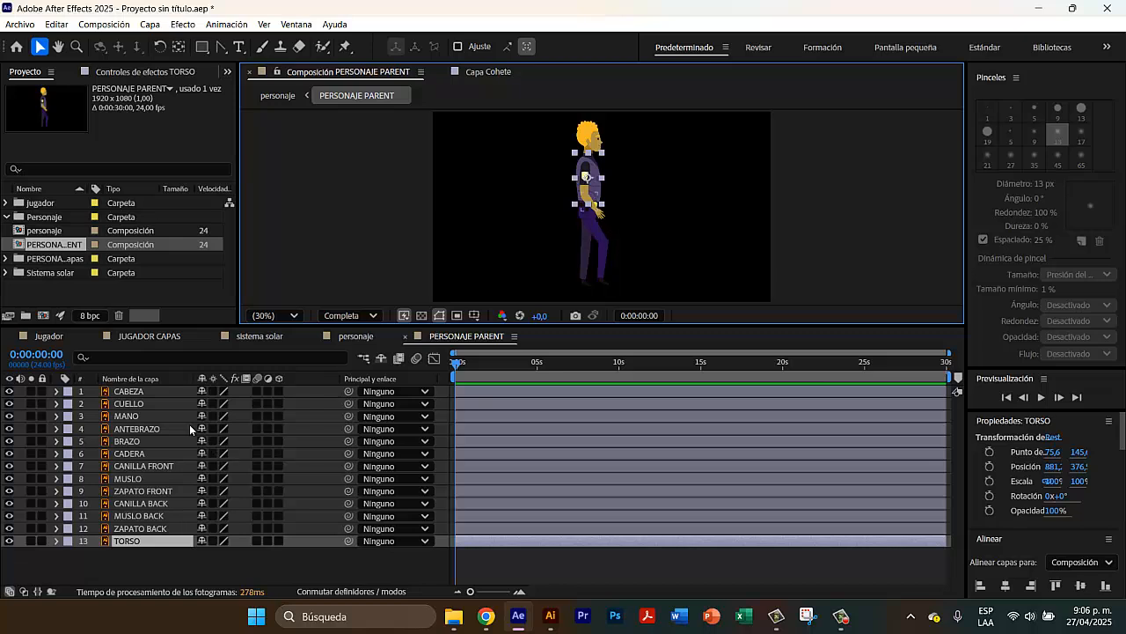
# - Review the CABEZA, TORSO, MANO and ANTEBRAZO layers, checking where each one's anchor point sits on the body
pyautogui.click(135, 392)
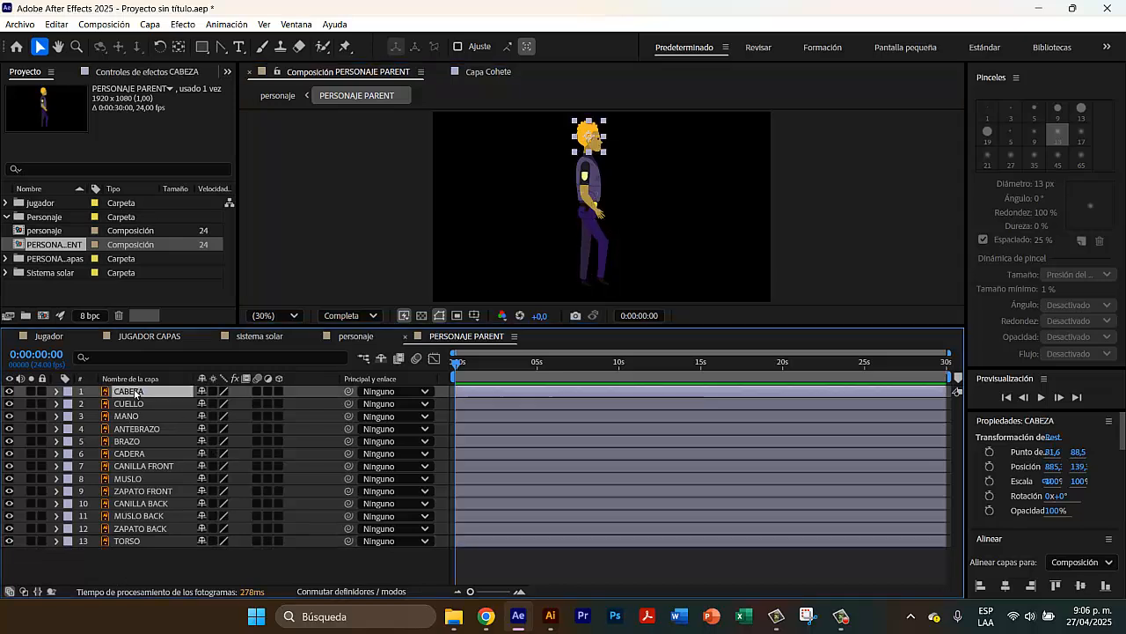
pyautogui.click(179, 540)
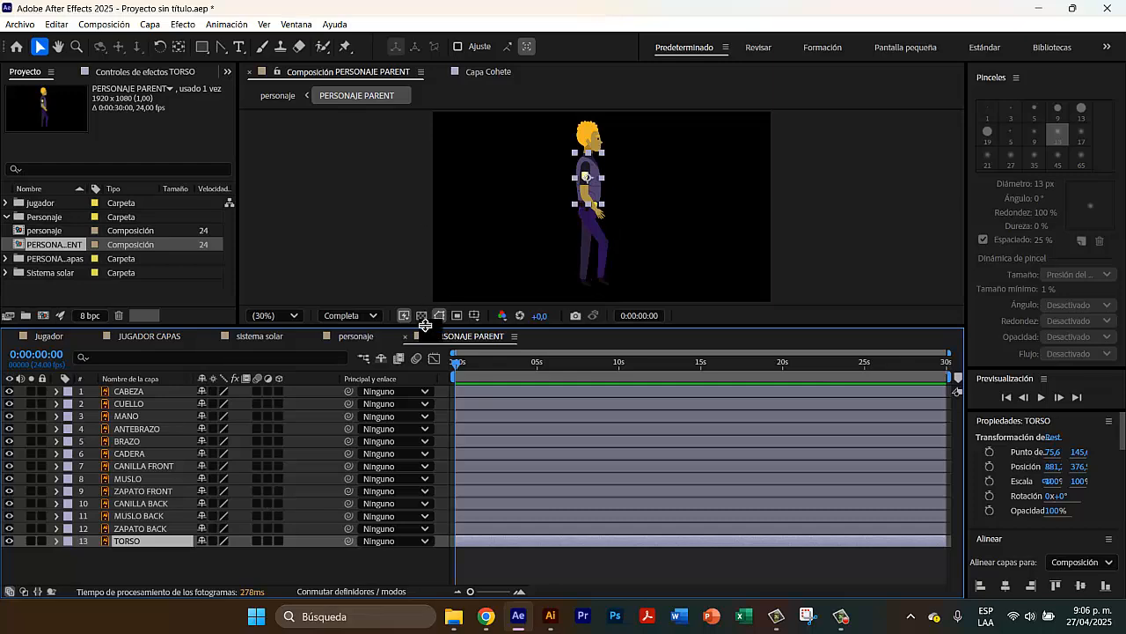
pyautogui.moveTo(425, 324); pyautogui.dragTo(409, 460)
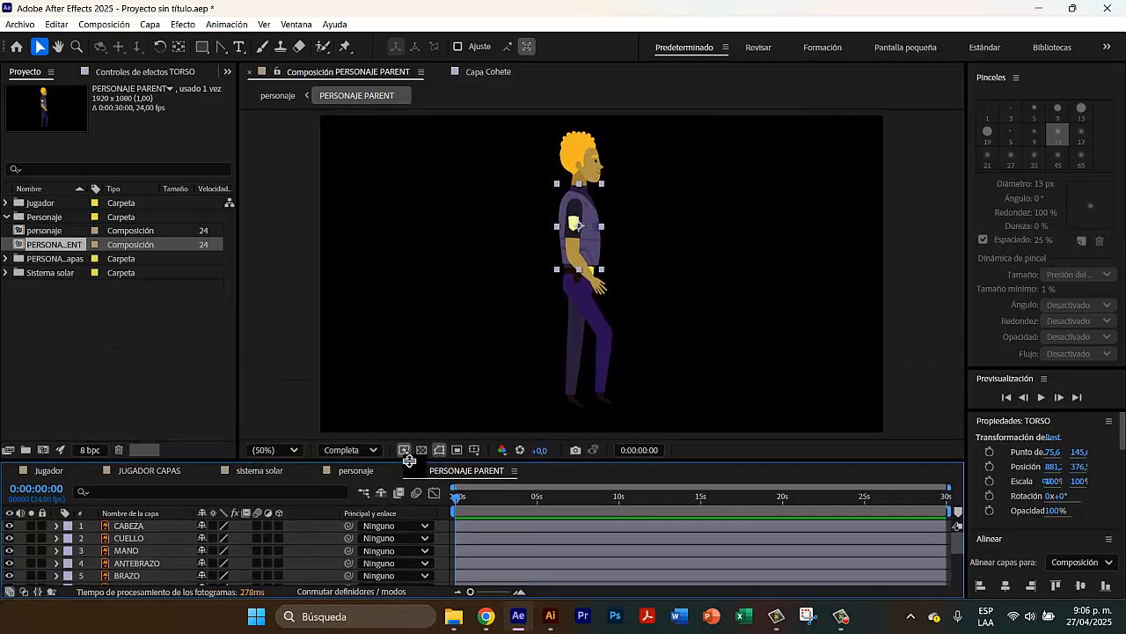
pyautogui.click(144, 526)
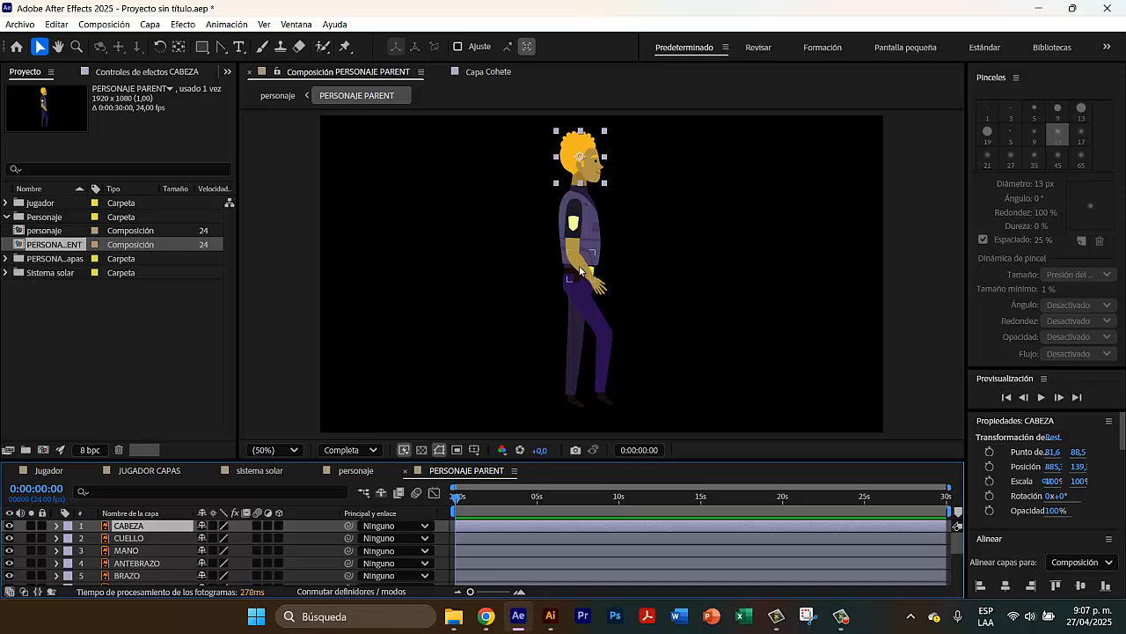
pyautogui.click(598, 293)
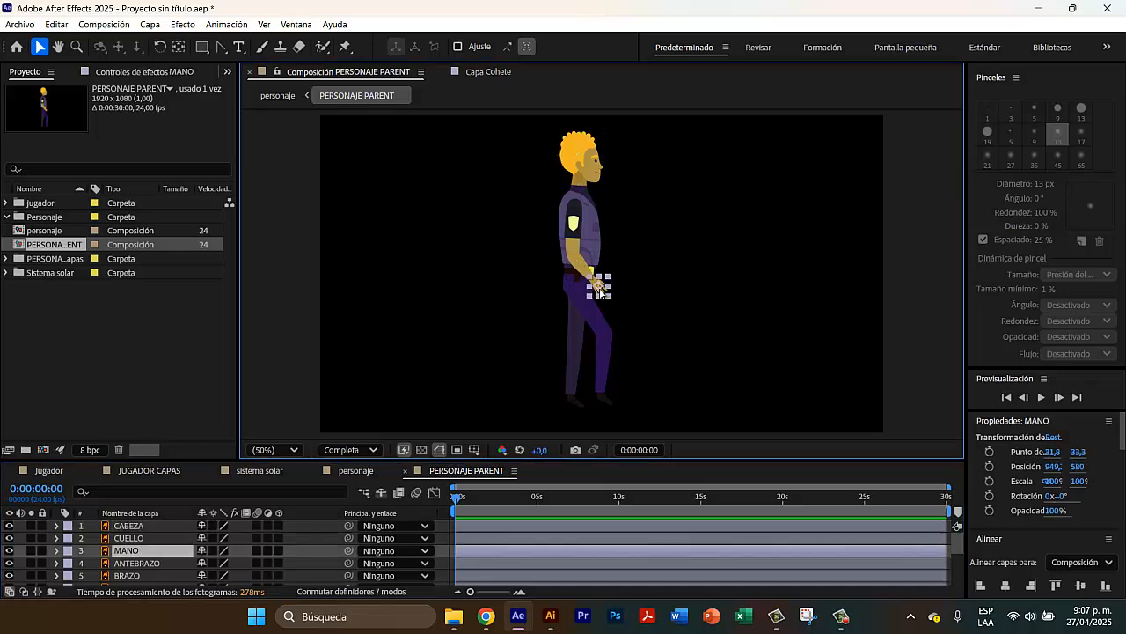
pyautogui.click(581, 269)
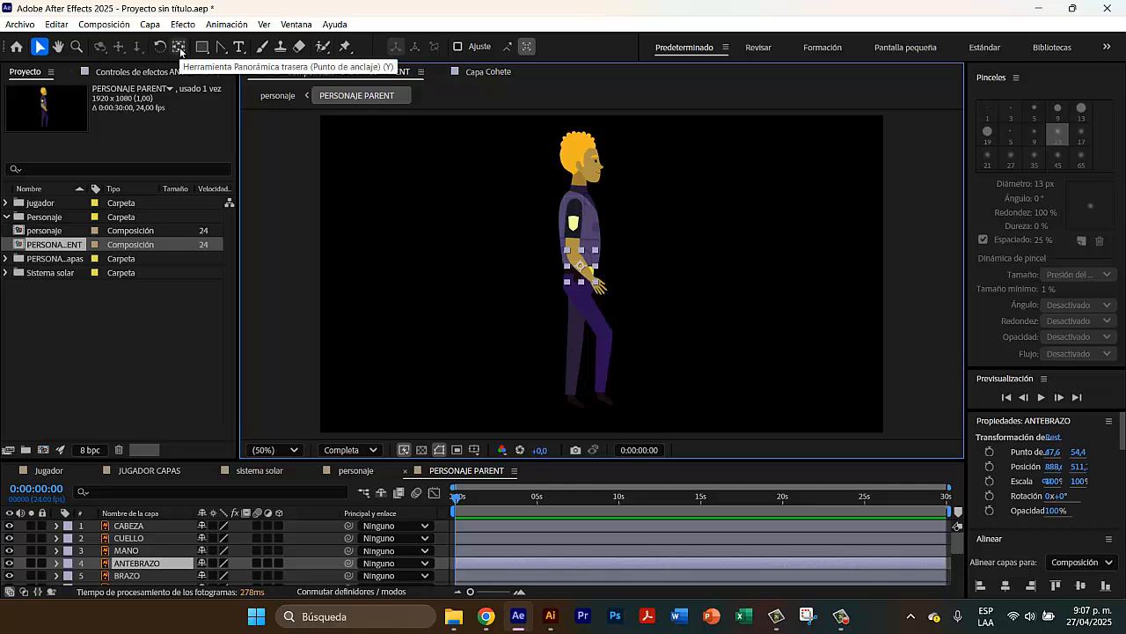
# - Move the CABEZA layer's anchor point down to where the head meets the neck, and CUELLO's to the base of the neck
pyautogui.press('y')
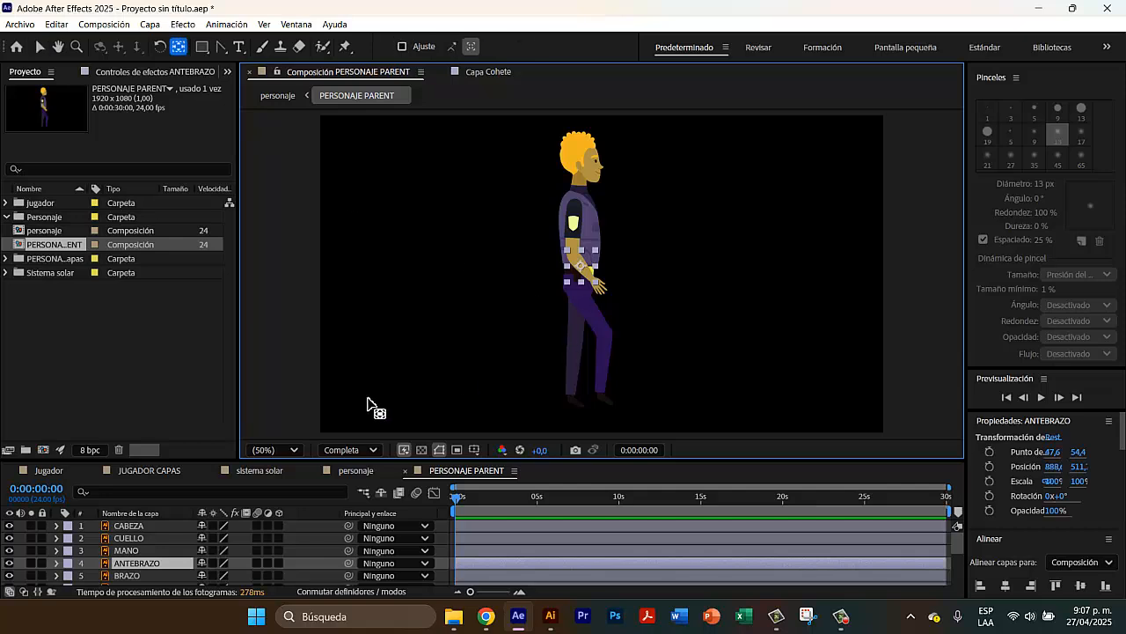
pyautogui.click(154, 528)
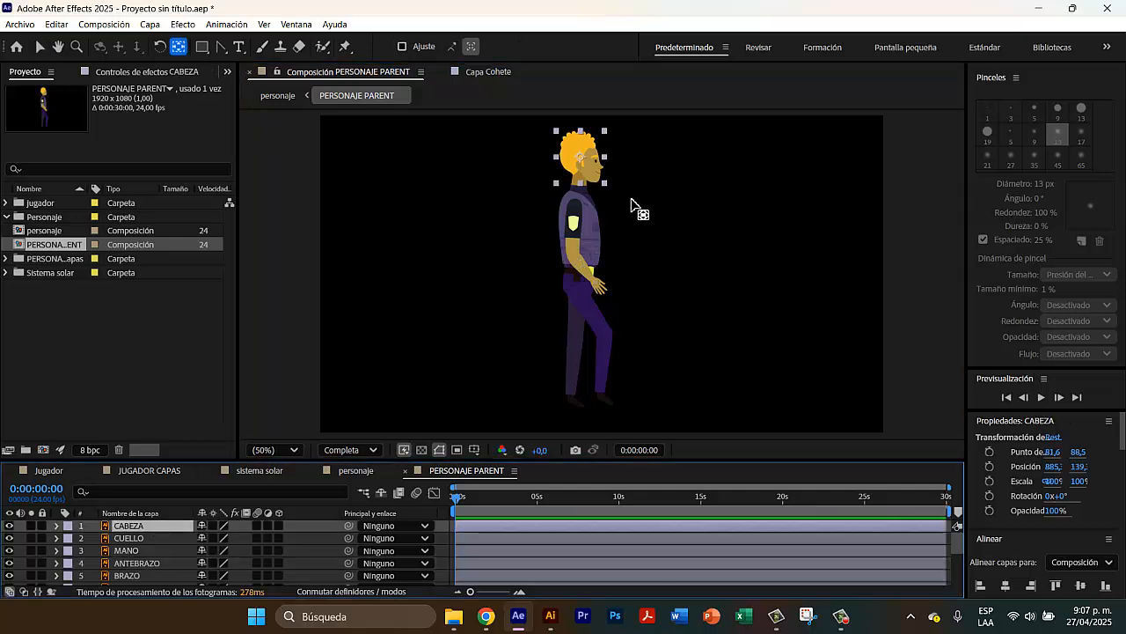
pyautogui.scroll(2, 632, 205)
pyautogui.press('h')
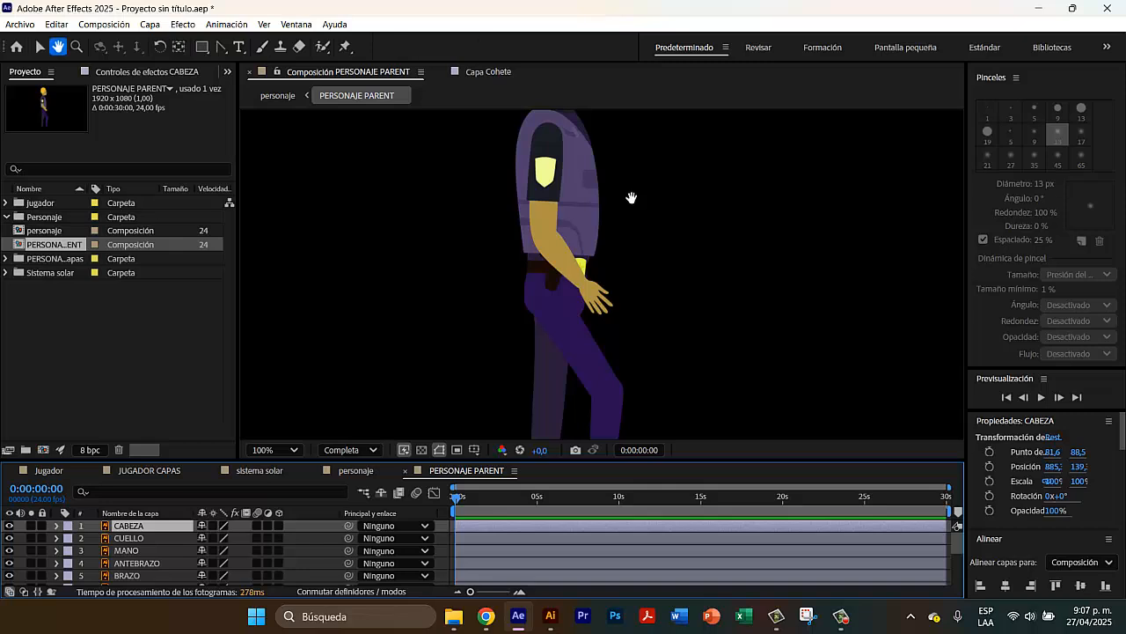
pyautogui.moveTo(632, 193); pyautogui.dragTo(653, 401)
pyautogui.press('y')
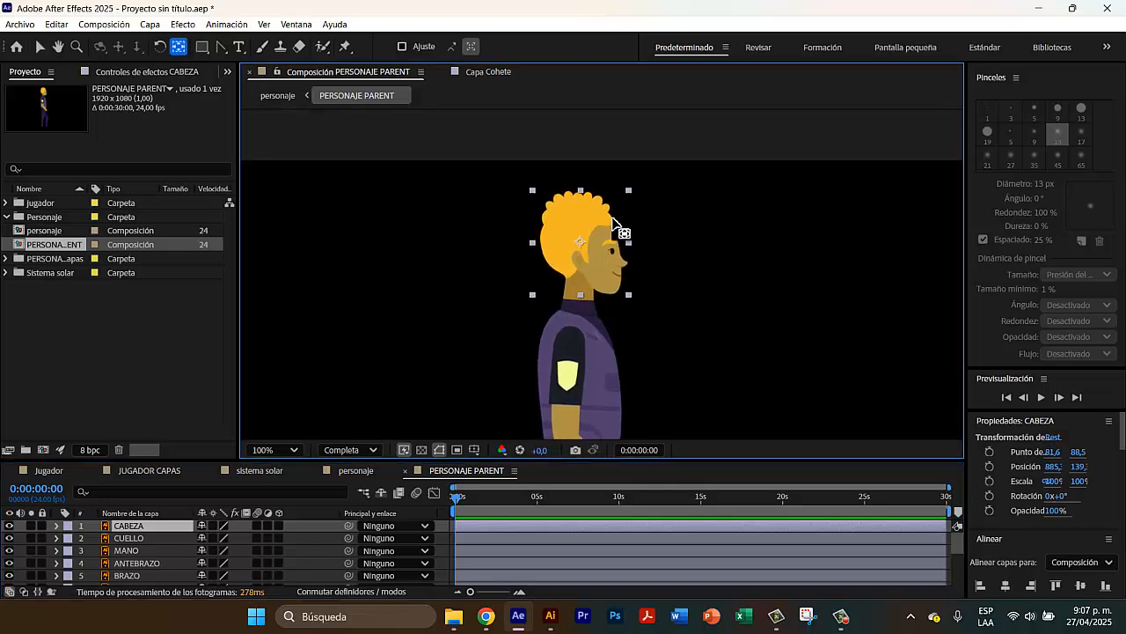
pyautogui.moveTo(587, 249); pyautogui.dragTo(586, 280)
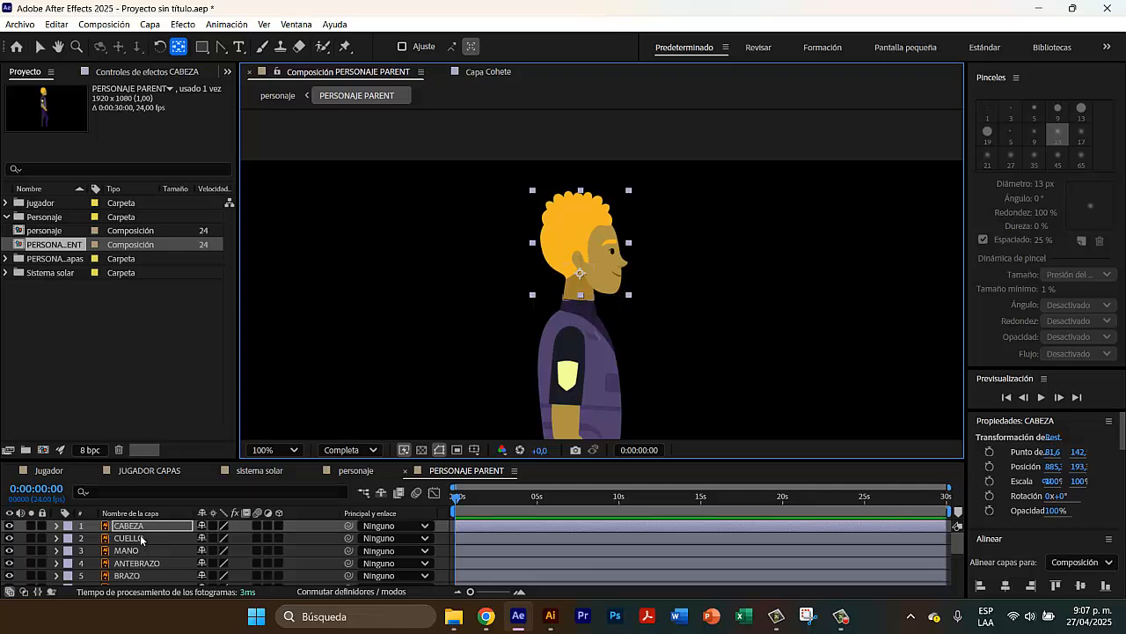
pyautogui.click(581, 309)
pyautogui.moveTo(578, 281); pyautogui.dragTo(579, 301)
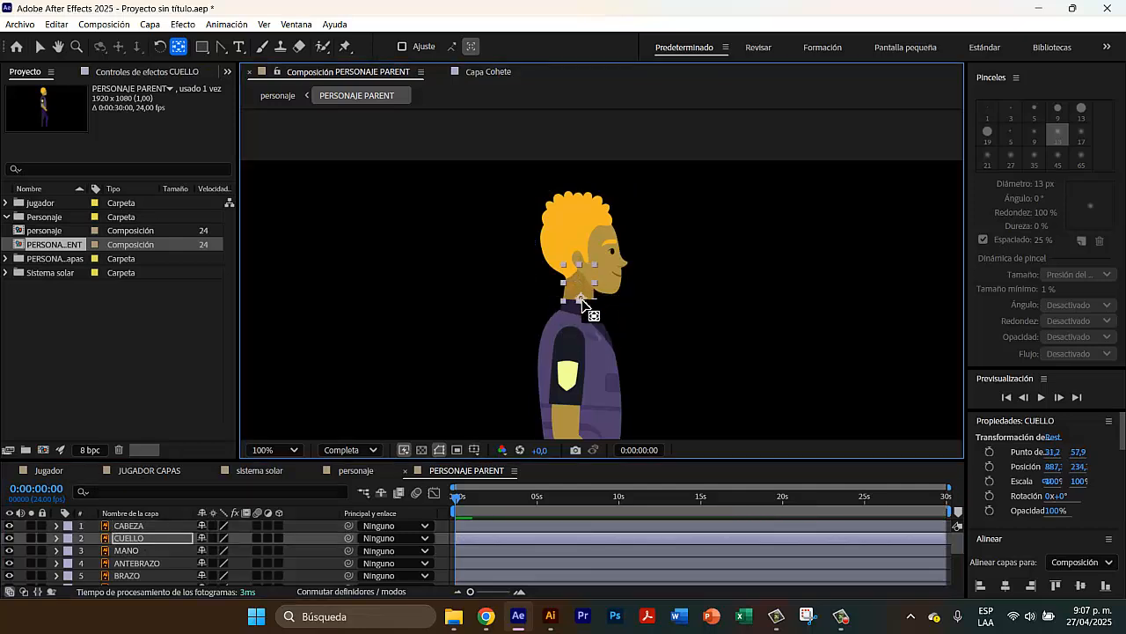
# - Reposition the anchor points of the MANO and ANTEBRAZO layers at the wrist and the elbow
pyautogui.click(126, 550)
pyautogui.scroll(-5, 647, 352)
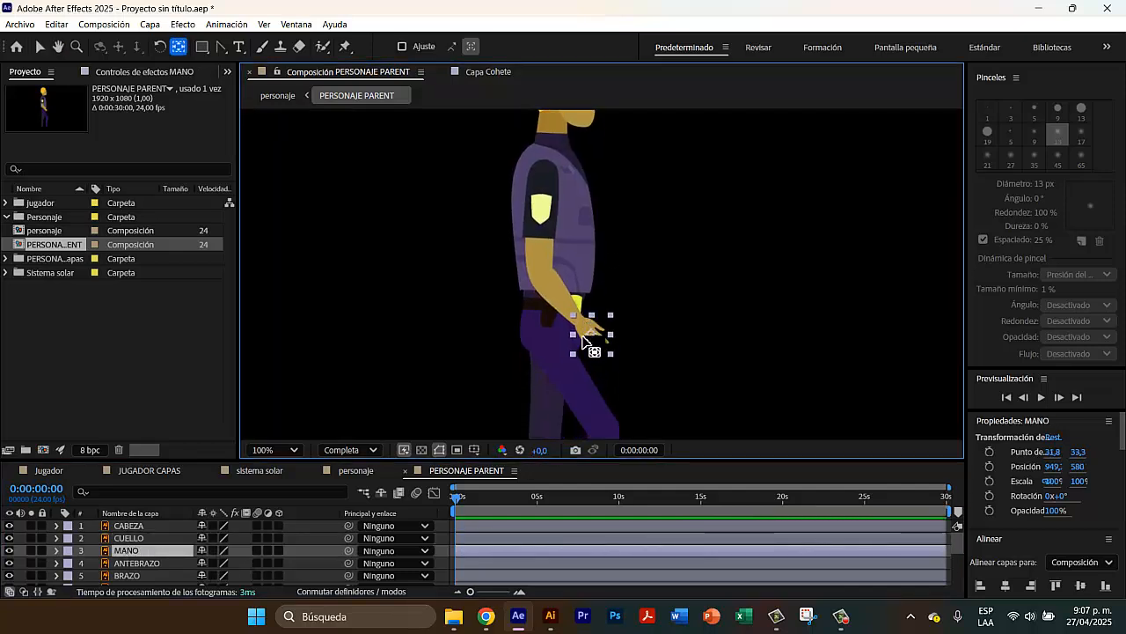
pyautogui.moveTo(590, 339); pyautogui.dragTo(540, 273)
pyautogui.click(145, 567)
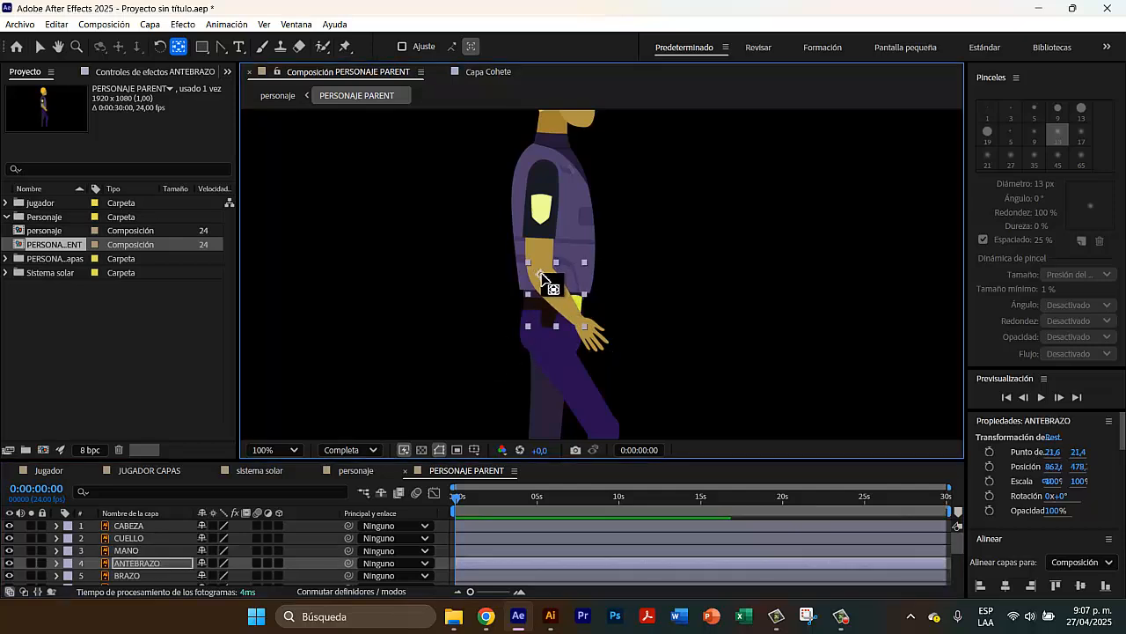
# - Move the BRAZO layer's anchor point up to the shoulder and the CADERA layer's up to the waist
pyautogui.click(128, 575)
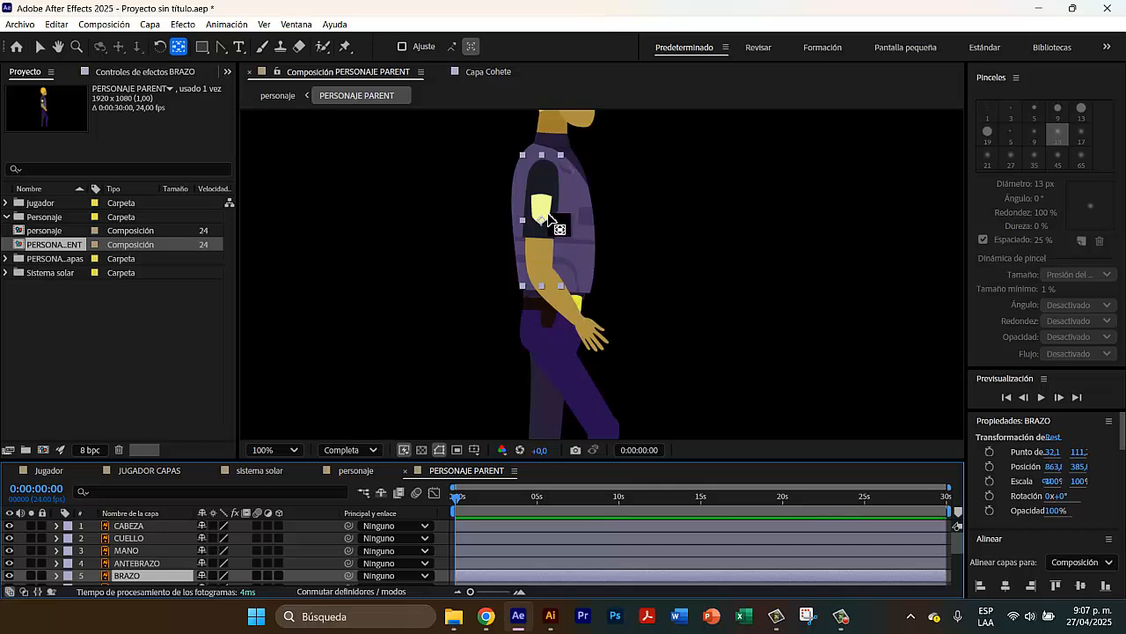
pyautogui.moveTo(544, 199); pyautogui.dragTo(543, 173)
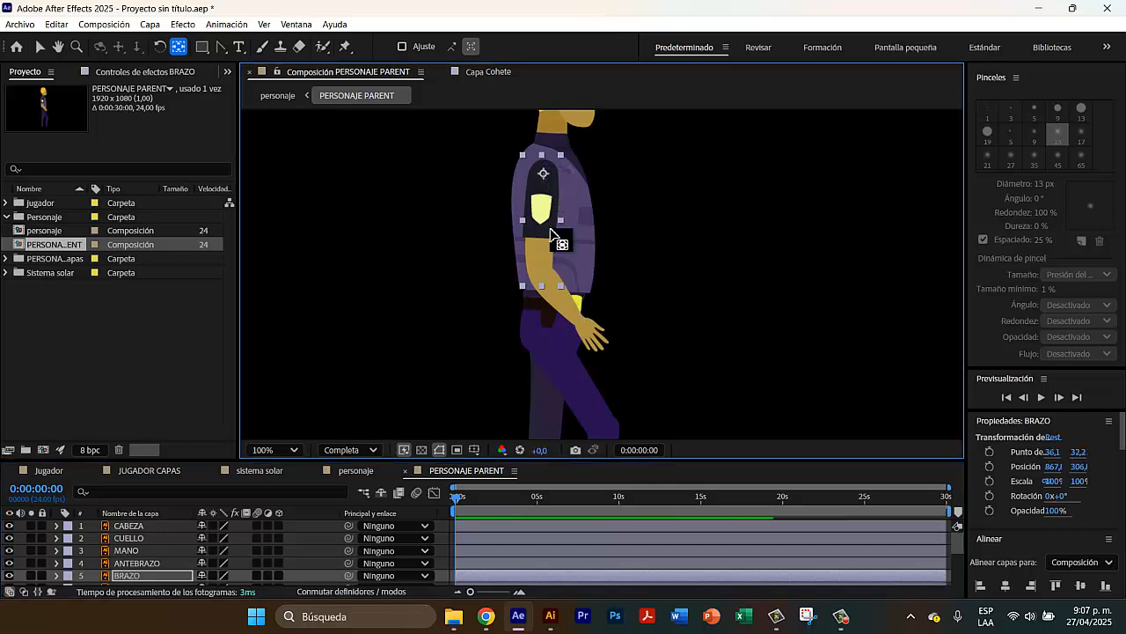
pyautogui.scroll(-2, 164, 558)
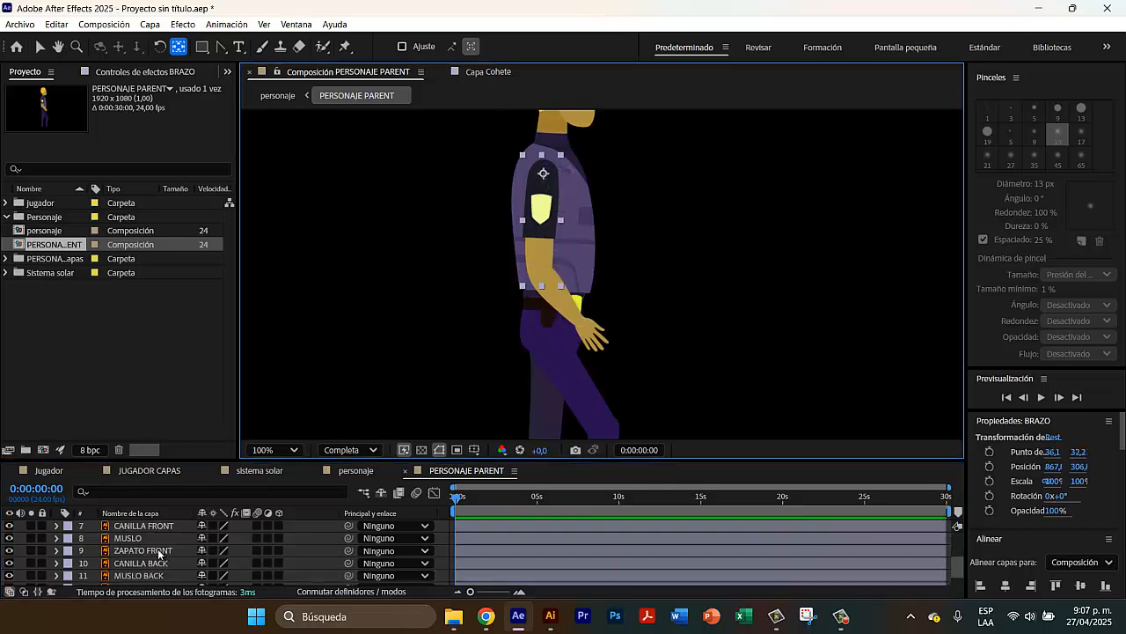
pyautogui.scroll(1, 158, 552)
pyautogui.click(156, 563)
pyautogui.click(173, 550)
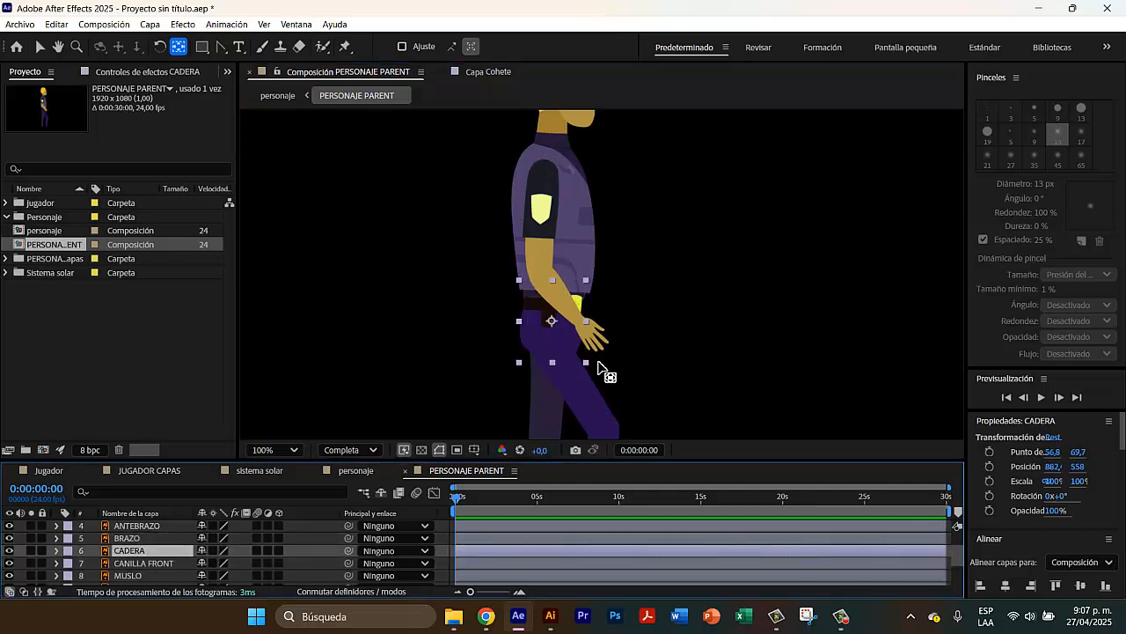
pyautogui.moveTo(553, 321); pyautogui.dragTo(552, 293)
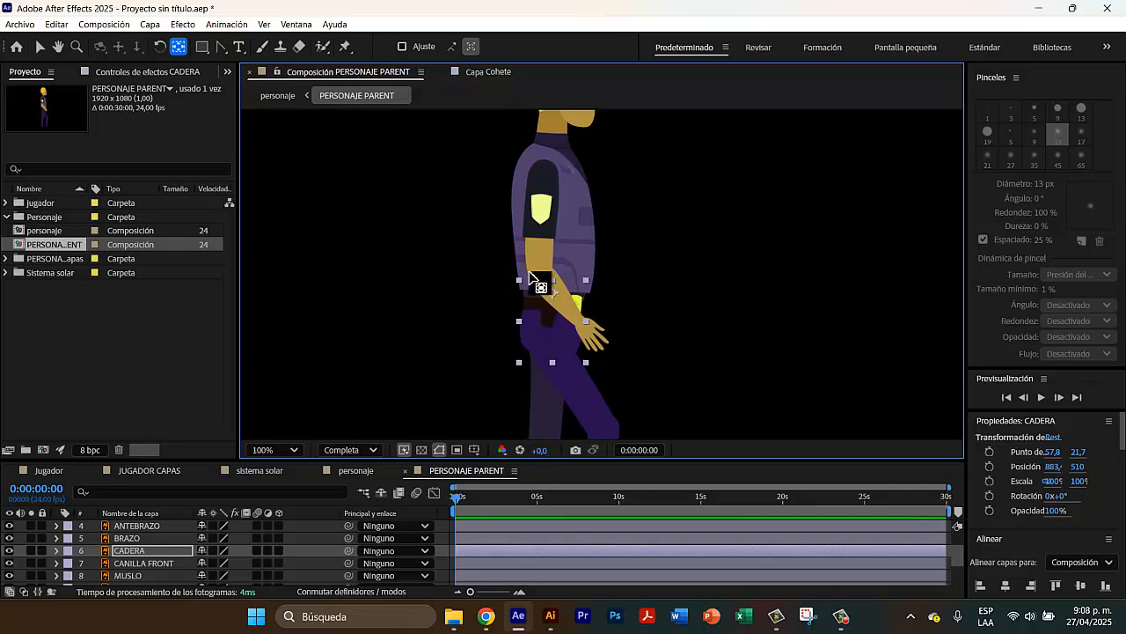
# - Move the CANILLA FRONT layer's anchor point up to the front knee
pyautogui.click(139, 564)
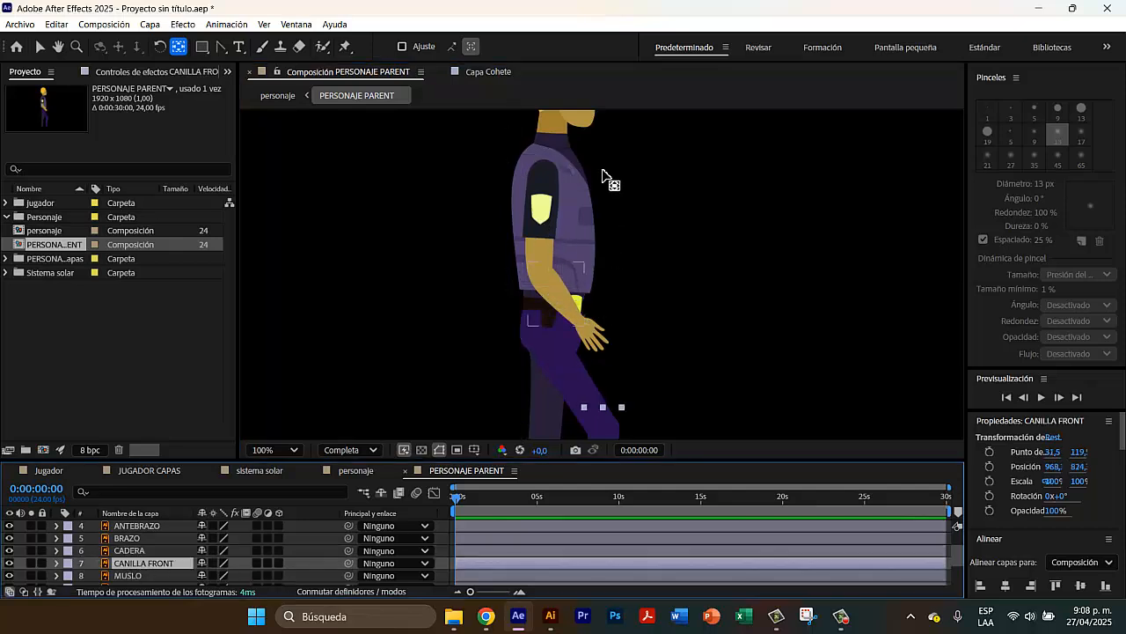
pyautogui.press('space')
pyautogui.moveTo(748, 375); pyautogui.dragTo(724, 249)
pyautogui.moveTo(661, 326); pyautogui.dragTo(669, 293)
pyautogui.press('y')
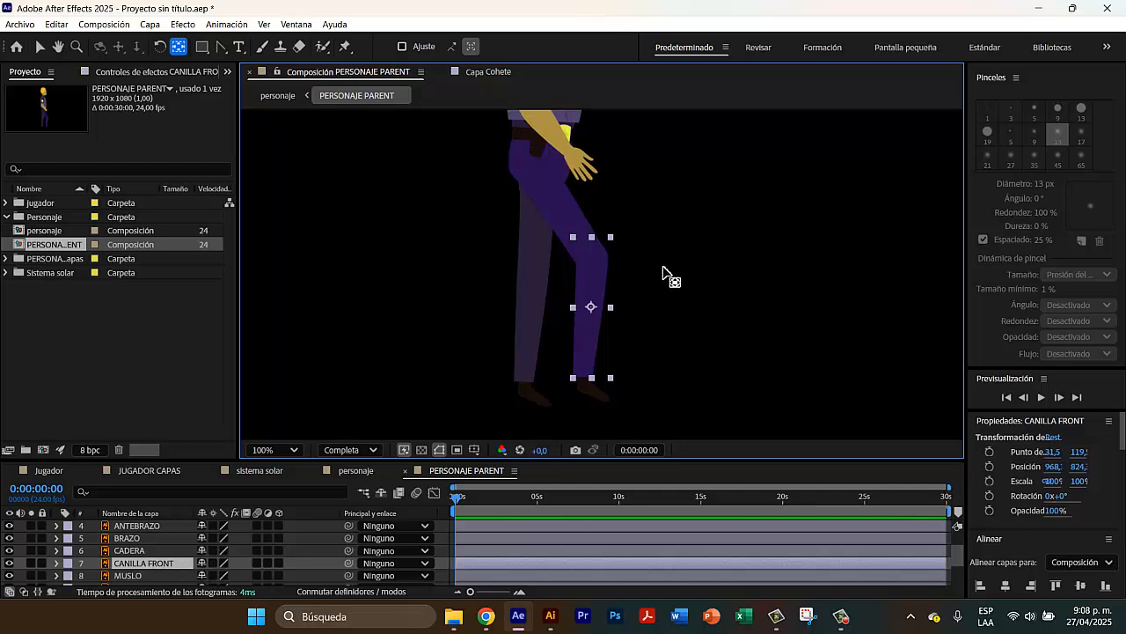
pyautogui.moveTo(591, 307); pyautogui.dragTo(591, 258)
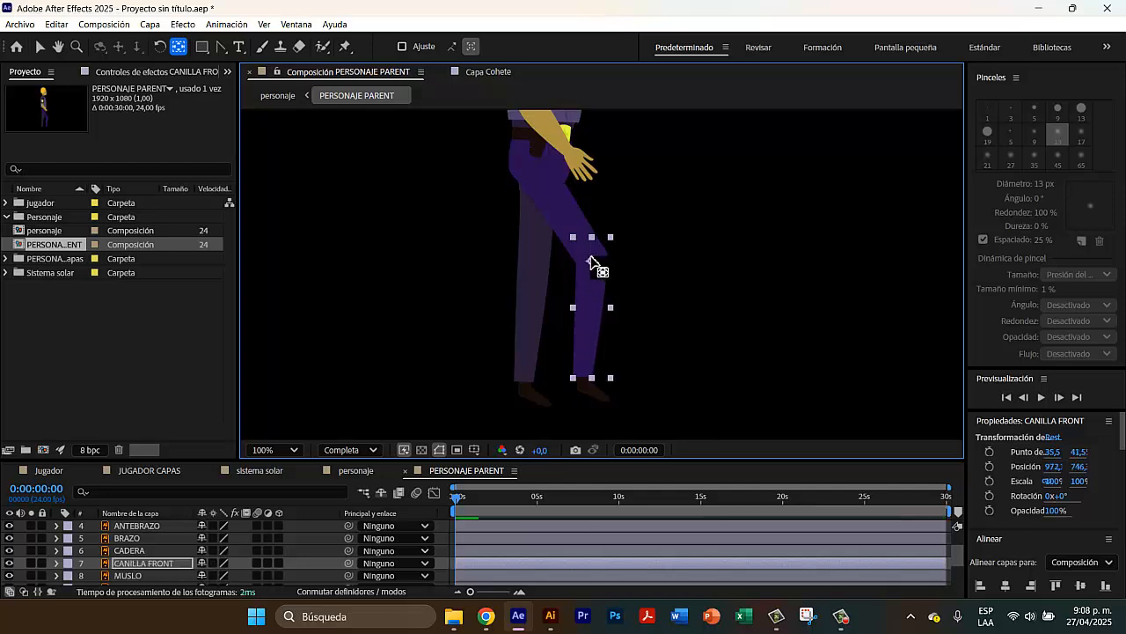
pyautogui.click(161, 566)
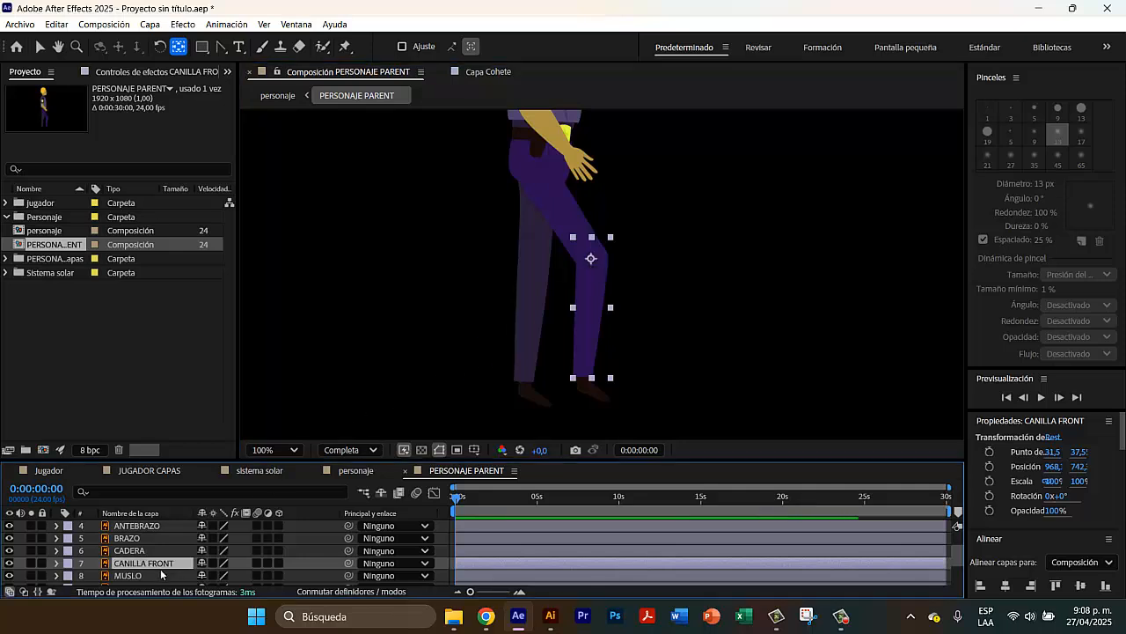
# - Place the MUSLO layer's anchor point at the hip joint and the ZAPATO FRONT layer's at the front ankle
pyautogui.click(169, 574)
pyautogui.moveTo(561, 211); pyautogui.dragTo(533, 165)
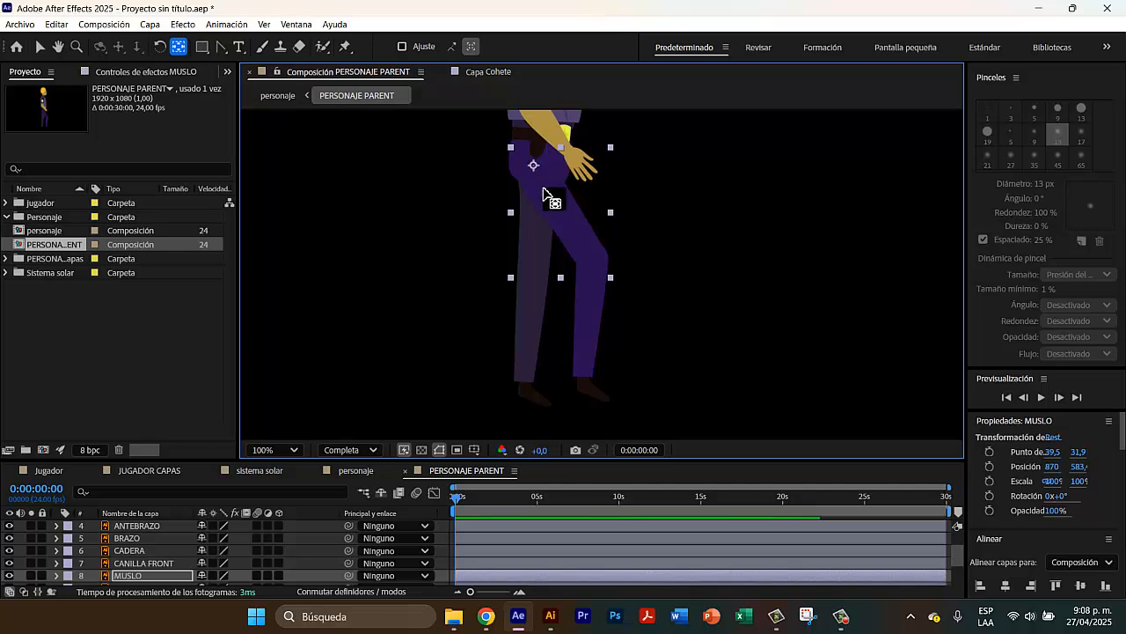
pyautogui.scroll(-1, 163, 564)
pyautogui.click(141, 550)
pyautogui.click(594, 391)
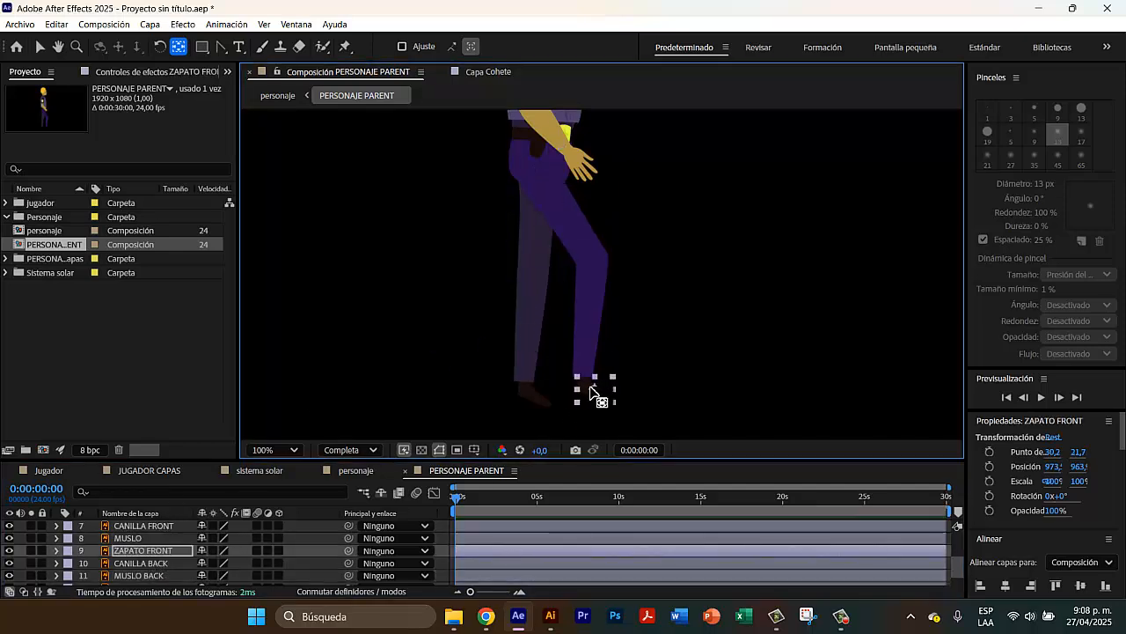
pyautogui.moveTo(594, 391); pyautogui.dragTo(581, 382)
# - Move the CANILLA BACK layer's anchor point up to the back knee
pyautogui.click(262, 560)
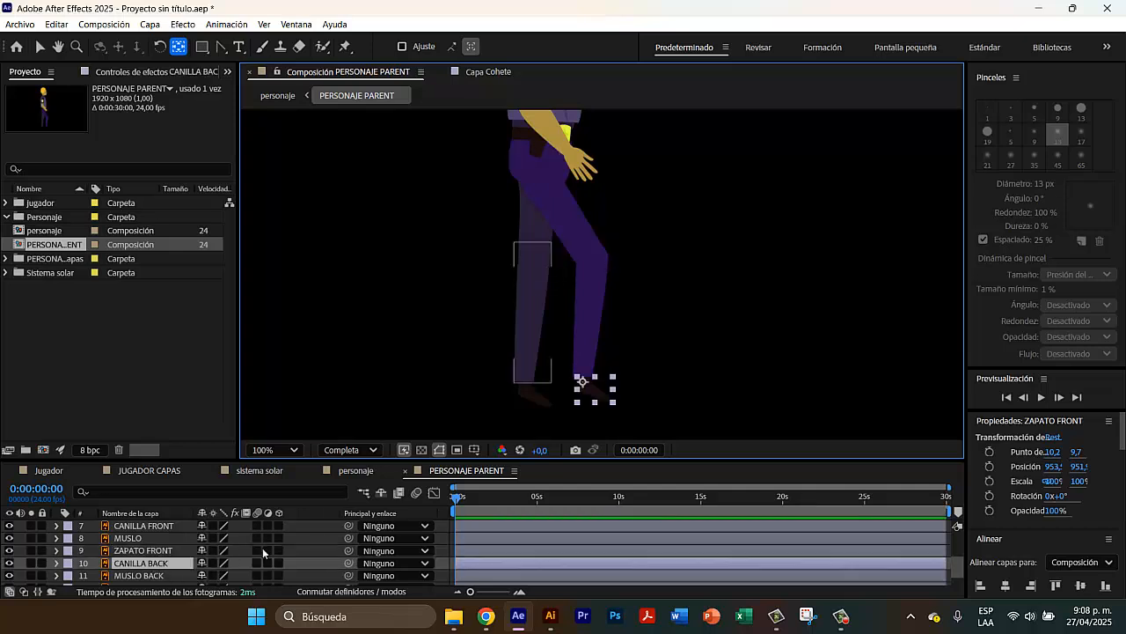
pyautogui.moveTo(535, 309); pyautogui.dragTo(534, 268)
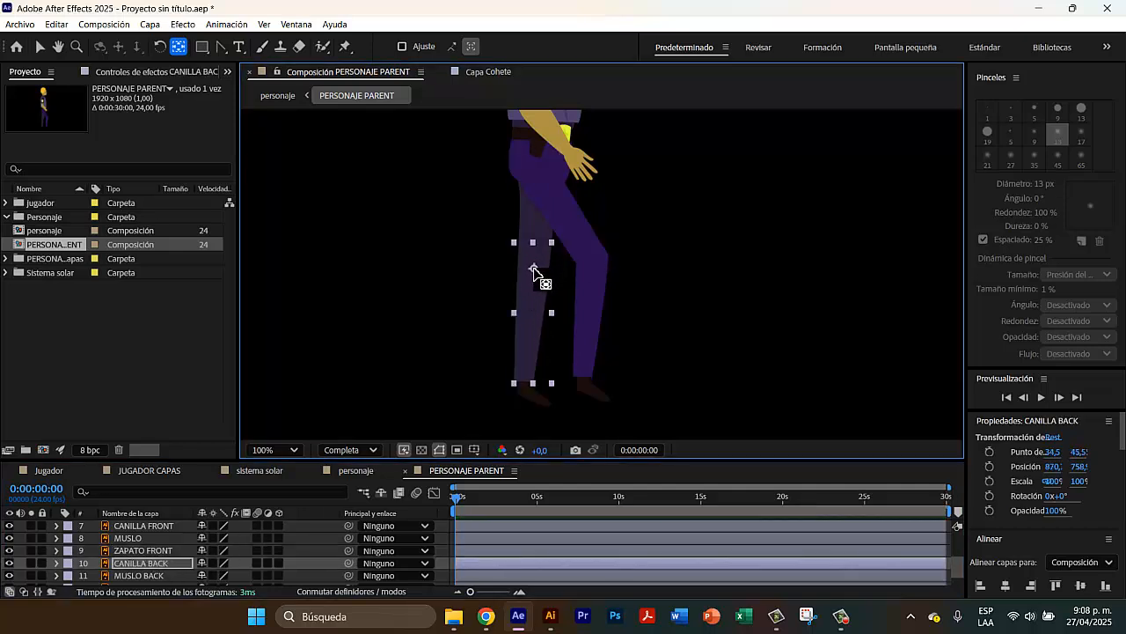
# - Test the CANILLA BACK layer's bend by rotating it backward around its knee anchor, and undo the rotation
pyautogui.click(160, 46)
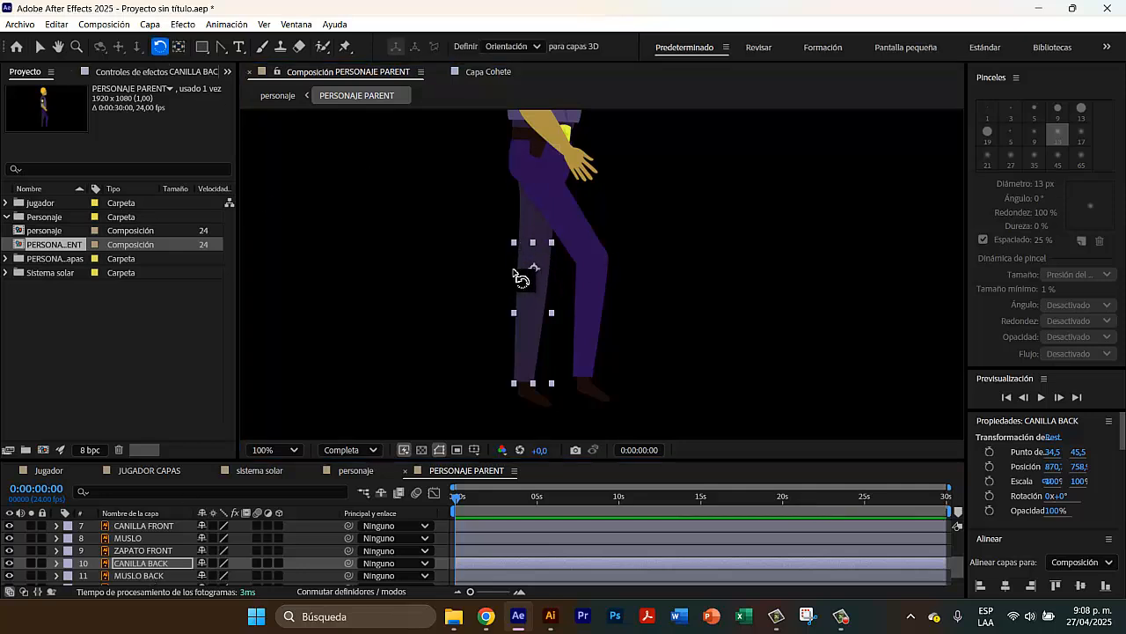
pyautogui.moveTo(520, 326); pyautogui.dragTo(443, 329)
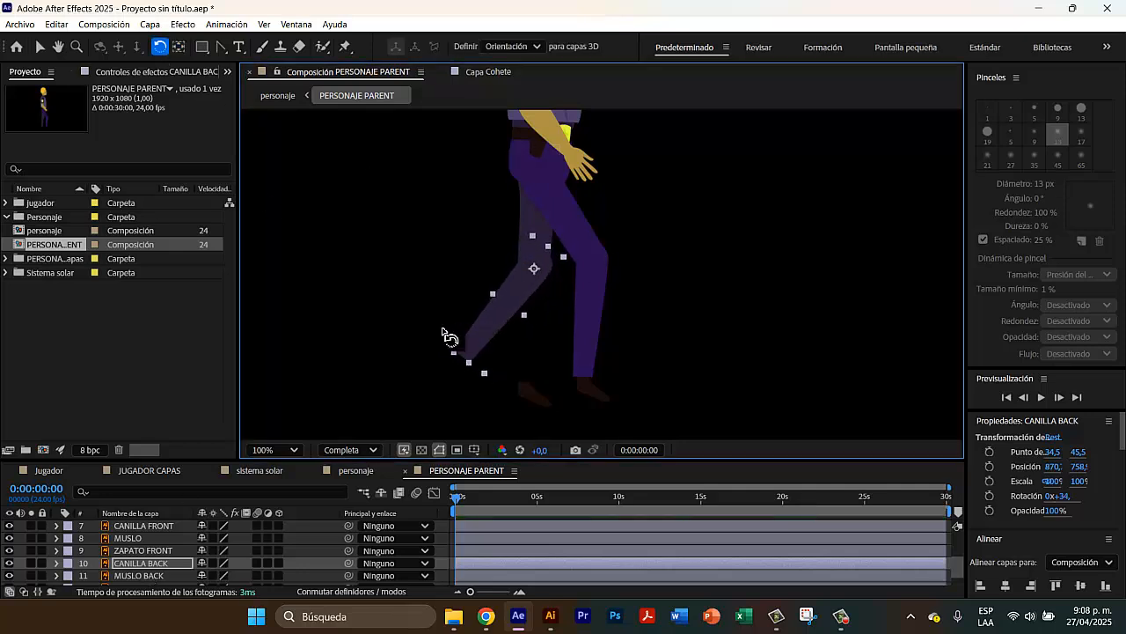
pyautogui.hotkey('ctrl', 'z')
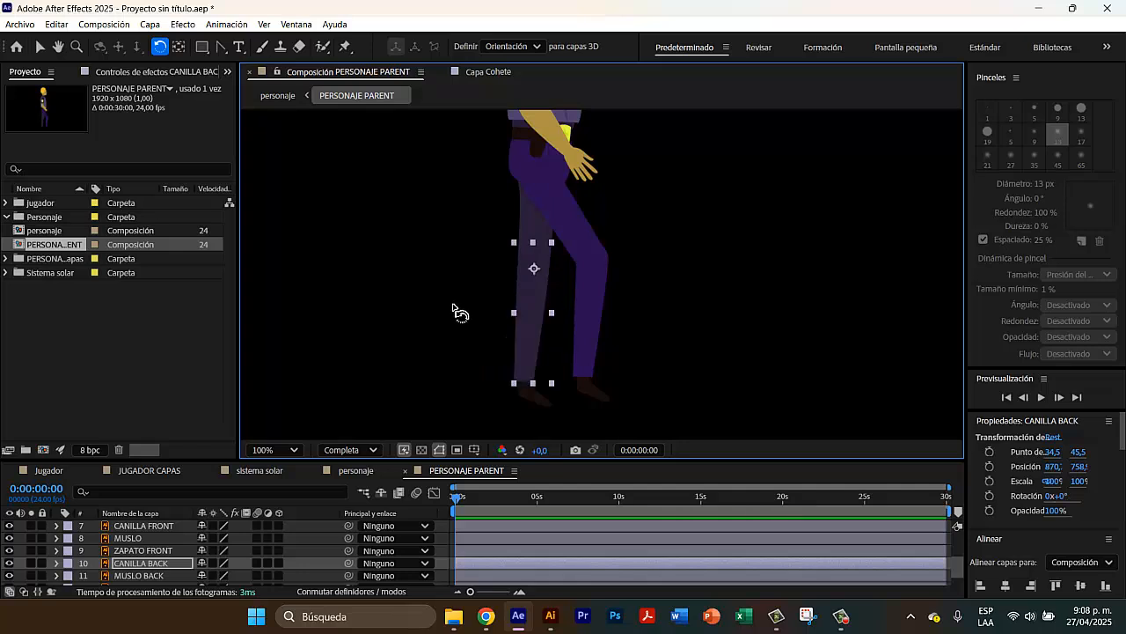
# - Fine-tune the CANILLA BACK layer's anchor point slightly higher at the back knee, checking it with a trial rotation that is undone
pyautogui.click(178, 50)
pyautogui.moveTo(534, 268); pyautogui.dragTo(535, 253)
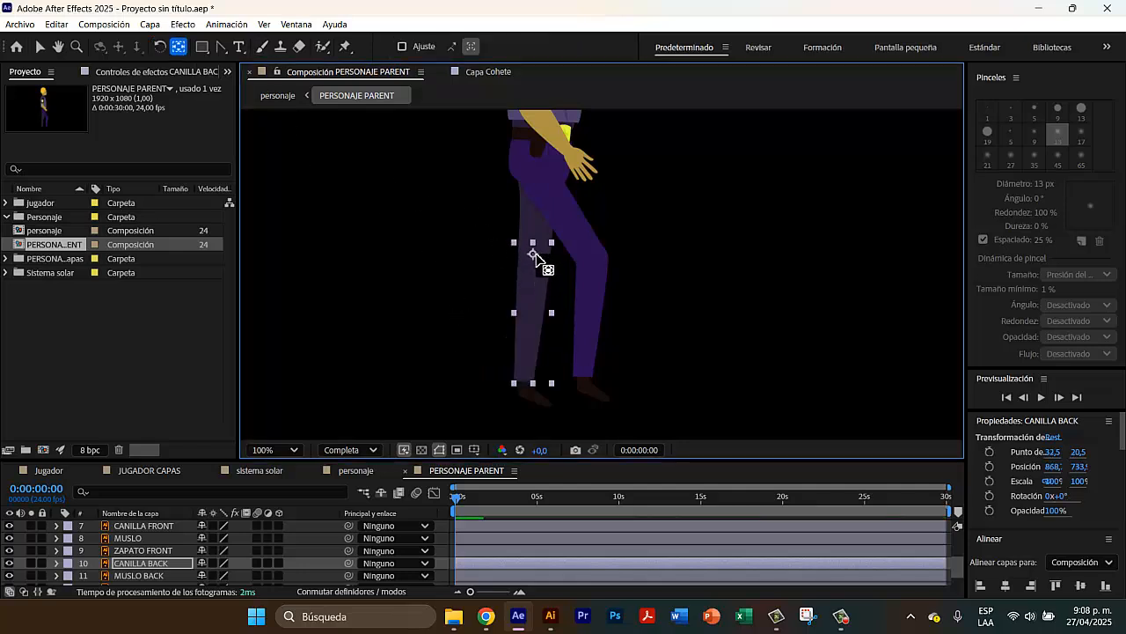
pyautogui.click(159, 48)
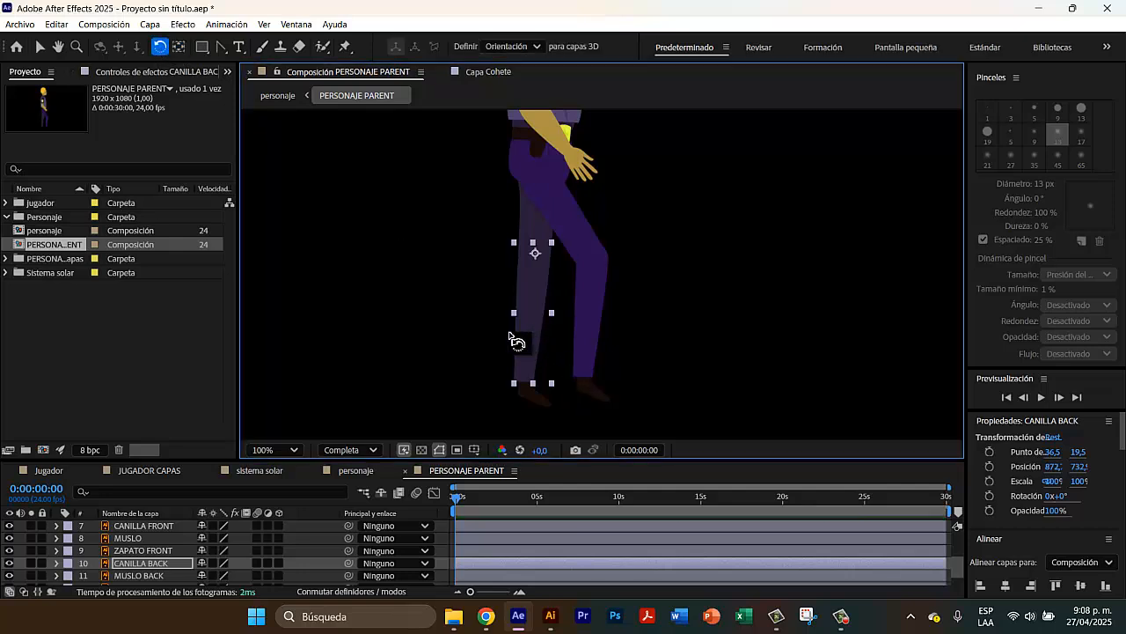
pyautogui.moveTo(517, 341); pyautogui.dragTo(432, 302)
pyautogui.hotkey('ctrl', 'z')
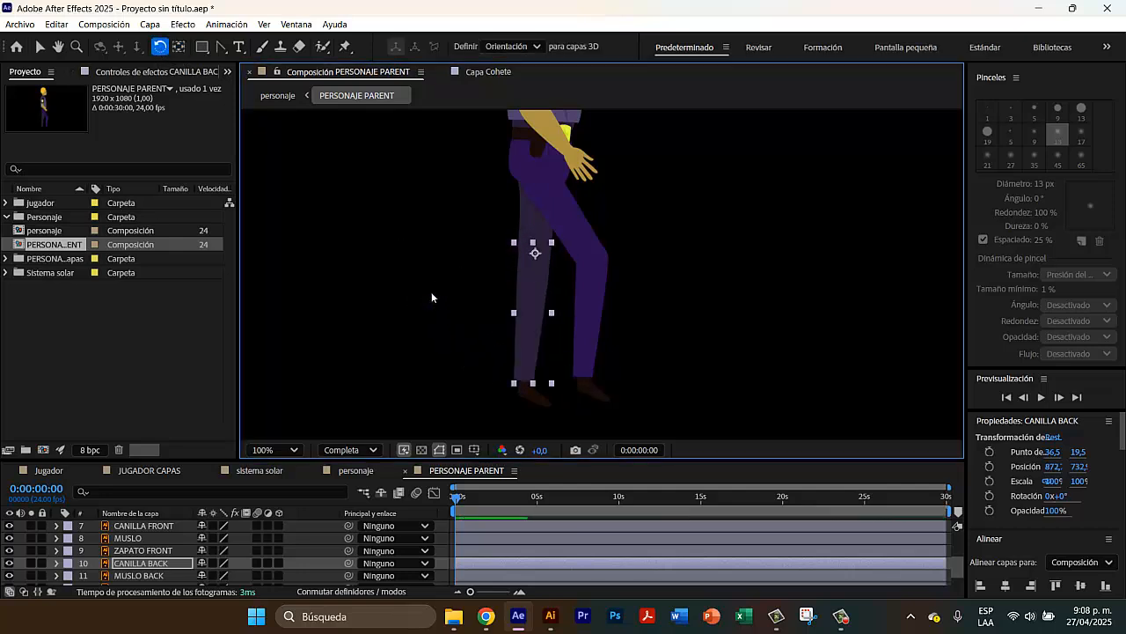
pyautogui.click(178, 47)
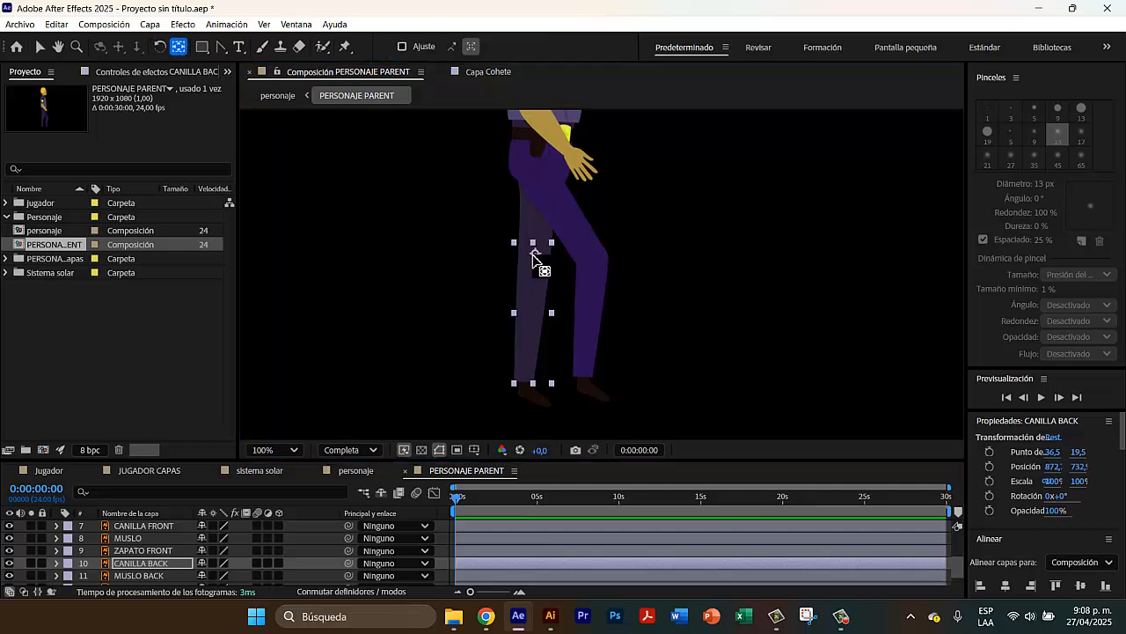
pyautogui.moveTo(535, 253); pyautogui.dragTo(533, 260)
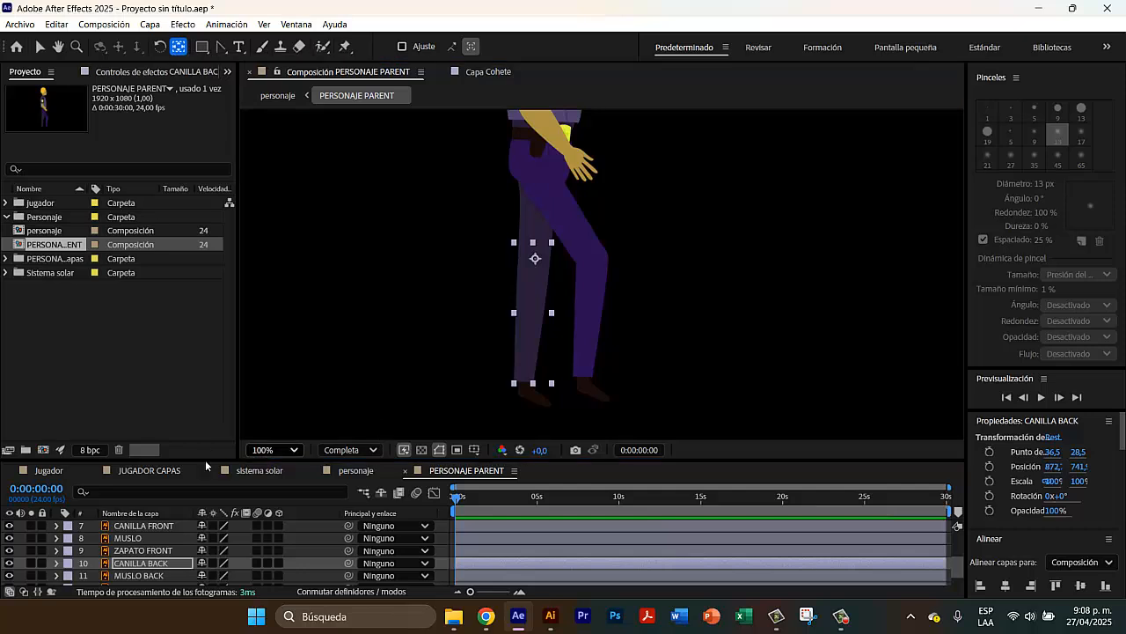
# - Move the MUSLO BACK layer's anchor point up to the hip and the ZAPATO BACK layer's to the back ankle
pyautogui.click(136, 575)
pyautogui.moveTo(538, 214); pyautogui.dragTo(540, 161)
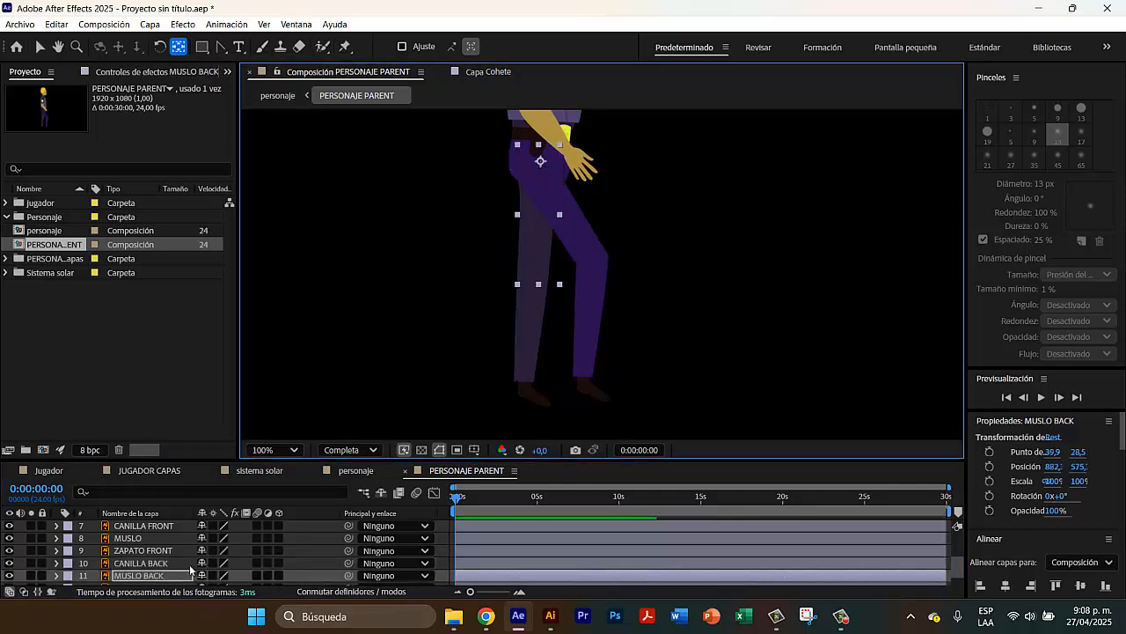
pyautogui.scroll(-2, 190, 570)
pyautogui.click(150, 566)
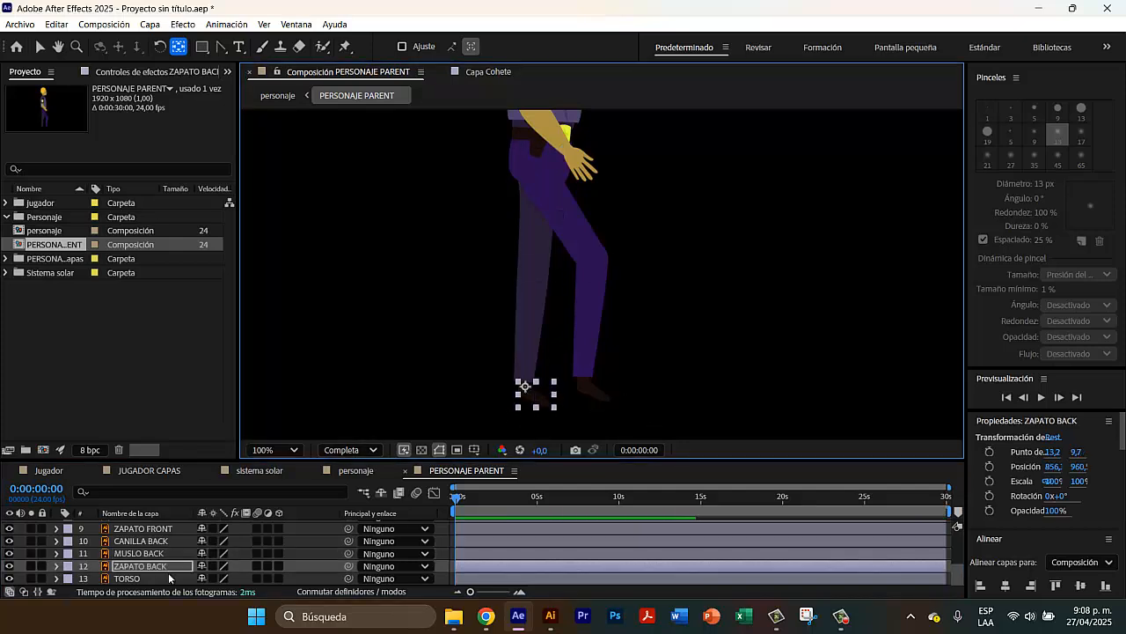
# - Select the TORSO layer and enlarge the timeline area of the PERSONAJE PARENT composition to show every character layer
pyautogui.click(515, 121)
pyautogui.scroll(5, 649, 216)
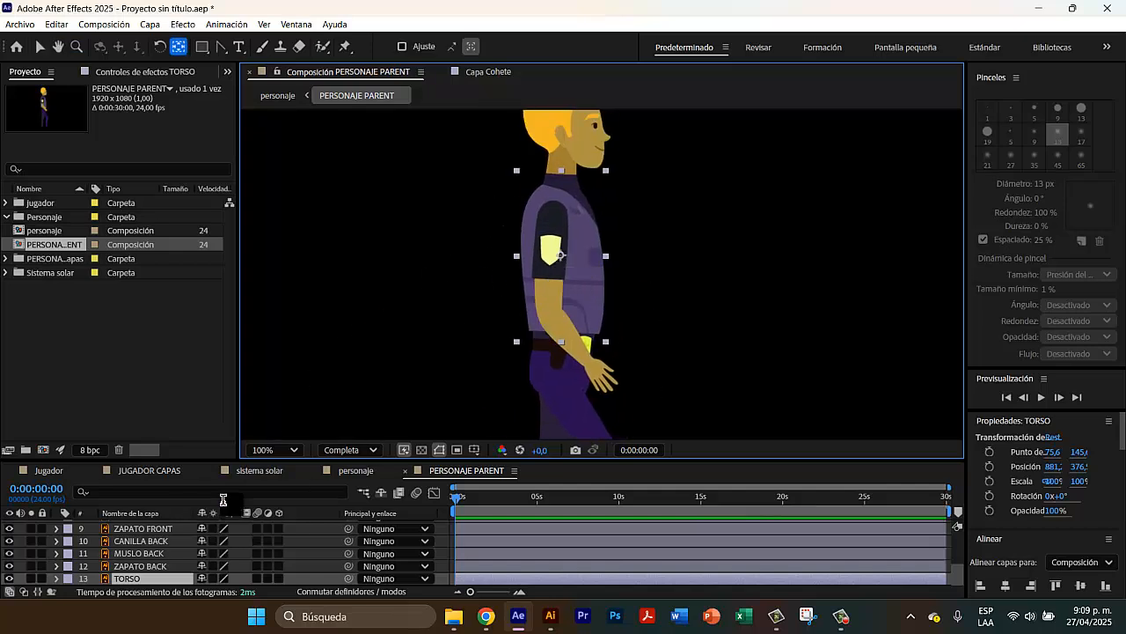
pyautogui.click(223, 469)
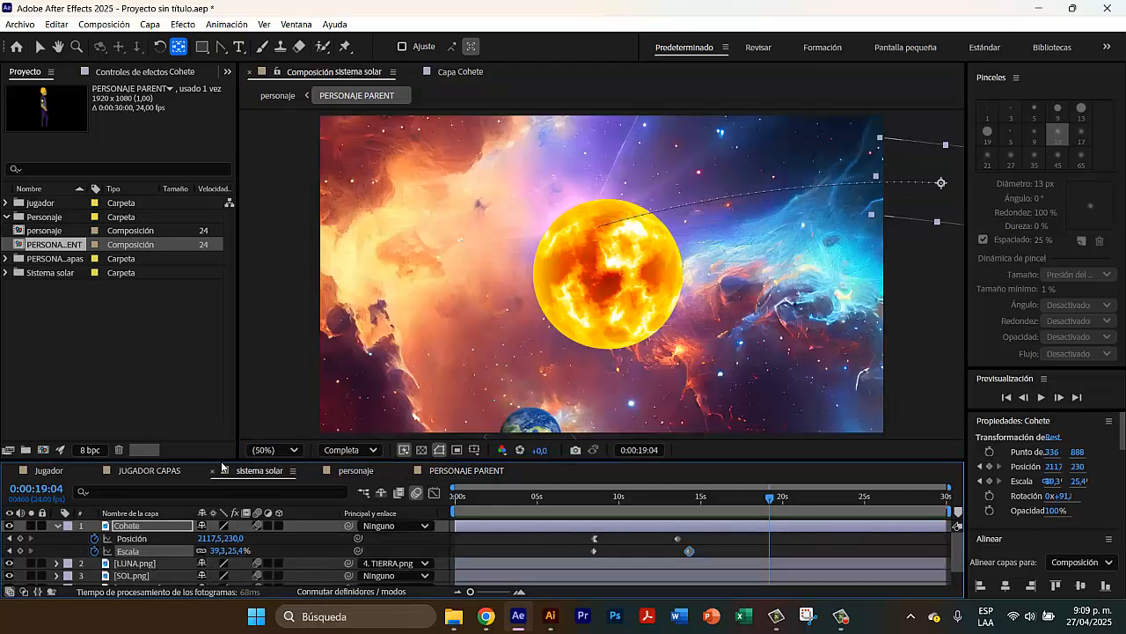
pyautogui.click(356, 470)
pyautogui.click(463, 470)
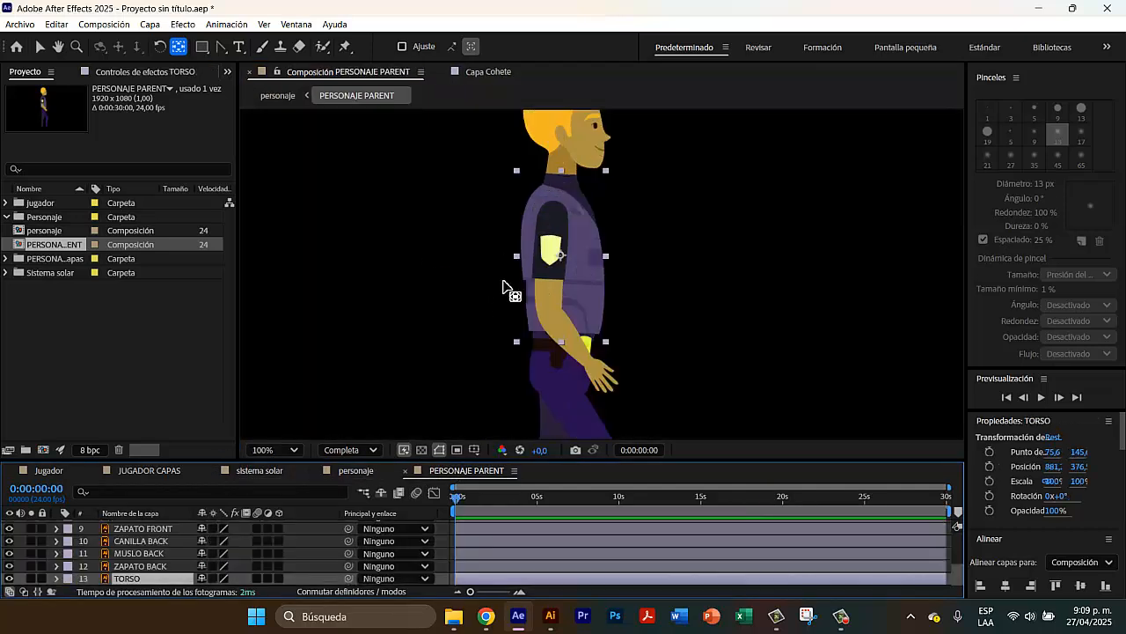
pyautogui.scroll(-2, 502, 261)
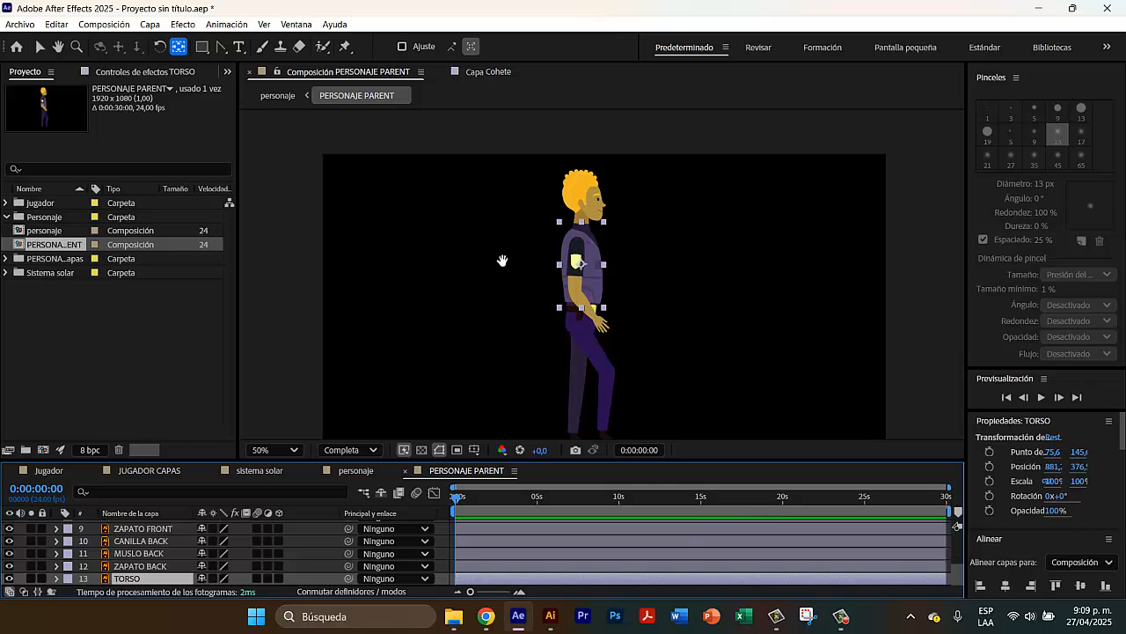
pyautogui.moveTo(502, 261); pyautogui.dragTo(471, 255)
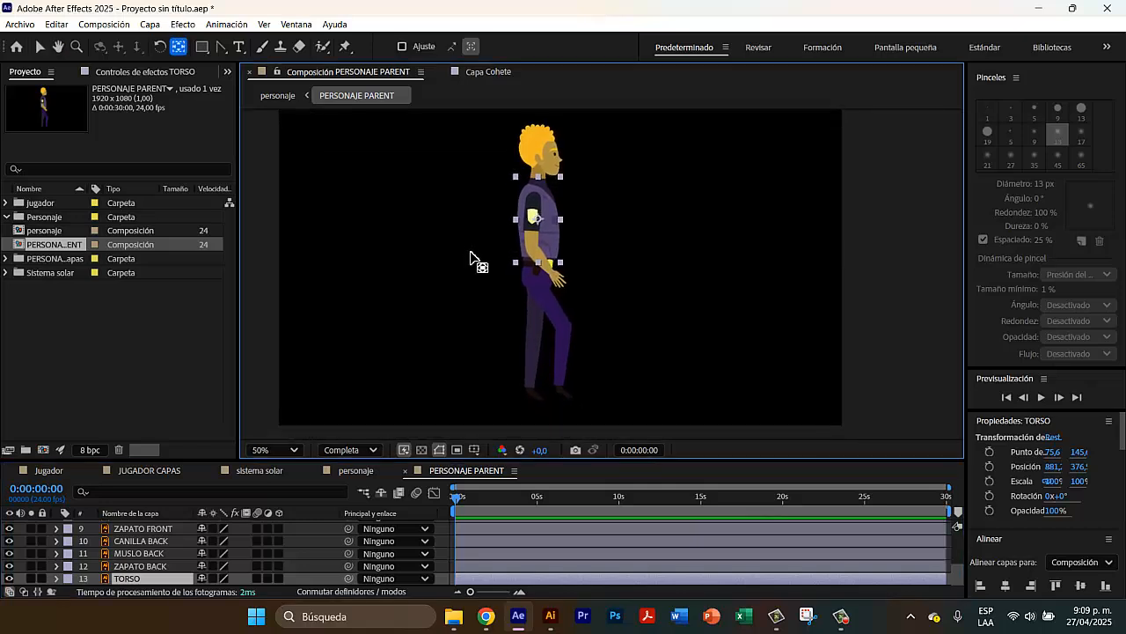
pyautogui.moveTo(211, 458); pyautogui.dragTo(228, 364)
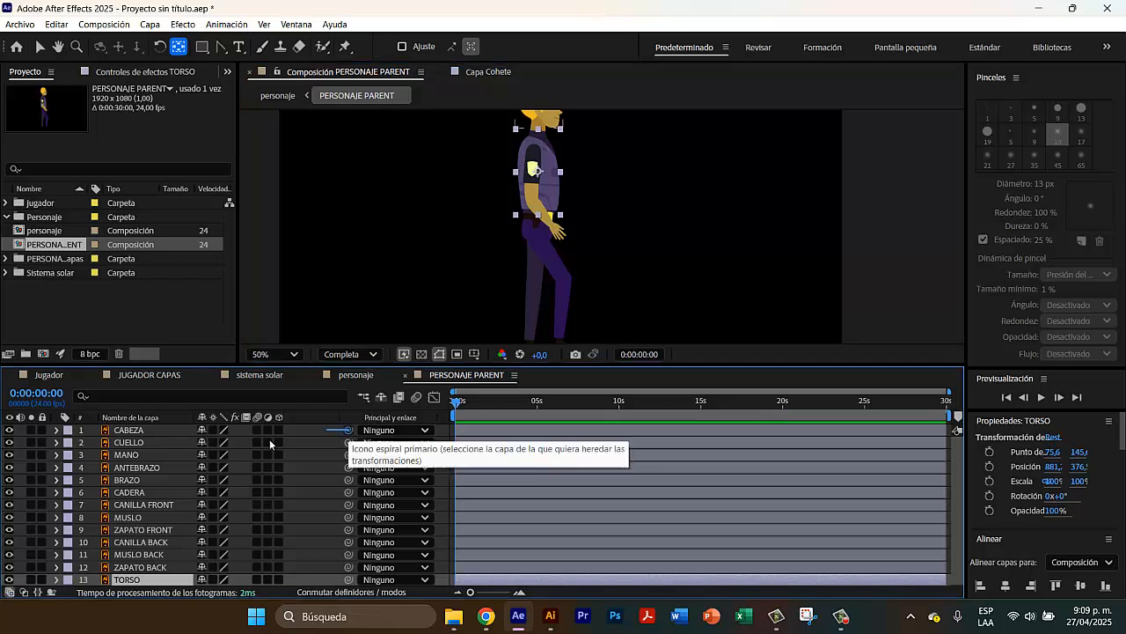
# - Parent the CABEZA layer to CUELLO and the CUELLO layer to TORSO
pyautogui.moveTo(348, 430)
pyautogui.mouseDown()
pyautogui.moveTo(138, 450)
pyautogui.moveTo(141, 466)
pyautogui.moveTo(353, 438)
pyautogui.mouseUp()
pyautogui.click(413, 430)
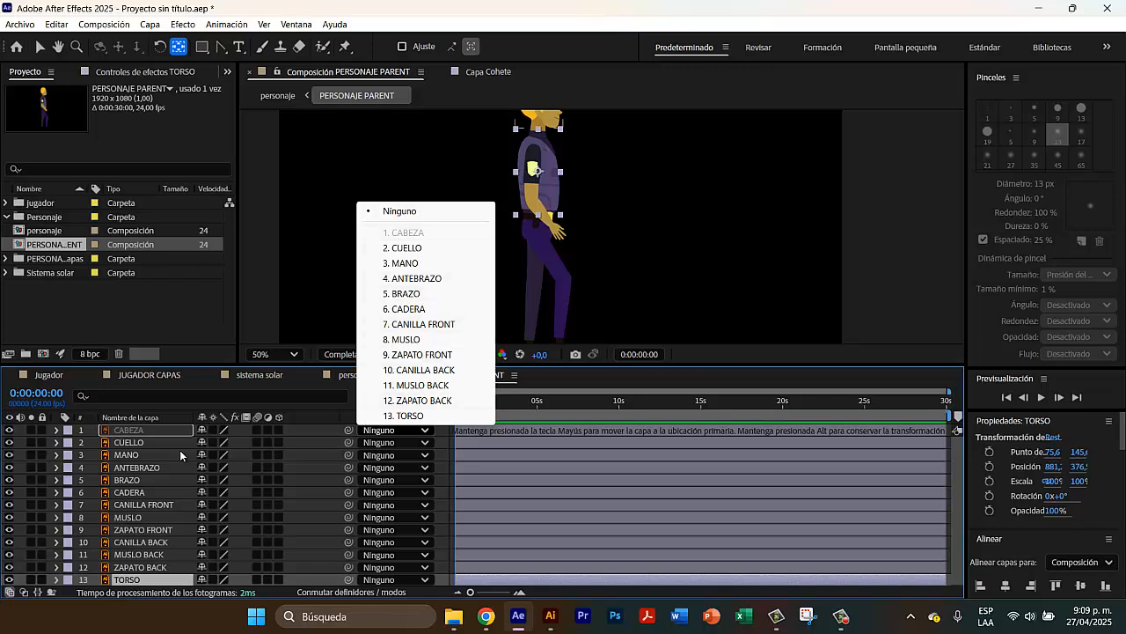
pyautogui.click(152, 431)
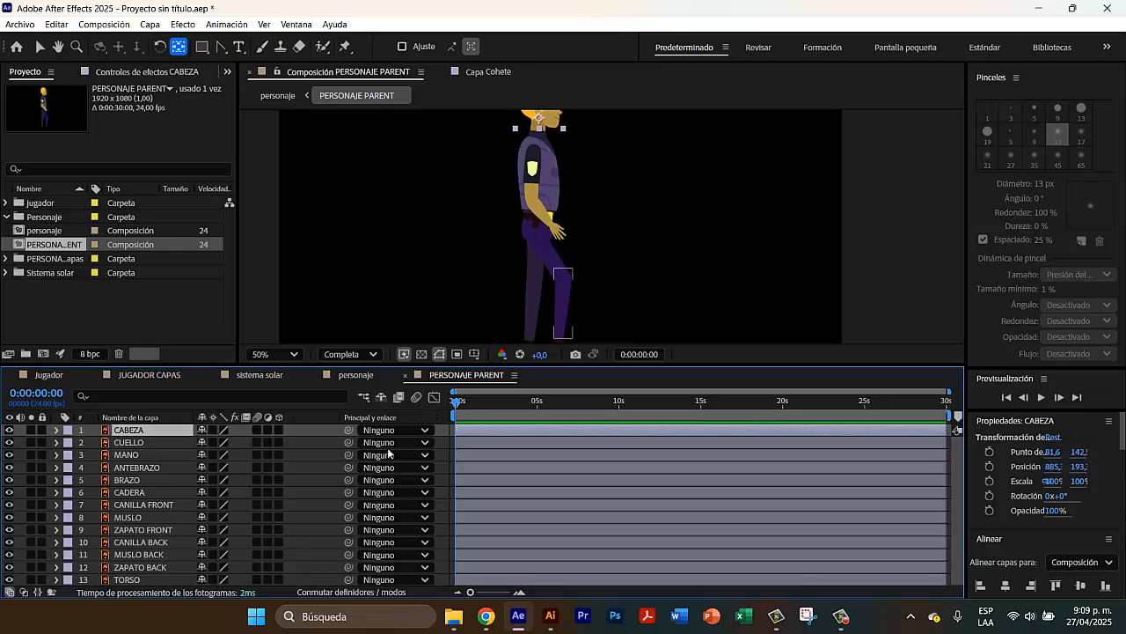
pyautogui.moveTo(349, 429); pyautogui.dragTo(144, 442)
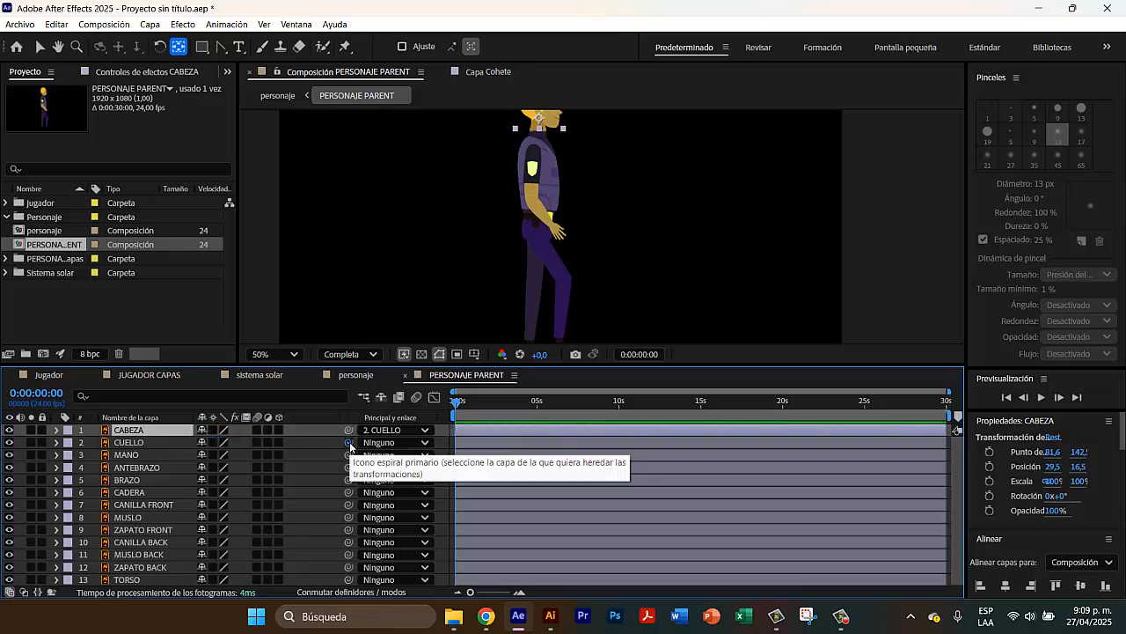
pyautogui.moveTo(350, 448); pyautogui.dragTo(125, 580)
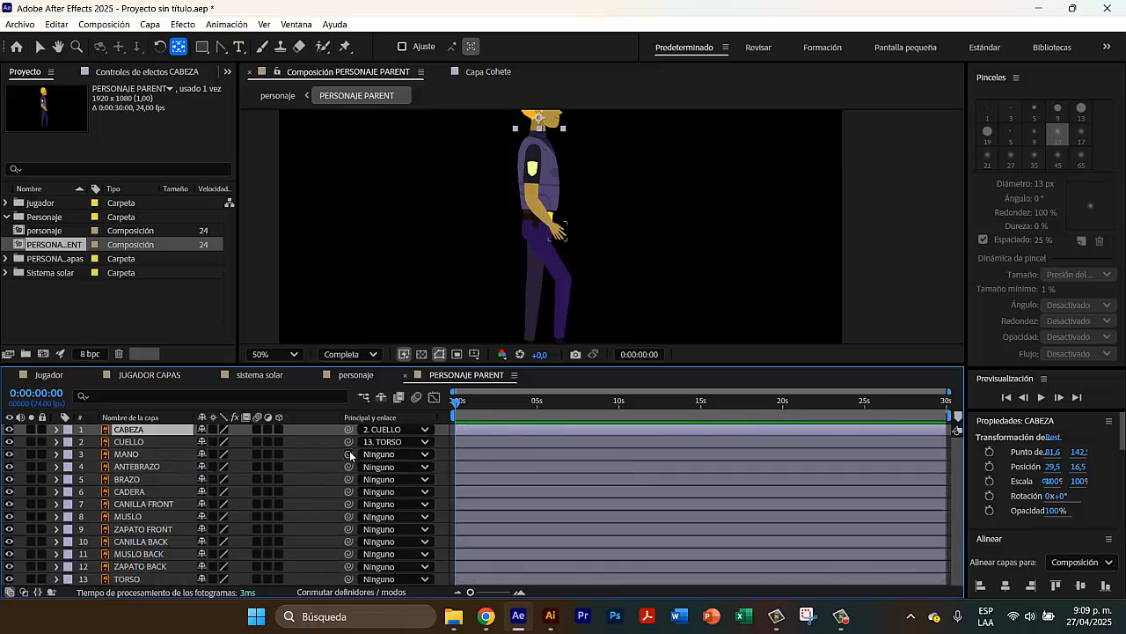
# - Link the arm chain by parenting MANO to ANTEBRAZO, ANTEBRAZO to BRAZO and BRAZO to TORSO
pyautogui.moveTo(349, 454); pyautogui.dragTo(132, 467)
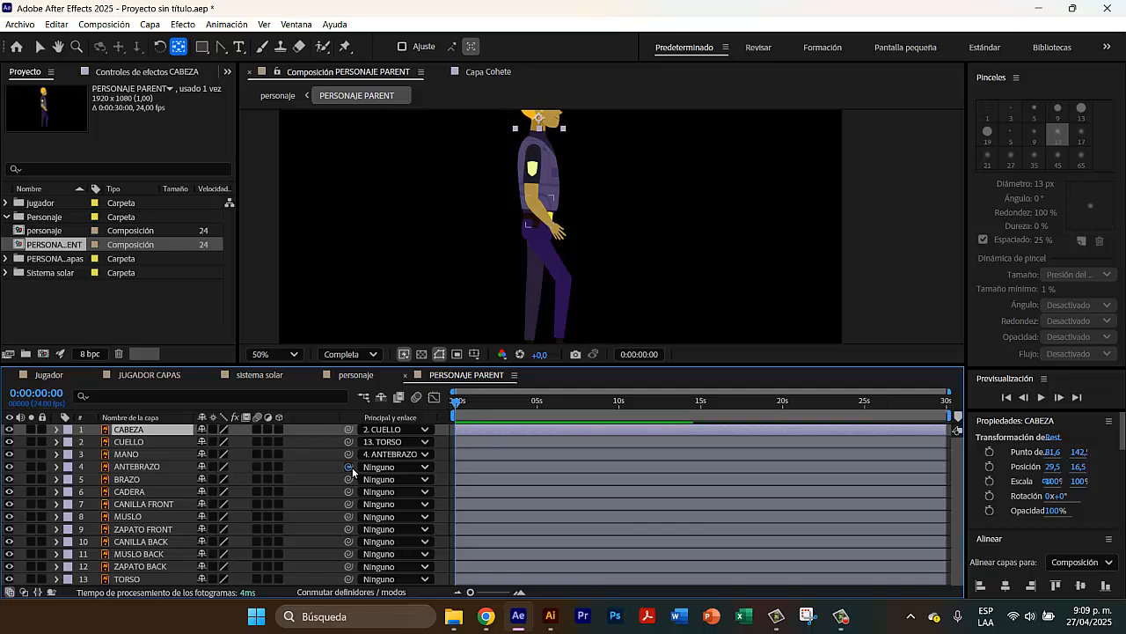
pyautogui.moveTo(348, 466); pyautogui.dragTo(211, 482)
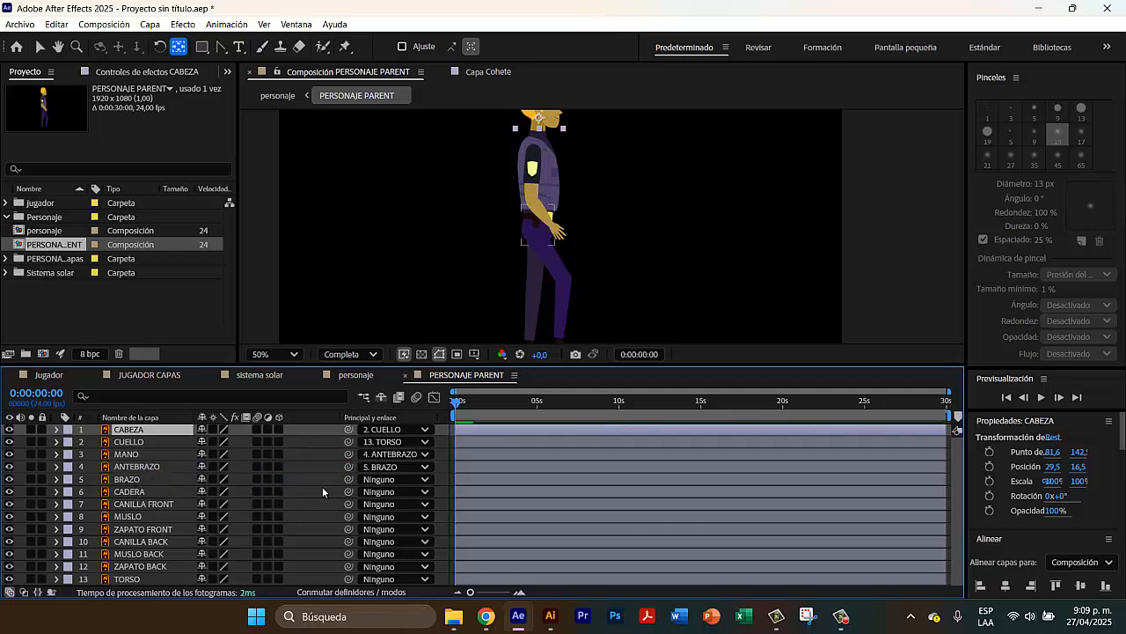
pyautogui.moveTo(349, 478); pyautogui.dragTo(132, 578)
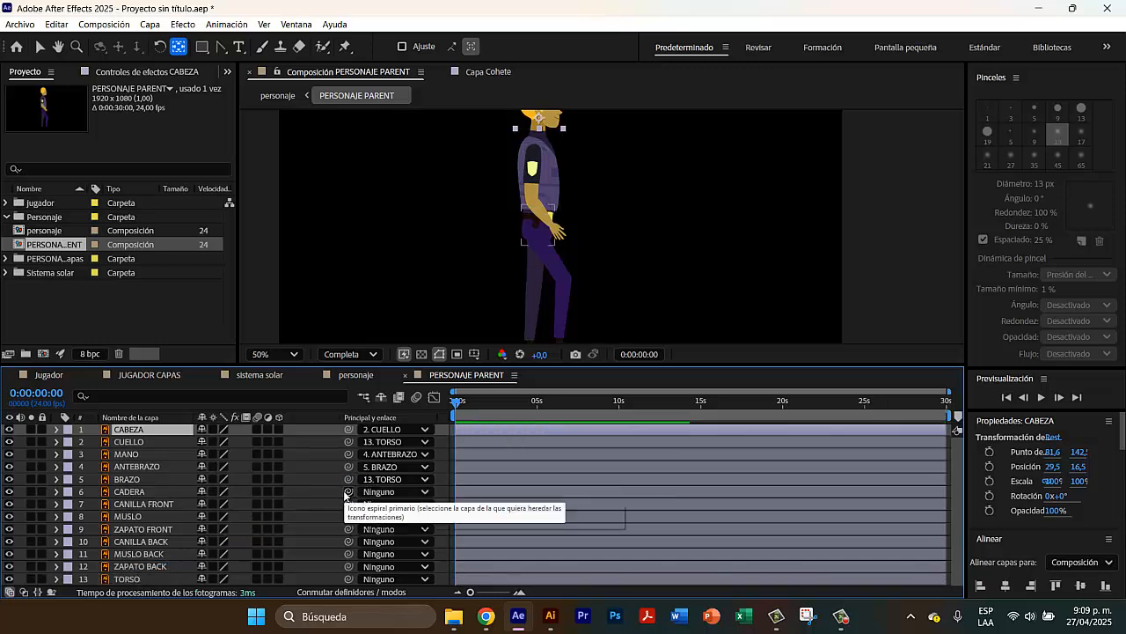
# - Try out parents for the hip and front thigh, linking CADERA to TORSO, CADERA to MUSLO and MUSLO to CADERA
pyautogui.moveTo(344, 495); pyautogui.dragTo(211, 578)
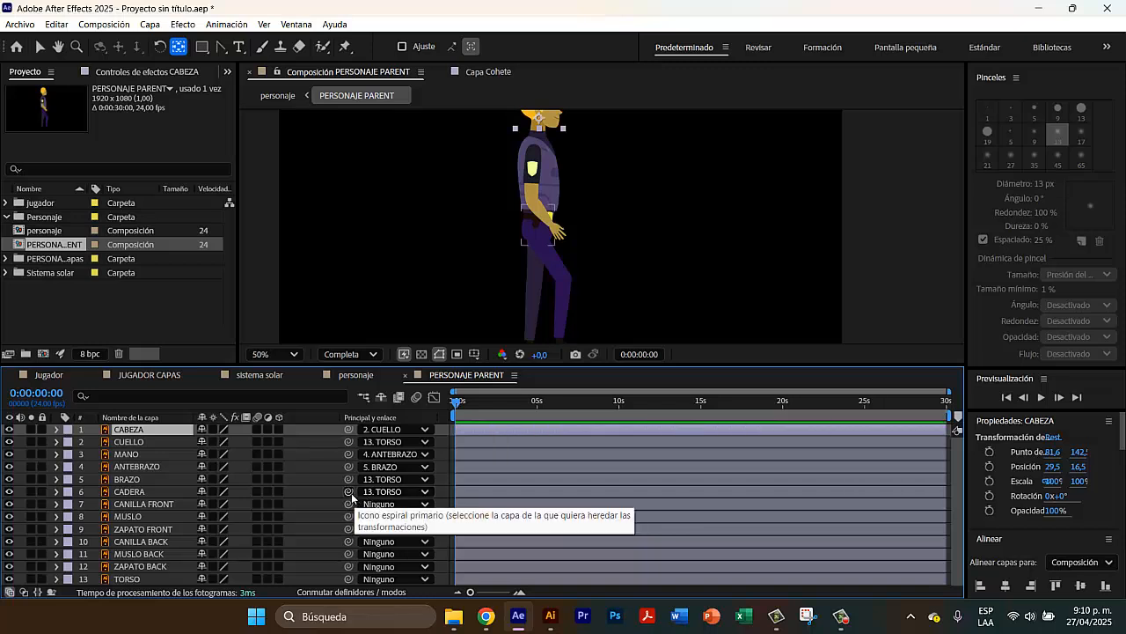
pyautogui.moveTo(349, 495); pyautogui.dragTo(154, 517)
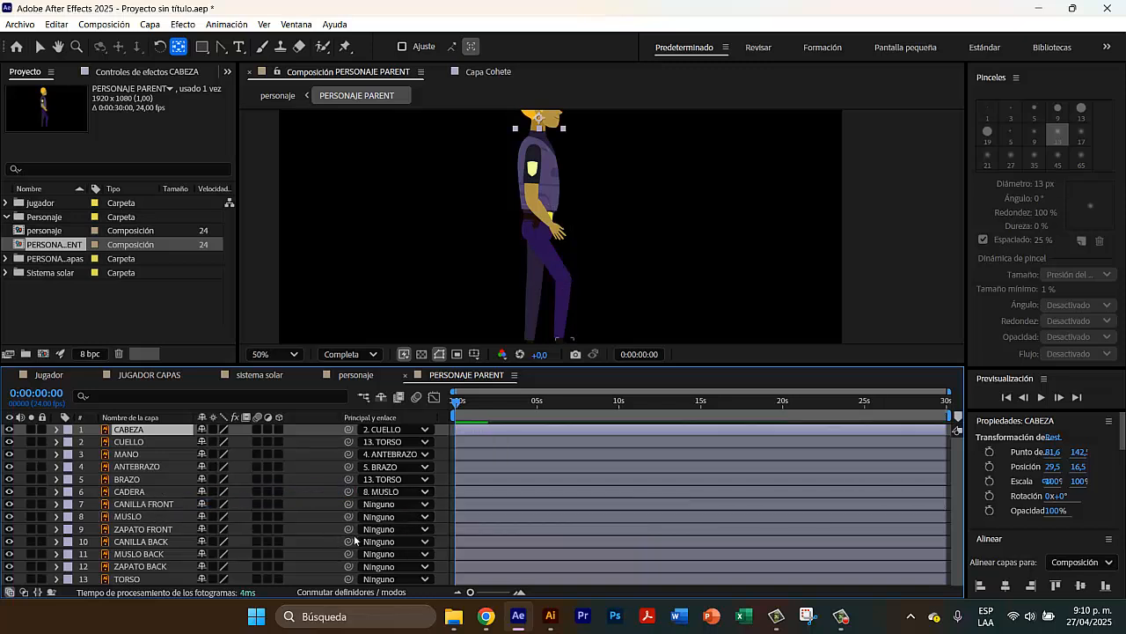
pyautogui.moveTo(350, 508); pyautogui.dragTo(134, 520)
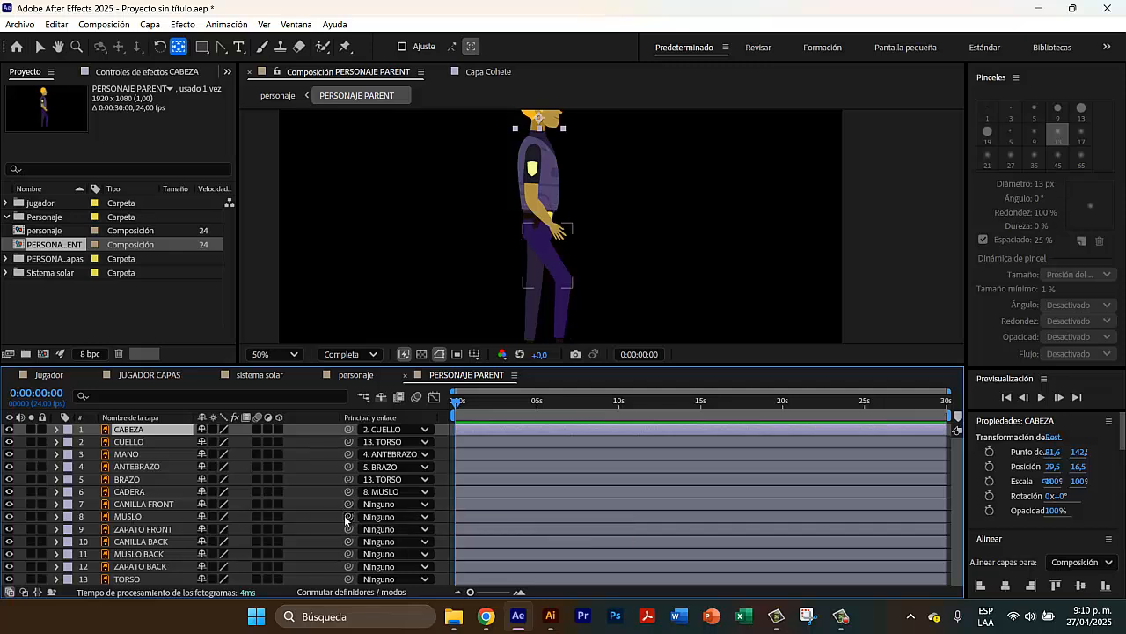
pyautogui.moveTo(345, 520); pyautogui.dragTo(133, 497)
pyautogui.click(166, 520)
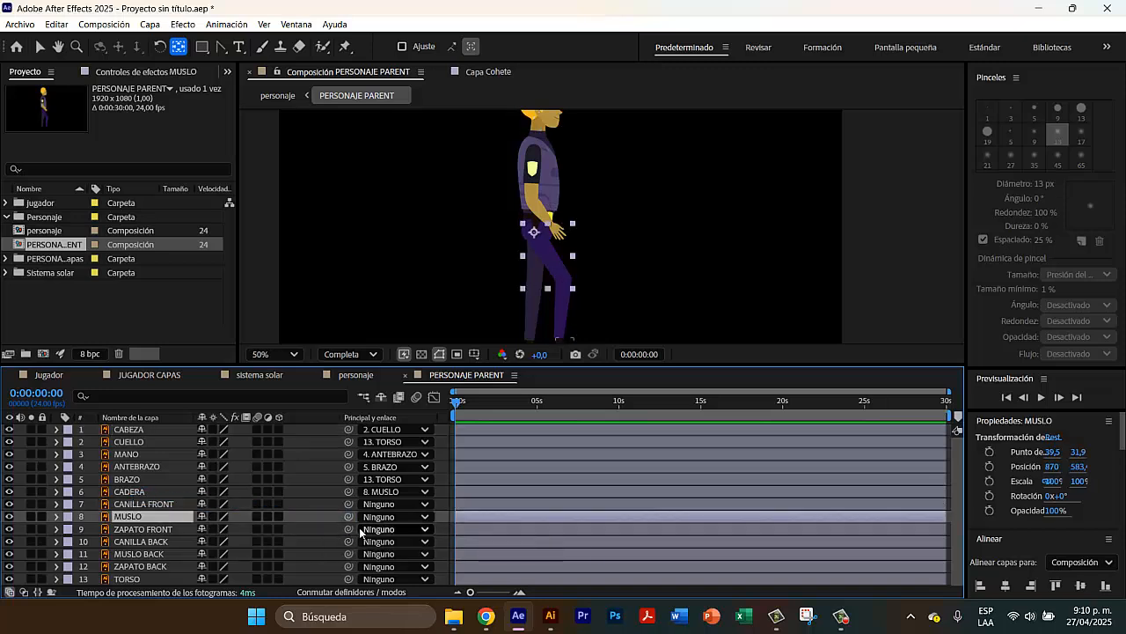
pyautogui.moveTo(349, 518); pyautogui.dragTo(129, 495)
# - Link the front leg chain by parenting CADERA to TORSO, MUSLO to CADERA, CANILLA FRONT to MUSLO and ZAPATO FRONT to CANILLA FRONT
pyautogui.moveTo(349, 491); pyautogui.dragTo(129, 578)
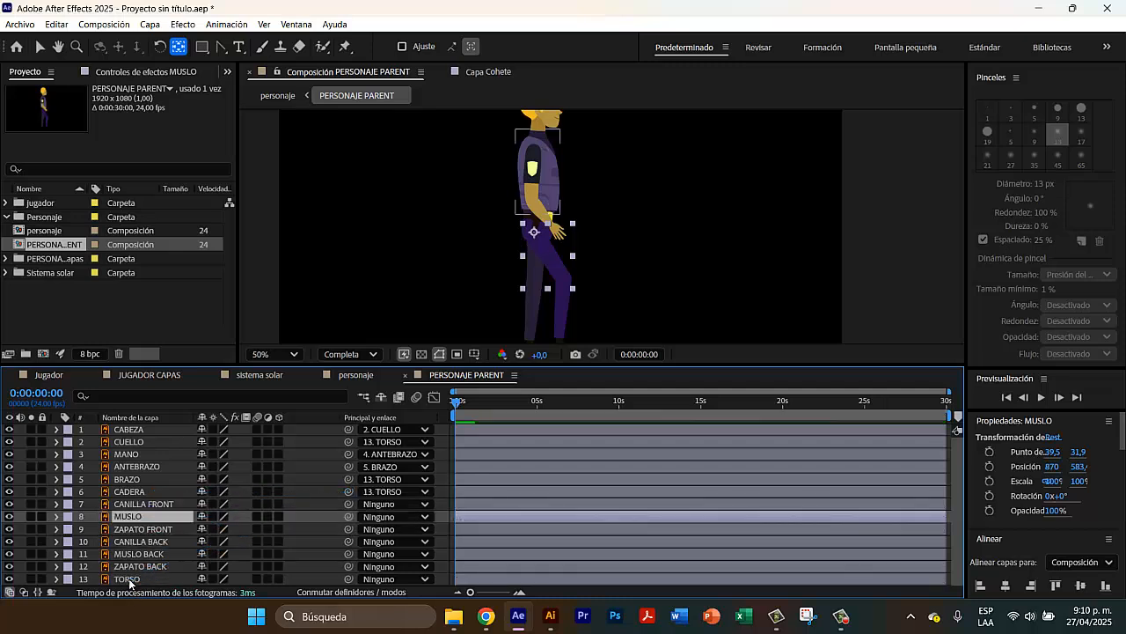
pyautogui.click(126, 493)
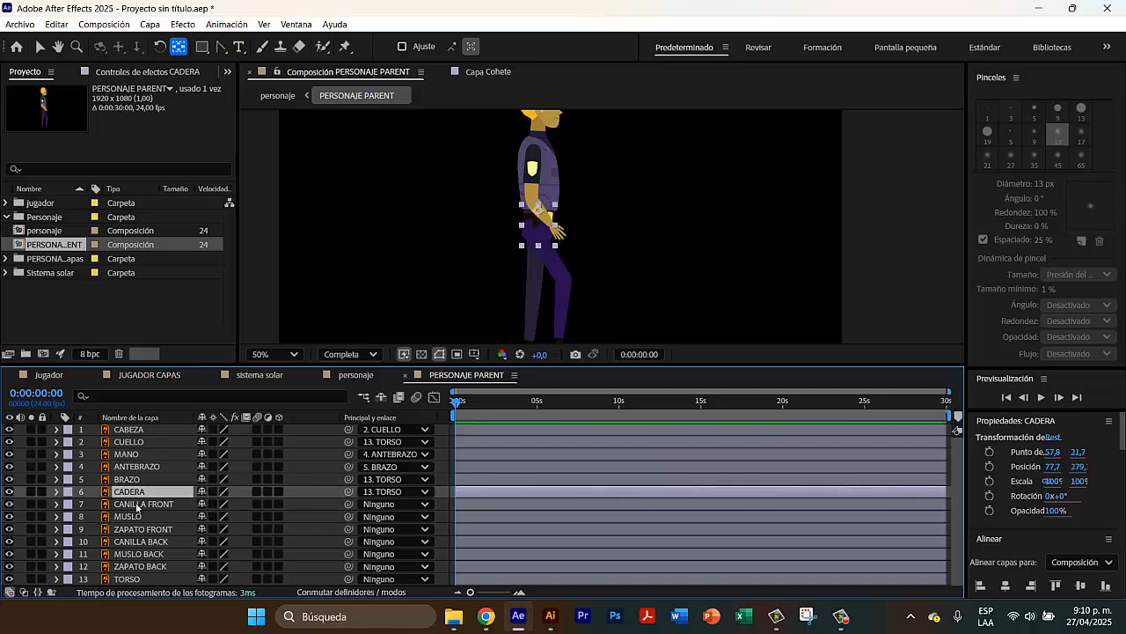
pyautogui.click(138, 504)
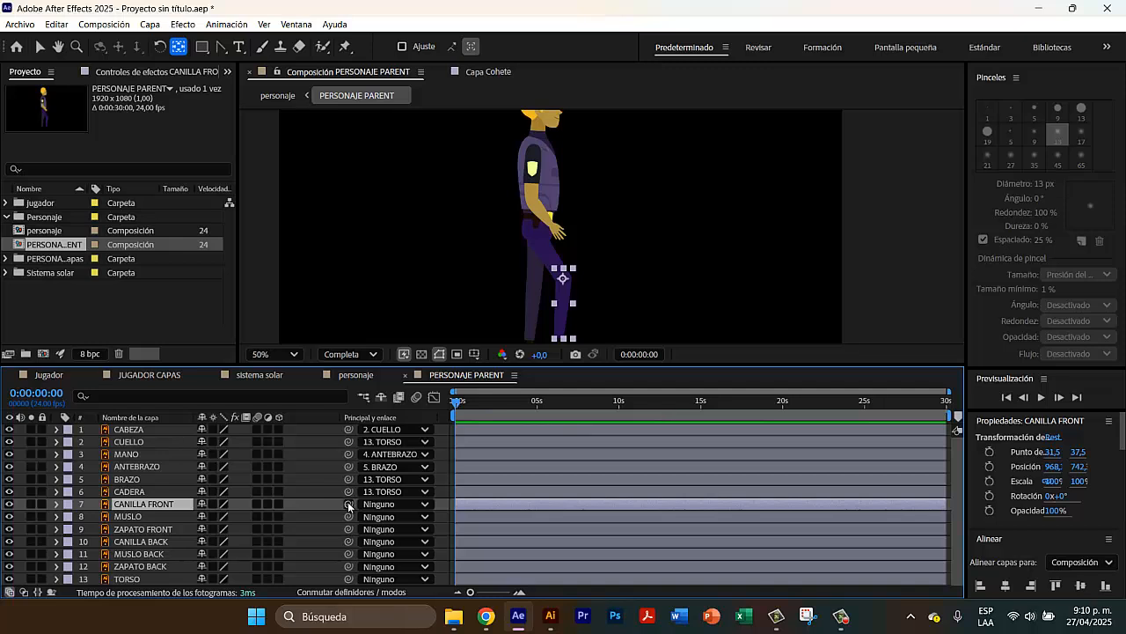
pyautogui.moveTo(349, 503); pyautogui.dragTo(150, 521)
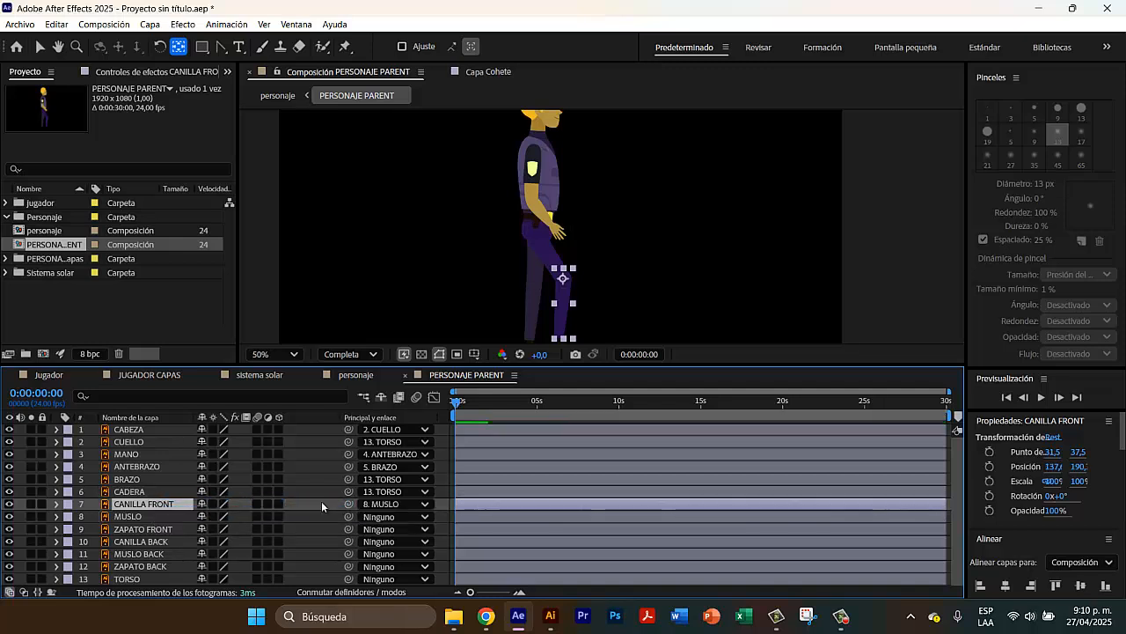
pyautogui.moveTo(350, 518); pyautogui.dragTo(142, 490)
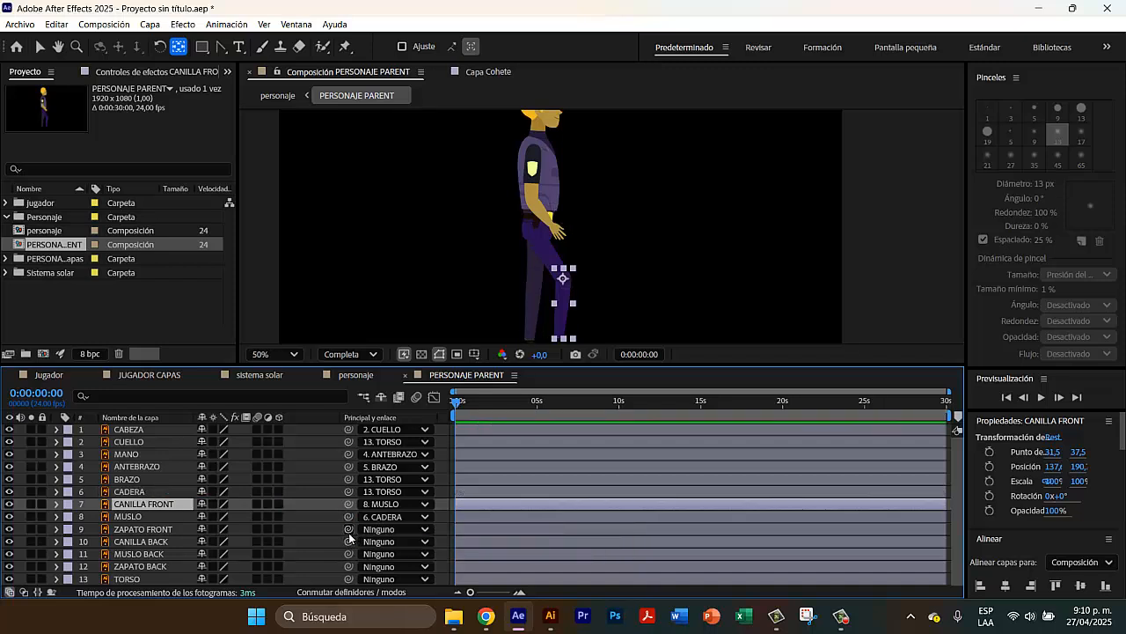
pyautogui.moveTo(347, 529); pyautogui.dragTo(153, 504)
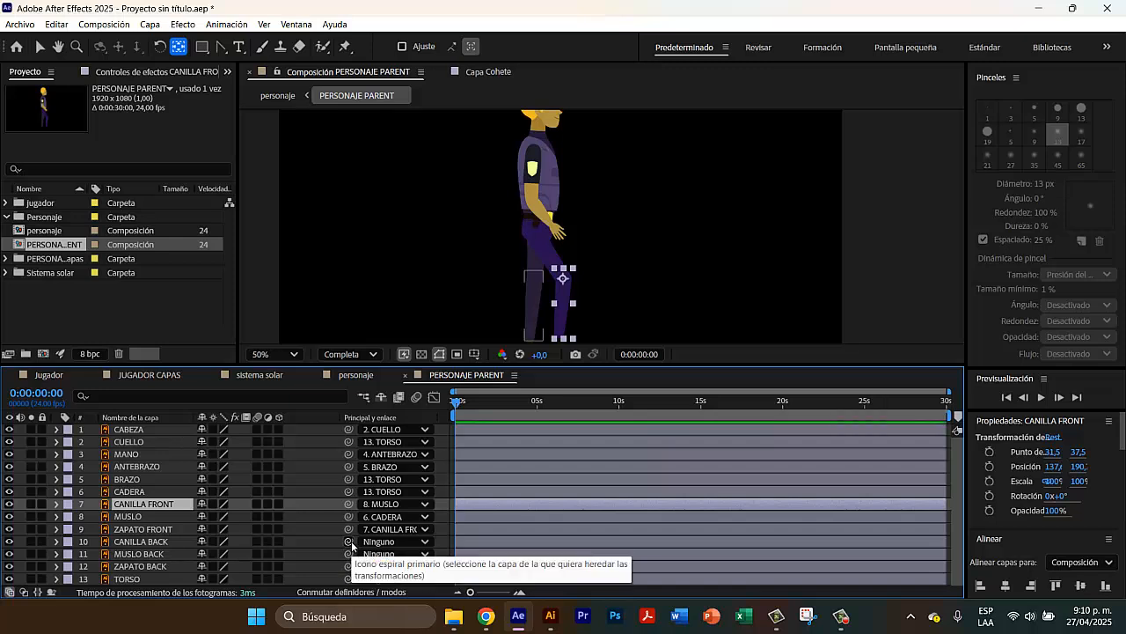
# - Link the back leg chain by parenting CANILLA BACK to MUSLO BACK, MUSLO BACK to CADERA and ZAPATO BACK to CANILLA BACK
pyautogui.moveTo(350, 541); pyautogui.dragTo(160, 554)
pyautogui.moveTo(346, 557); pyautogui.dragTo(136, 495)
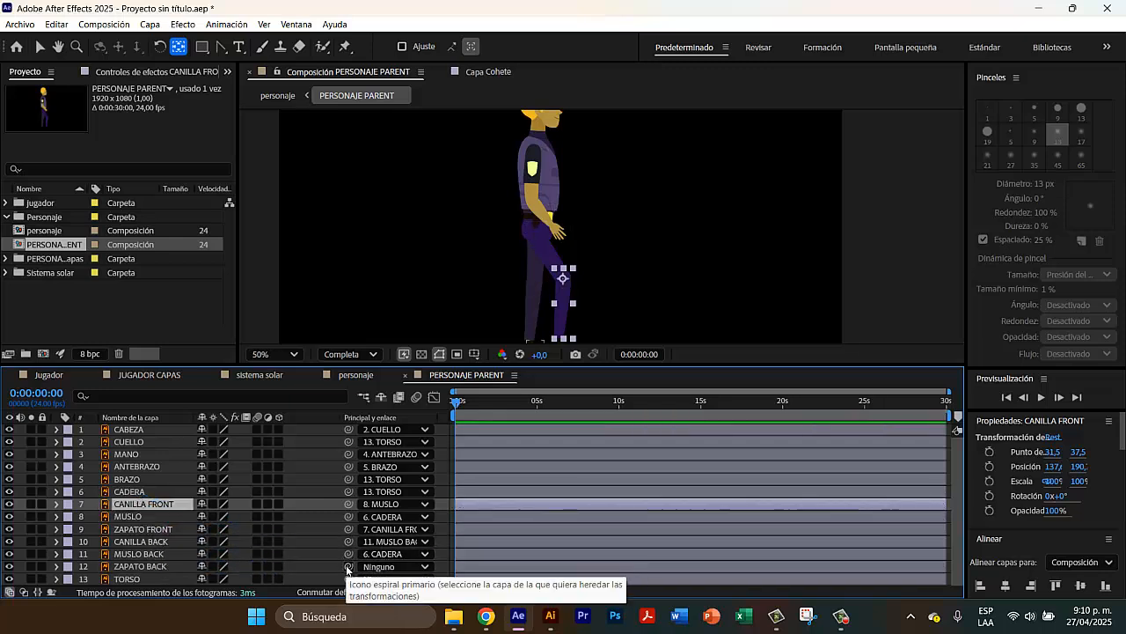
pyautogui.moveTo(347, 568); pyautogui.dragTo(141, 541)
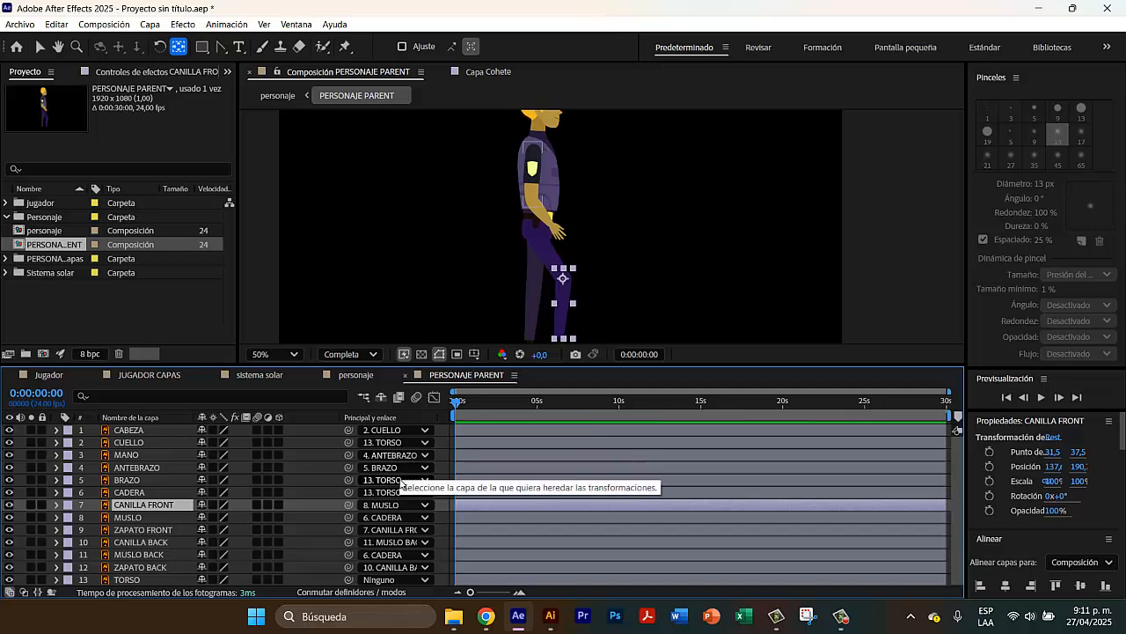
# - Move the whole character to the left part of the composition by its TORSO layer, to a position of about 230, 406
pyautogui.click(156, 581)
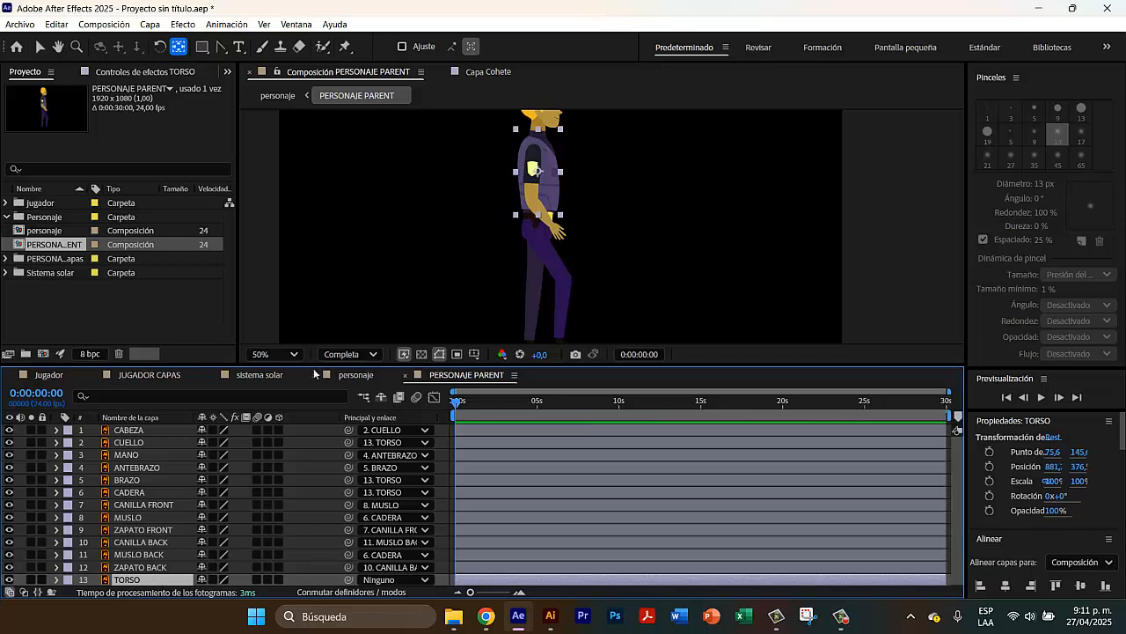
pyautogui.click(275, 355)
pyautogui.click(273, 64)
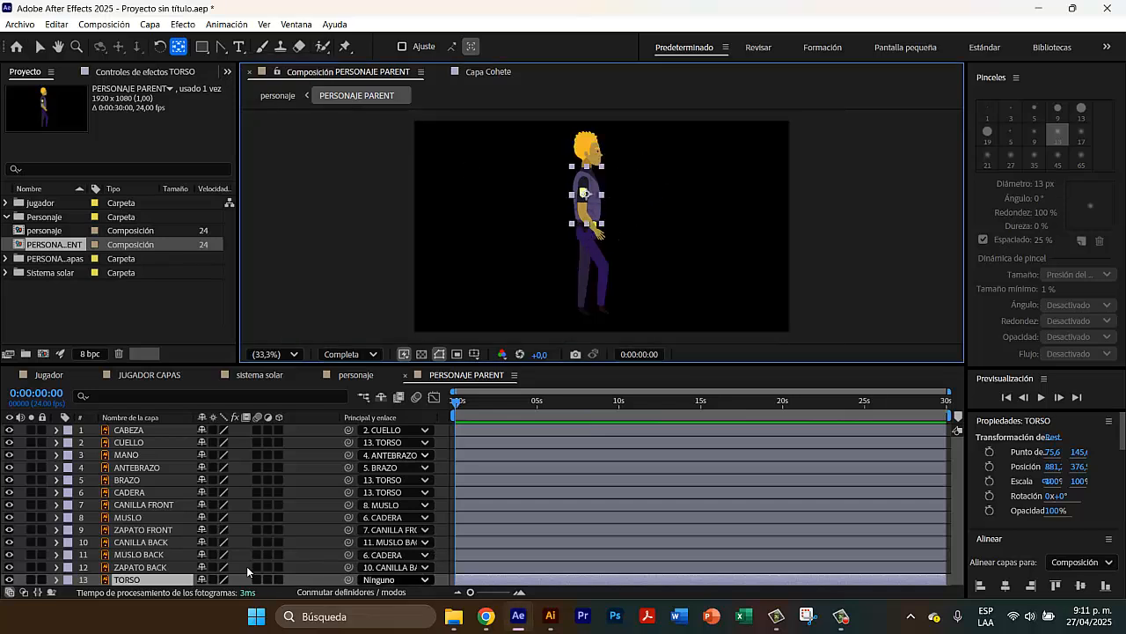
pyautogui.click(38, 47)
pyautogui.moveTo(592, 187); pyautogui.dragTo(466, 192)
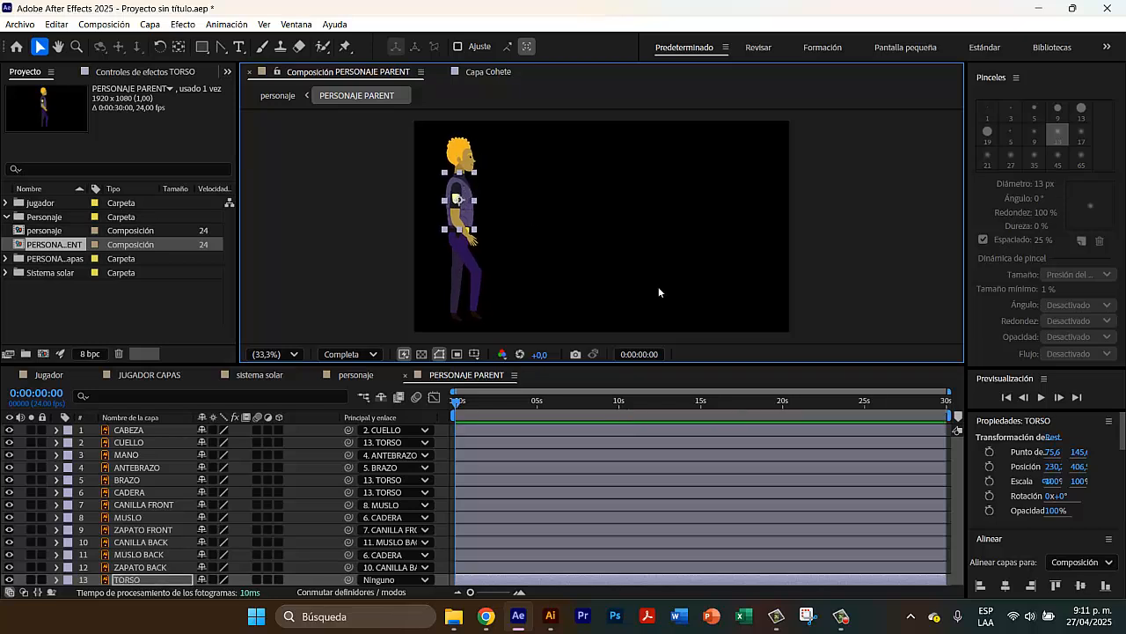
# - Raise the arm forward by rotating the BRAZO layer to about -54°
pyautogui.scroll(2, 658, 292)
pyautogui.scroll(-2, 659, 292)
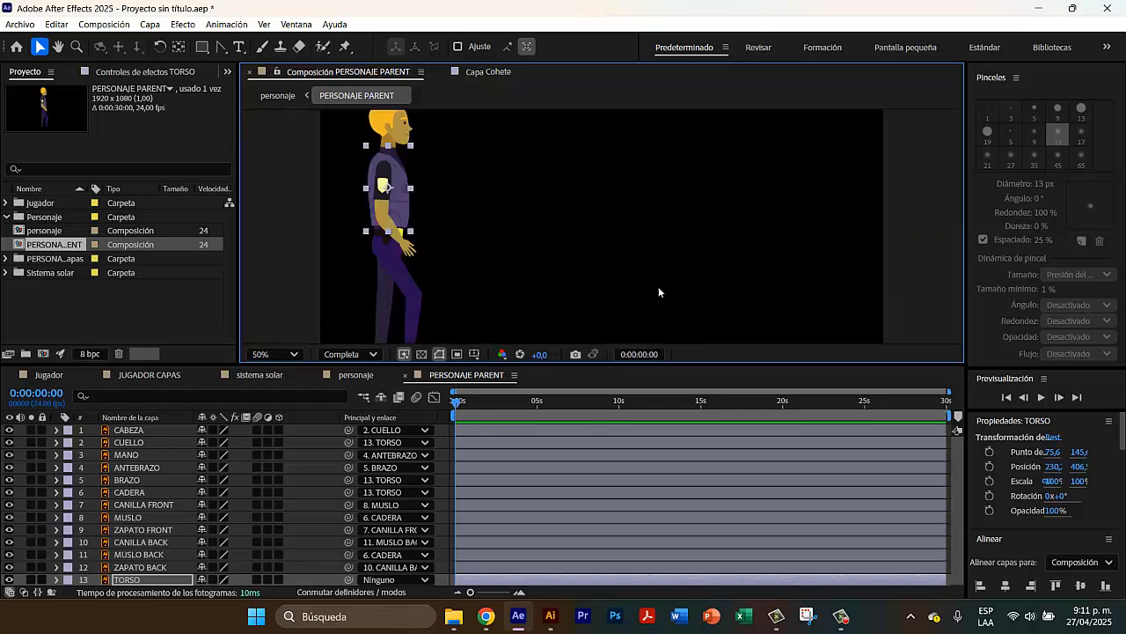
pyautogui.moveTo(473, 204); pyautogui.dragTo(643, 209)
pyautogui.scroll(2, 489, 215)
pyautogui.click(273, 353)
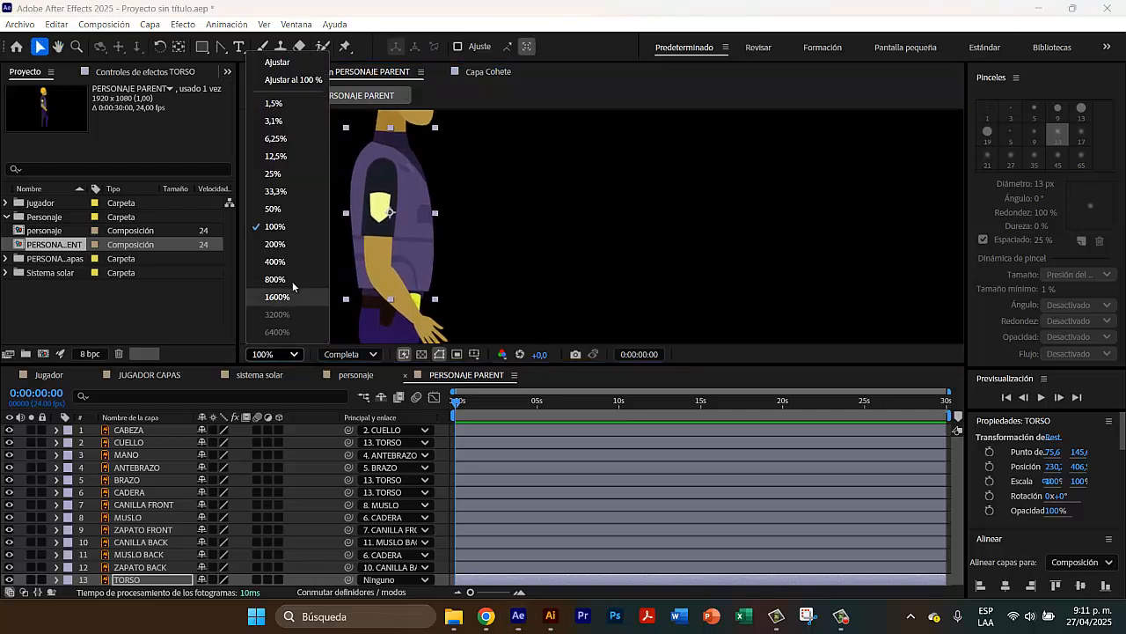
pyautogui.click(295, 209)
pyautogui.moveTo(570, 233); pyautogui.dragTo(435, 234)
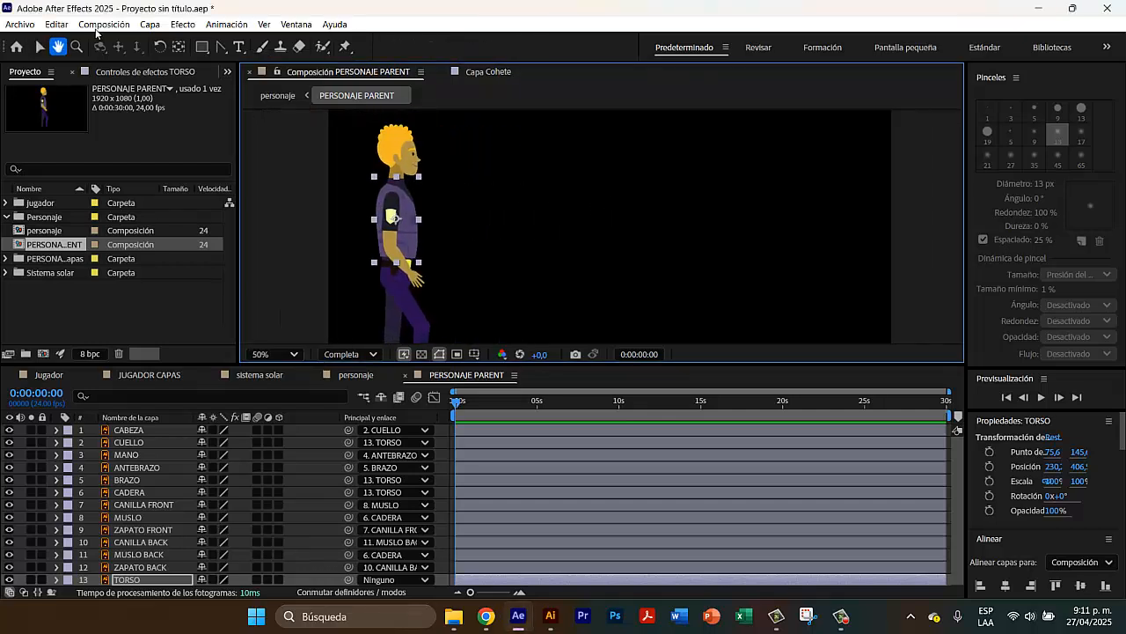
pyautogui.press('w')
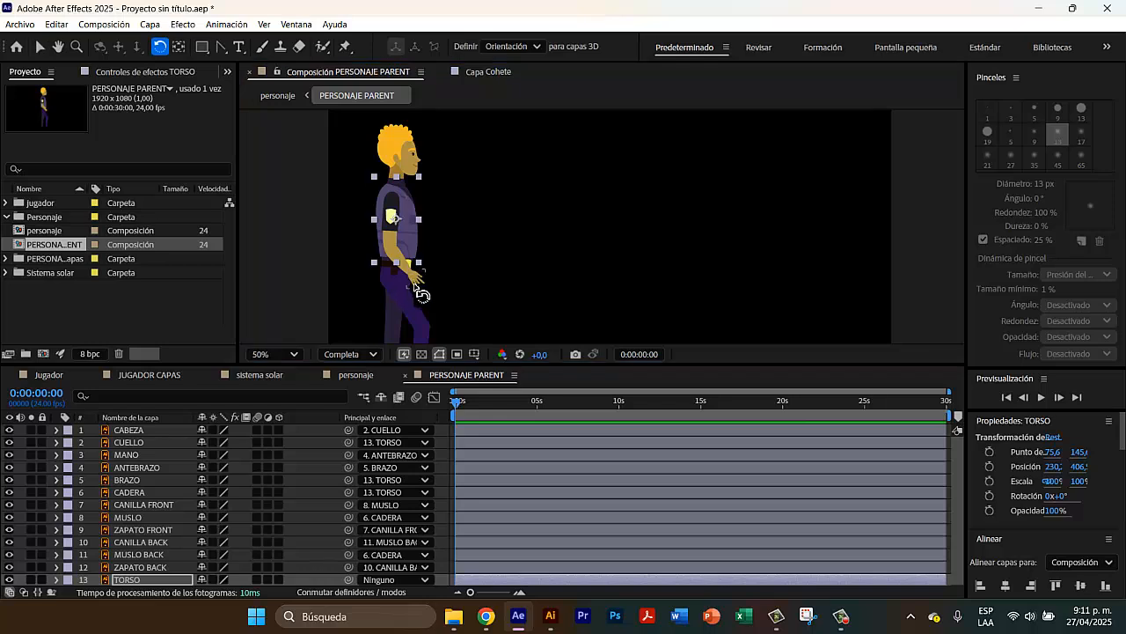
pyautogui.click(395, 234)
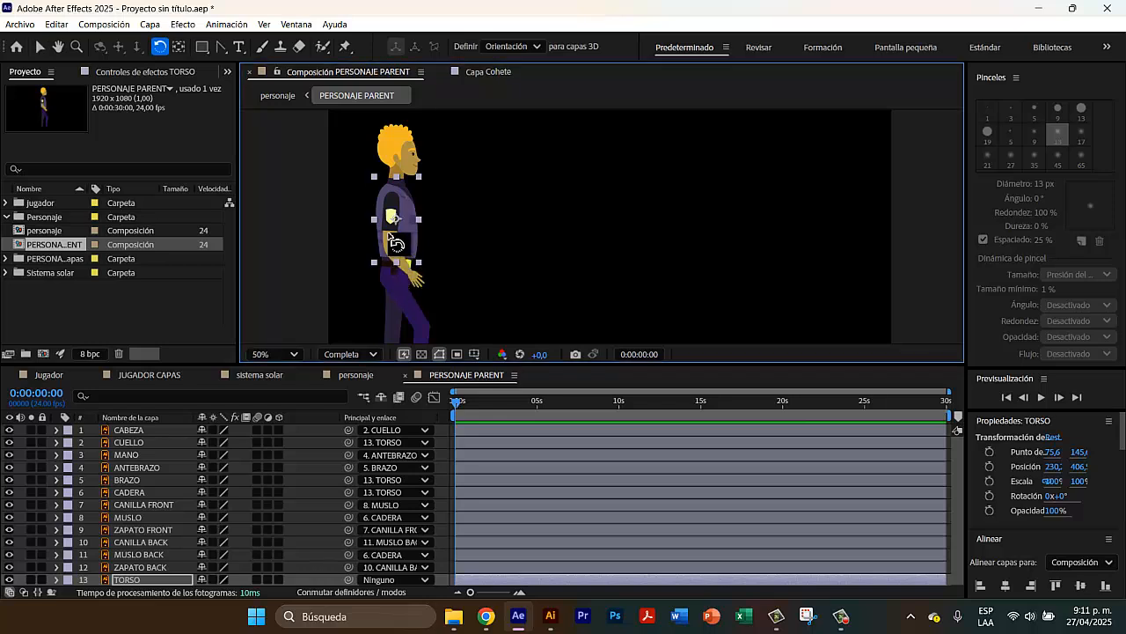
pyautogui.click(148, 480)
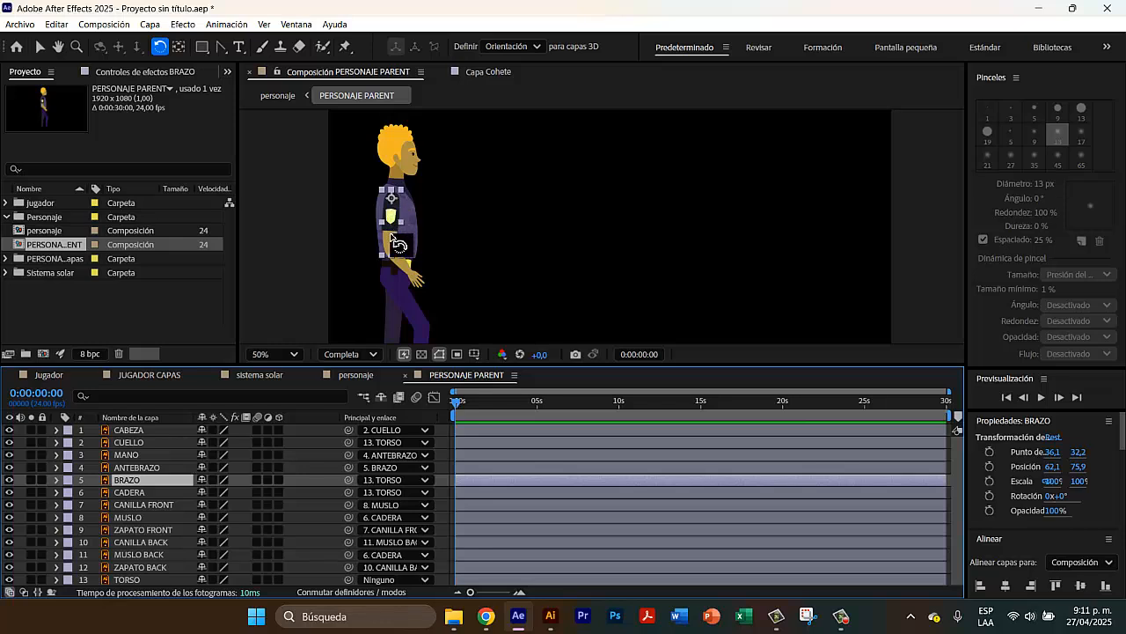
pyautogui.moveTo(396, 251); pyautogui.dragTo(442, 235)
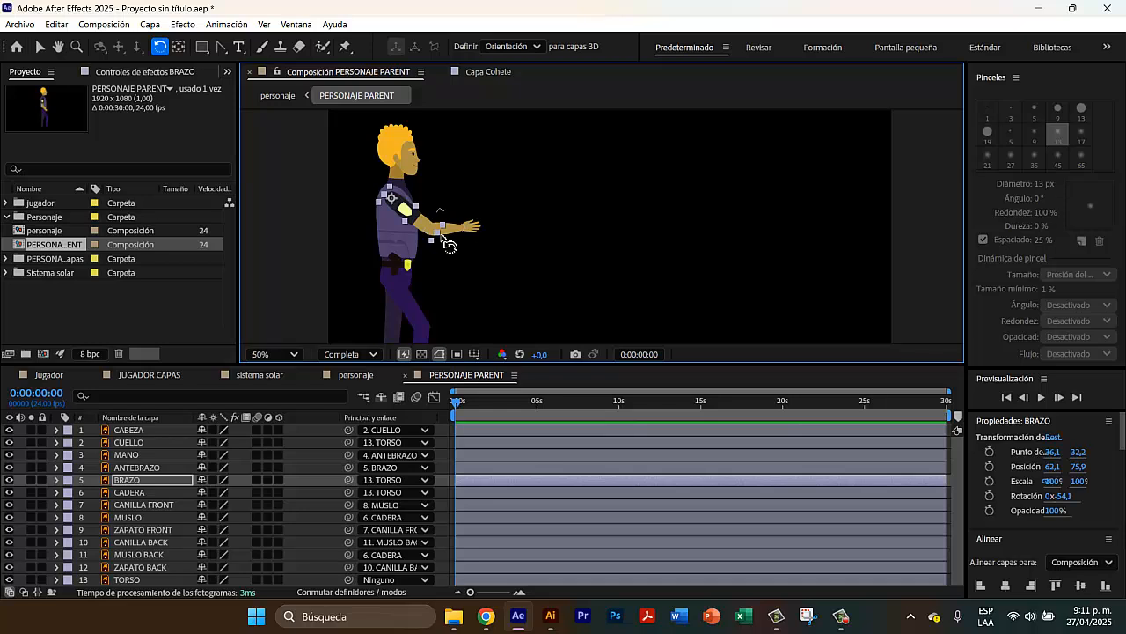
# - Rotate the CABEZA layer slightly to about -357° and enlarge the composition view to show the full character
pyautogui.click(417, 144)
pyautogui.moveTo(419, 145)
pyautogui.mouseDown()
pyautogui.moveTo(403, 148)
pyautogui.moveTo(414, 160)
pyautogui.moveTo(360, 234)
pyautogui.moveTo(449, 238)
pyautogui.moveTo(438, 171)
pyautogui.moveTo(405, 138)
pyautogui.moveTo(429, 200)
pyautogui.moveTo(438, 145)
pyautogui.moveTo(415, 155)
pyautogui.mouseUp()
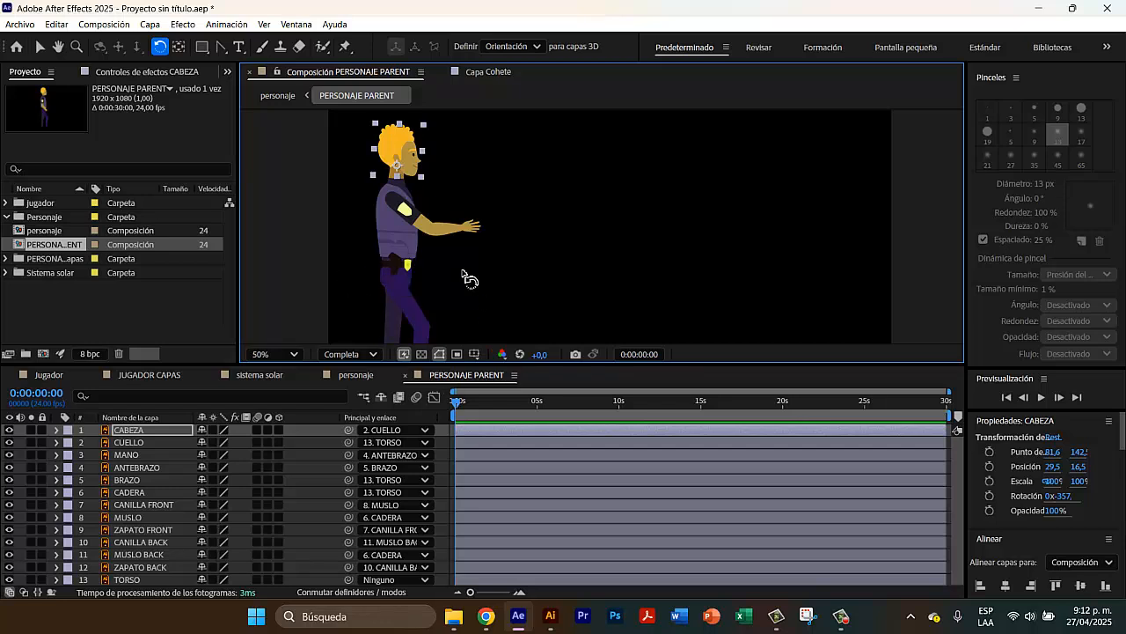
pyautogui.press('h')
pyautogui.moveTo(456, 265)
pyautogui.mouseDown()
pyautogui.moveTo(444, 229)
pyautogui.moveTo(455, 191)
pyautogui.moveTo(462, 277)
pyautogui.mouseUp()
pyautogui.press('w')
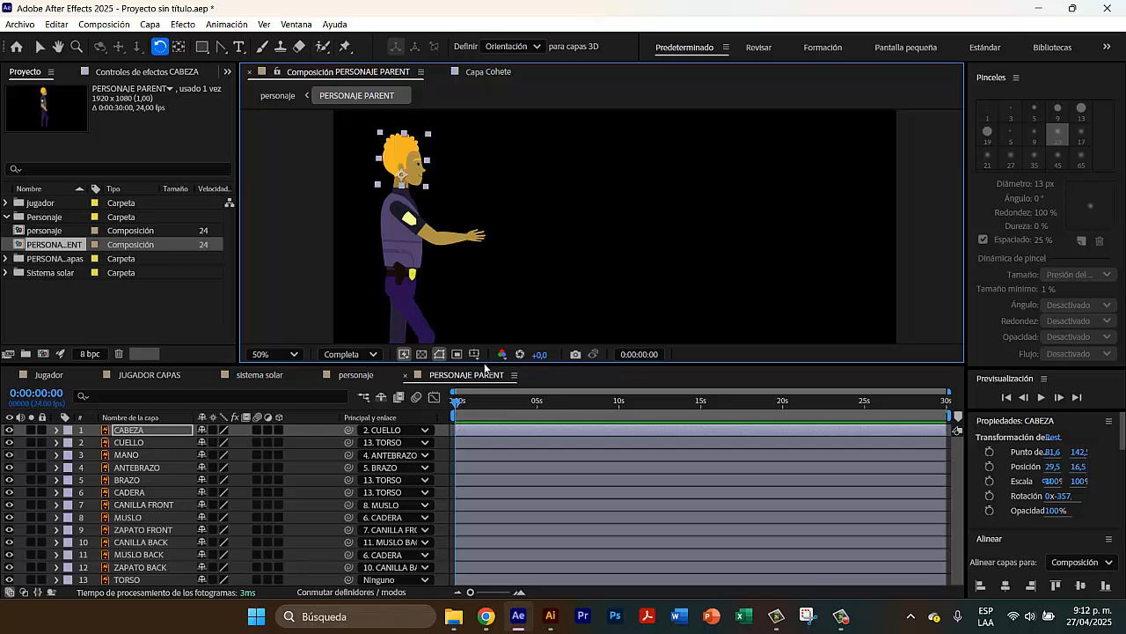
pyautogui.moveTo(487, 364); pyautogui.dragTo(479, 442)
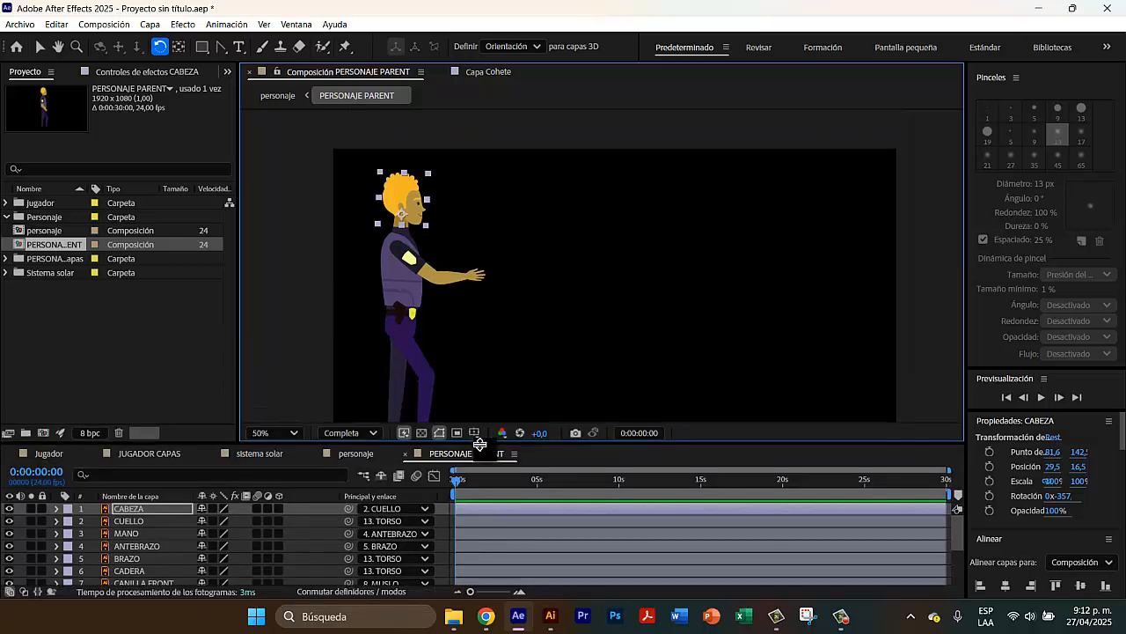
pyautogui.moveTo(474, 296); pyautogui.dragTo(470, 248)
pyautogui.press('w')
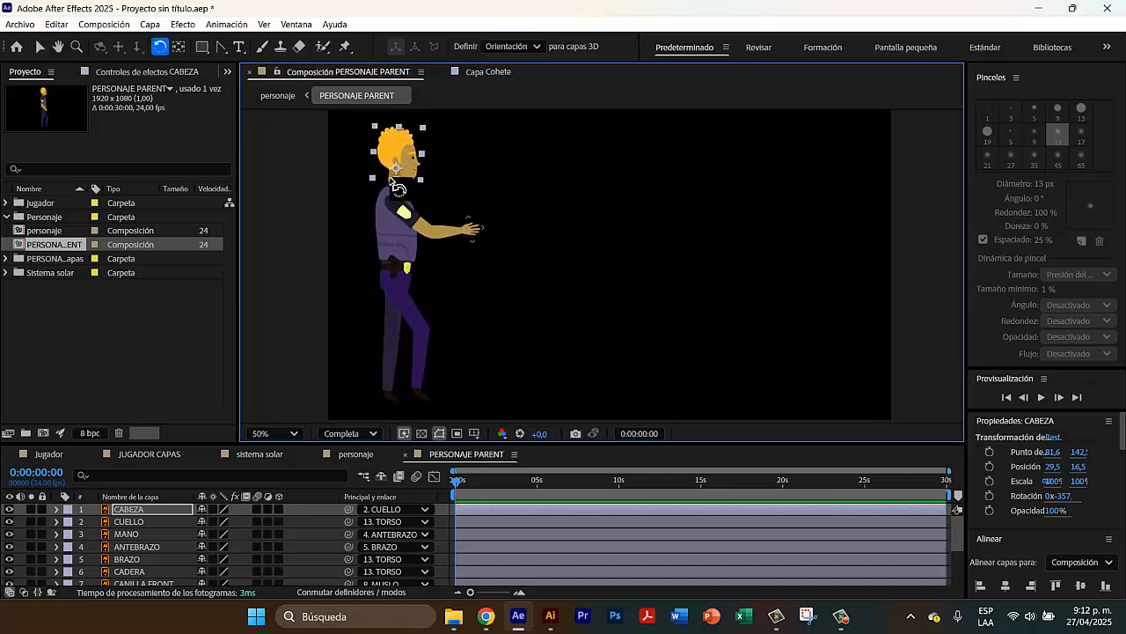
# - Import kfo6_lglq_220301.jpg from the escena-casa-jardin folder and place it in PERSONAJE PARENT as the lowest layer, below TORSO
pyautogui.moveTo(454, 616)
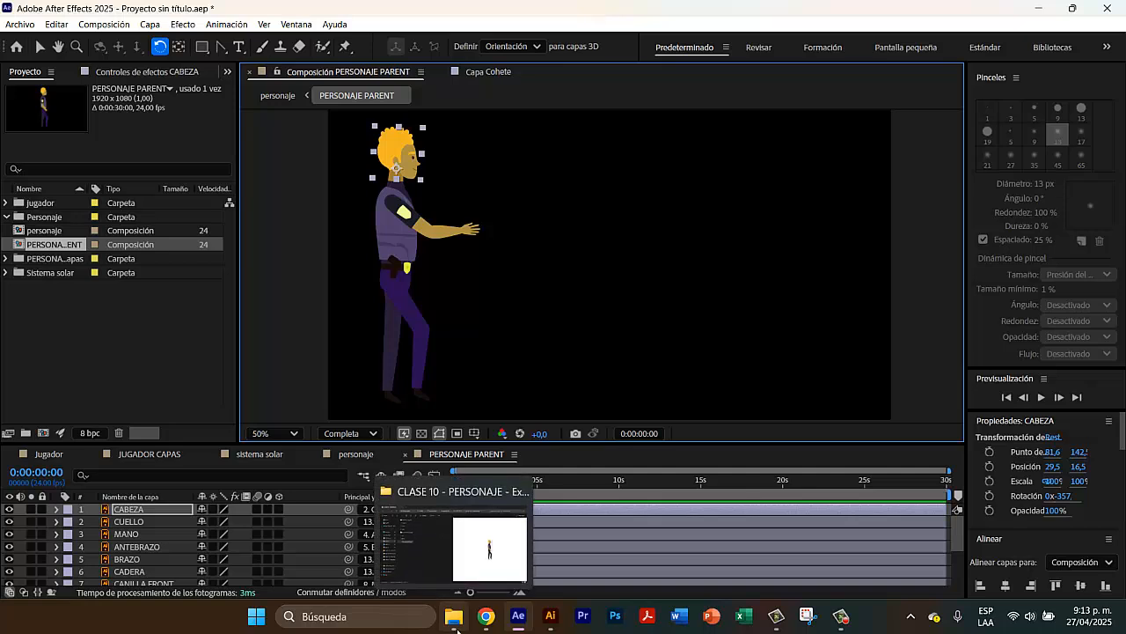
pyautogui.click(458, 536)
pyautogui.doubleClick(219, 114)
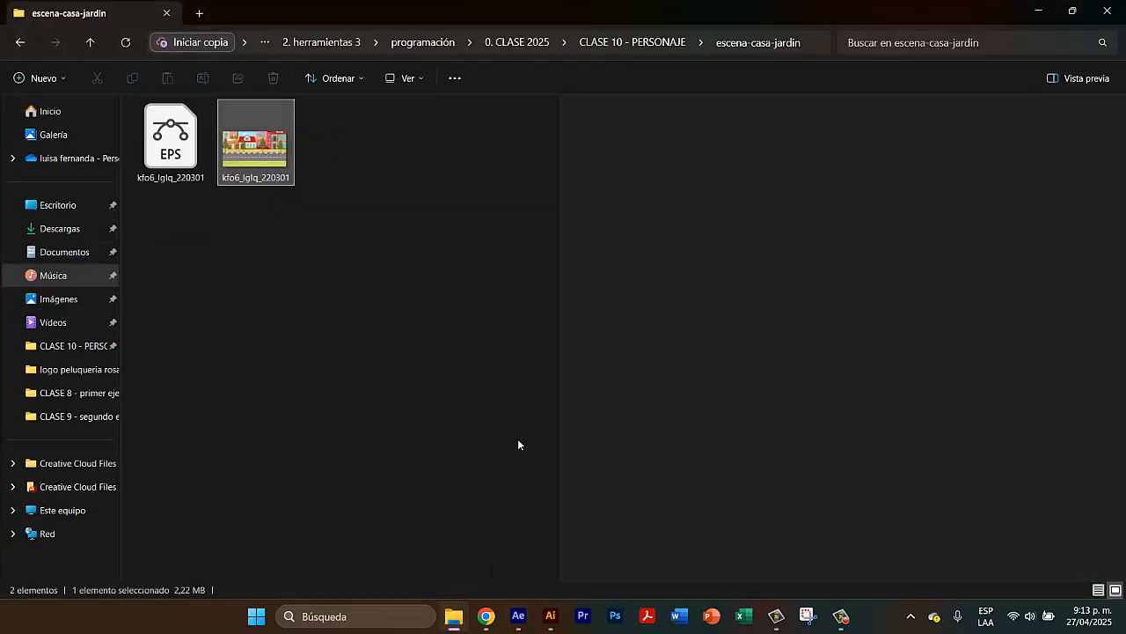
pyautogui.moveTo(302, 180); pyautogui.dragTo(520, 623)
pyautogui.click(1072, 9)
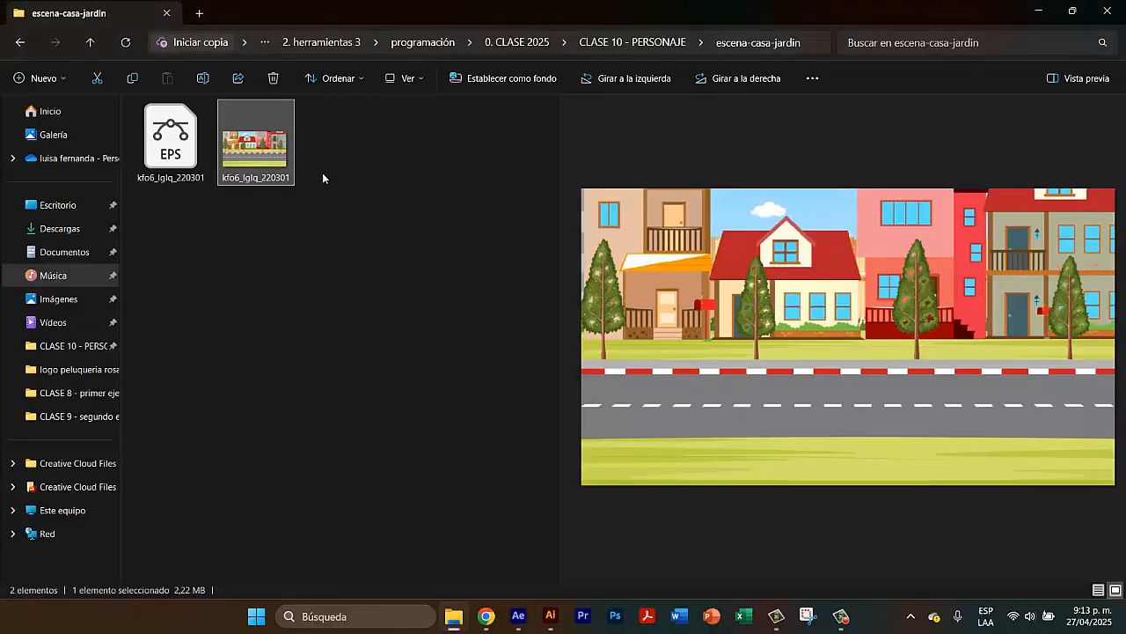
pyautogui.moveTo(226, 156); pyautogui.dragTo(160, 328)
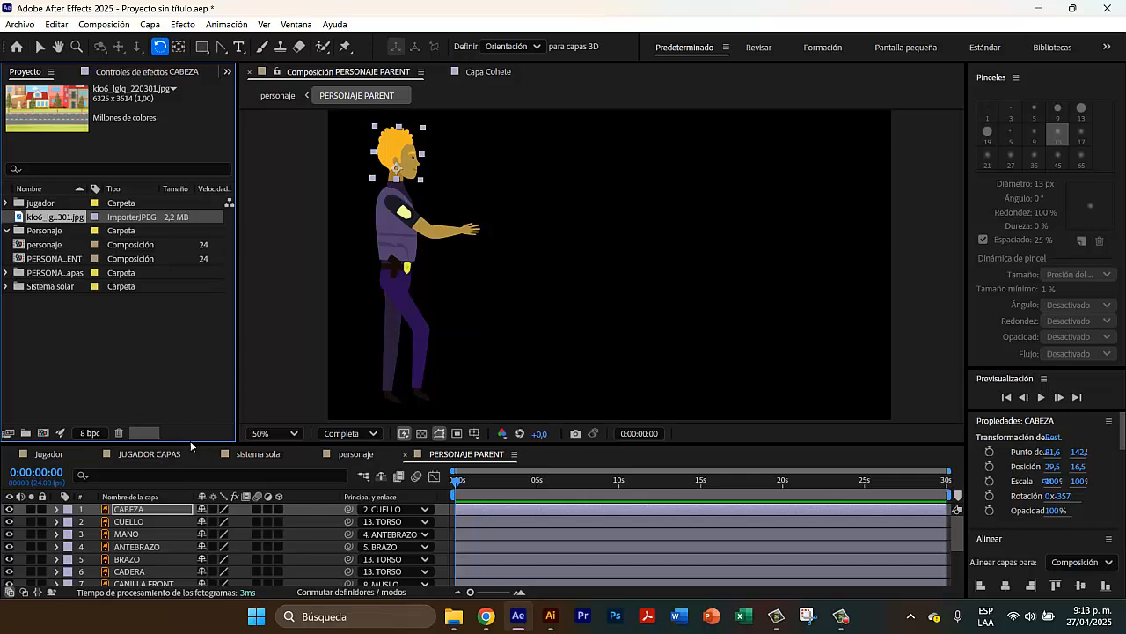
pyautogui.moveTo(190, 440); pyautogui.dragTo(190, 326)
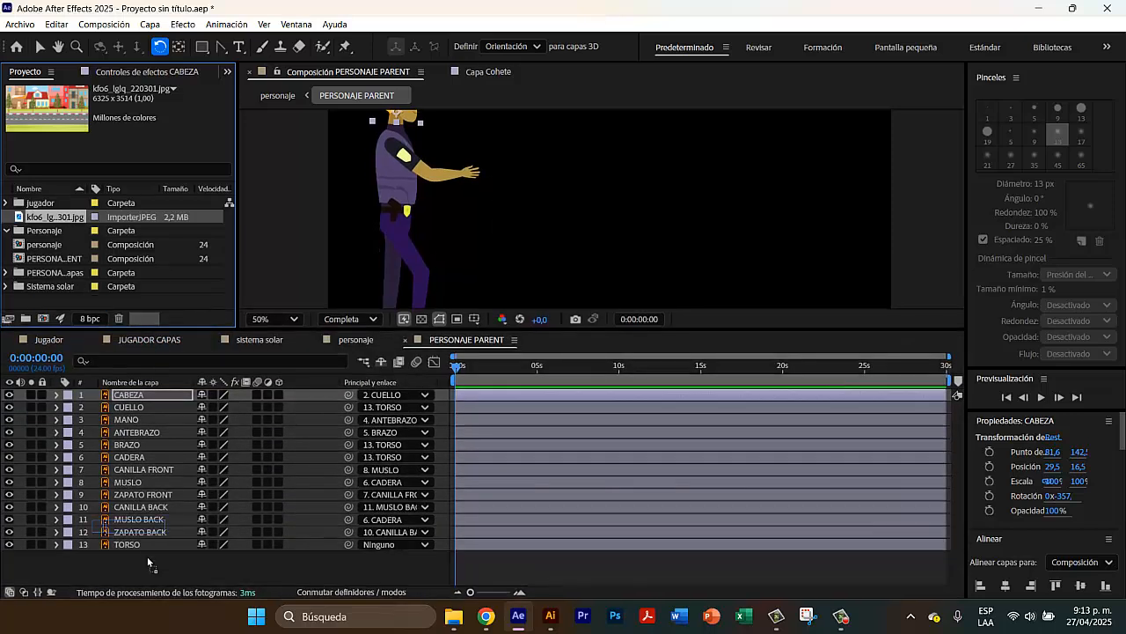
pyautogui.moveTo(147, 556); pyautogui.dragTo(148, 572)
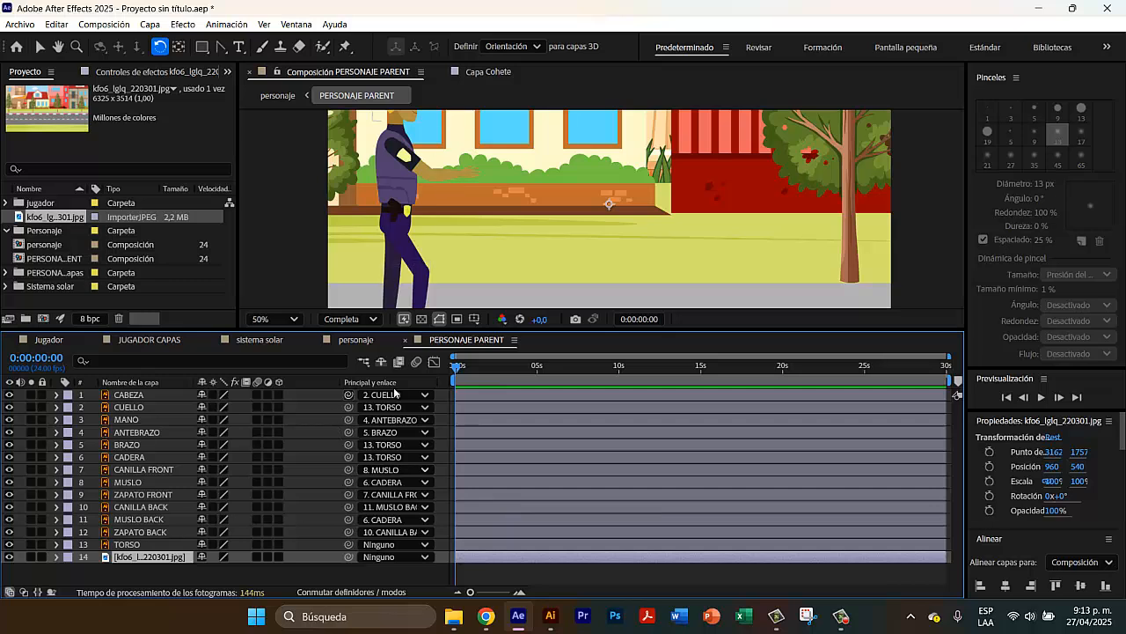
# - Scale the street background image down proportionally to about 67% and shift it down to position 960, 620
pyautogui.click(274, 319)
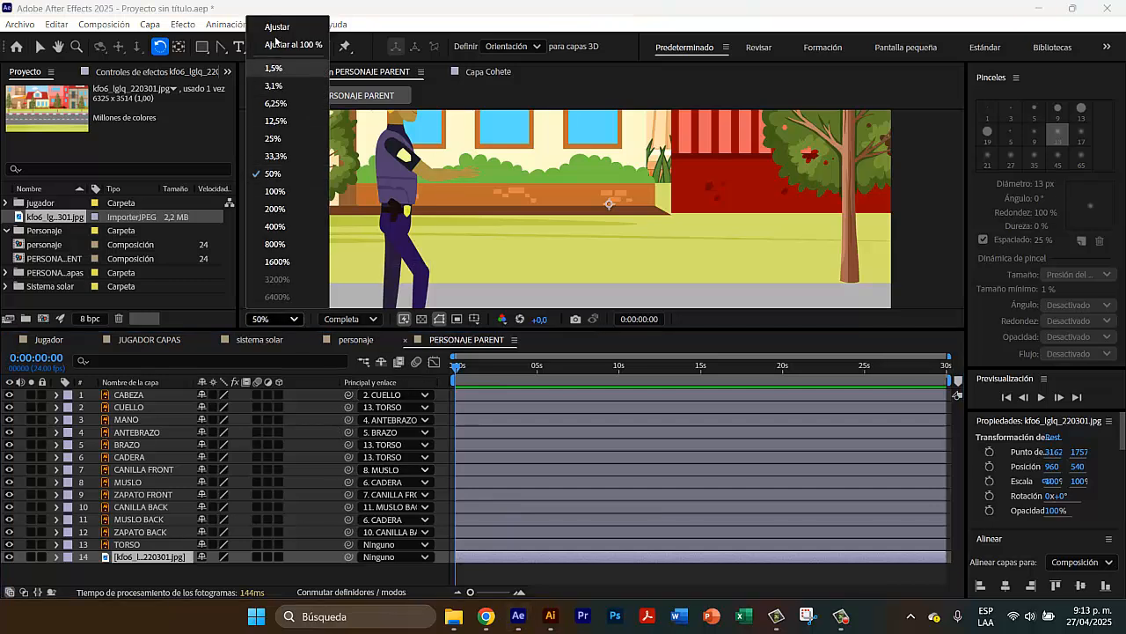
pyautogui.click(277, 27)
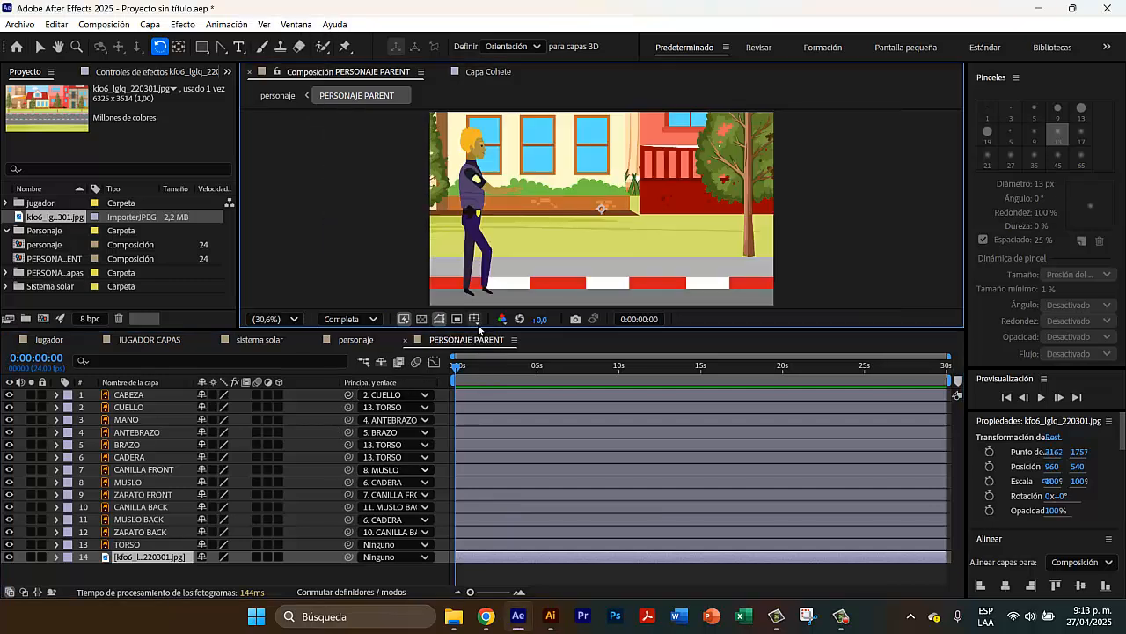
pyautogui.moveTo(479, 327); pyautogui.dragTo(465, 425)
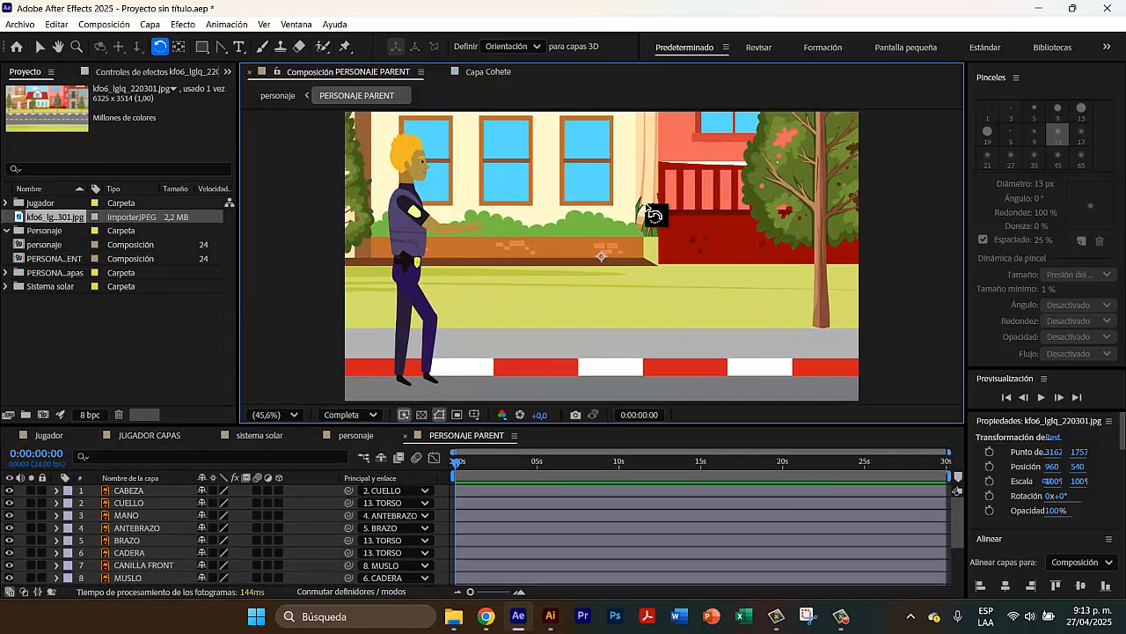
pyautogui.click(265, 417)
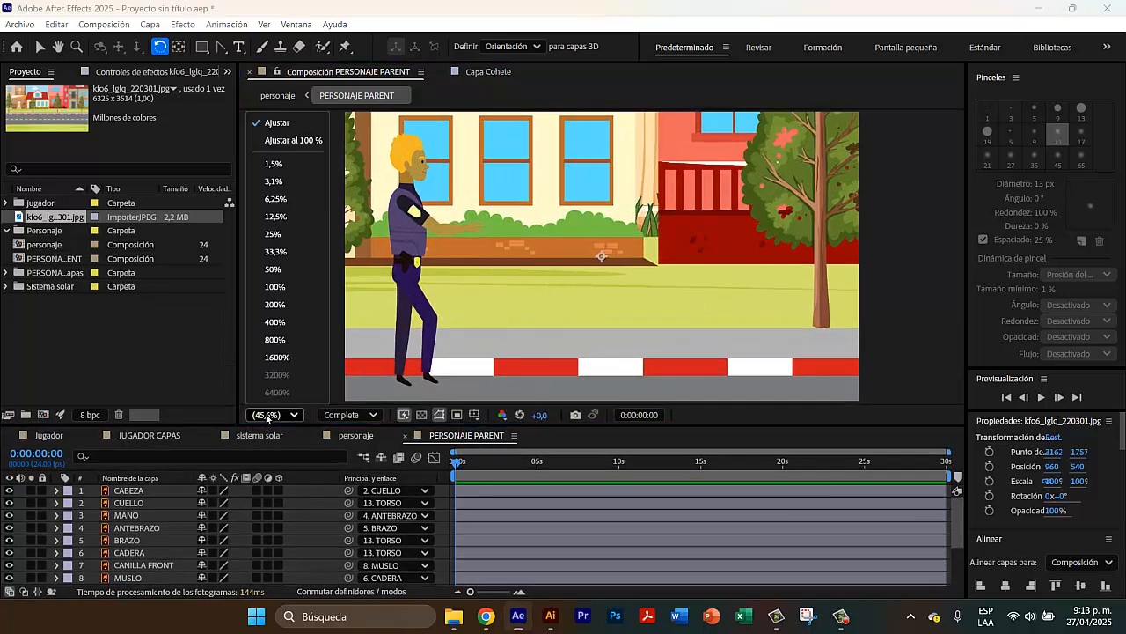
pyautogui.click(288, 217)
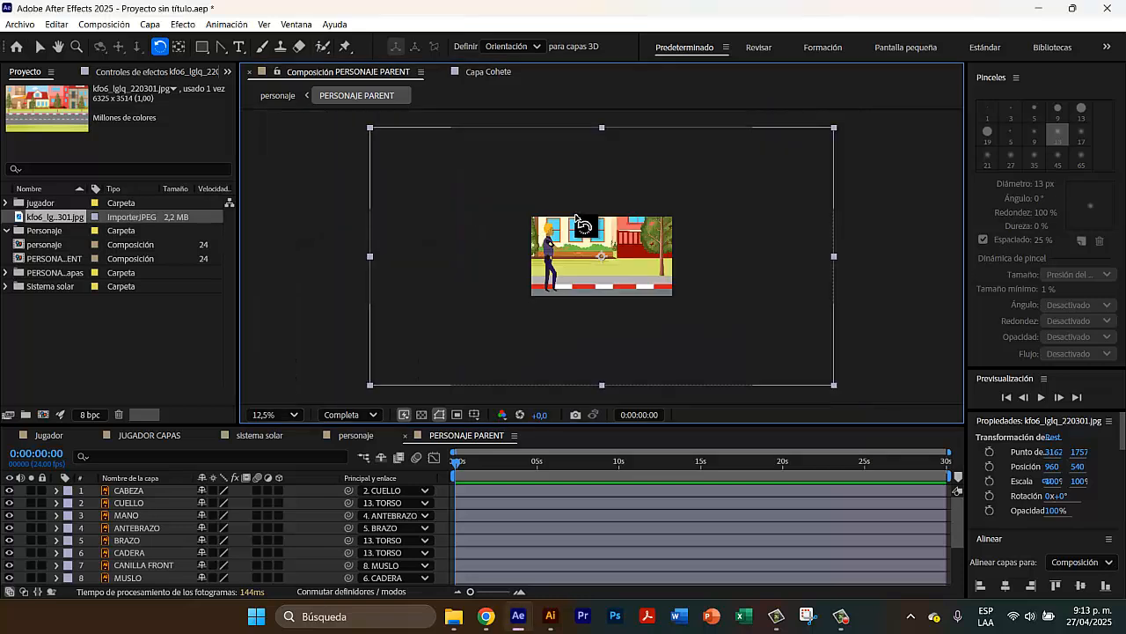
pyautogui.click(40, 46)
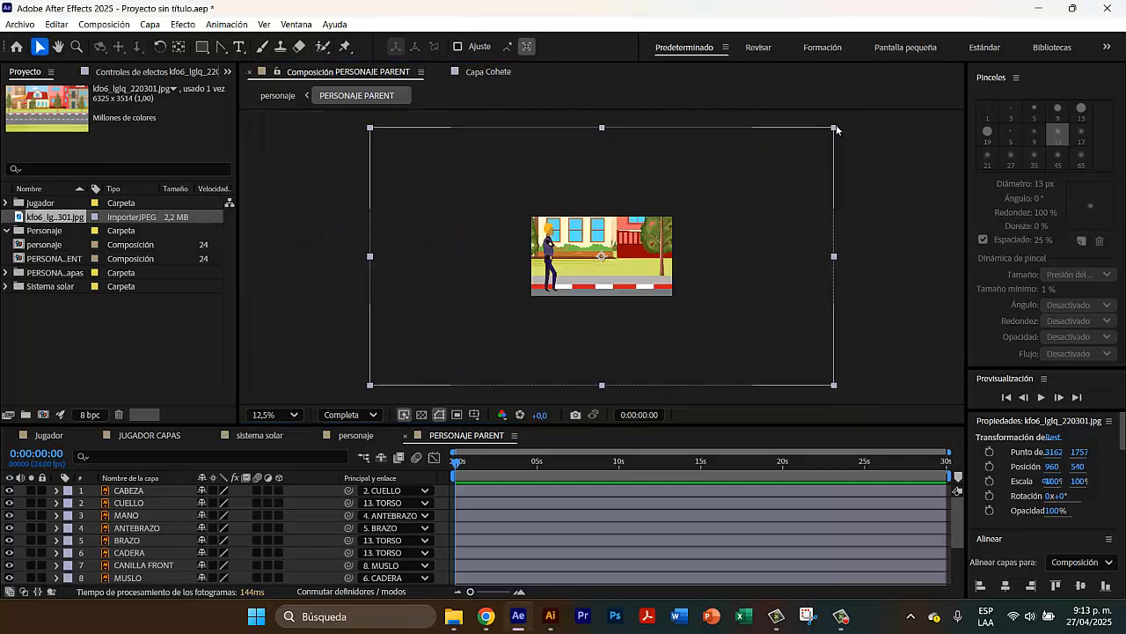
pyautogui.moveTo(834, 128); pyautogui.dragTo(761, 193)
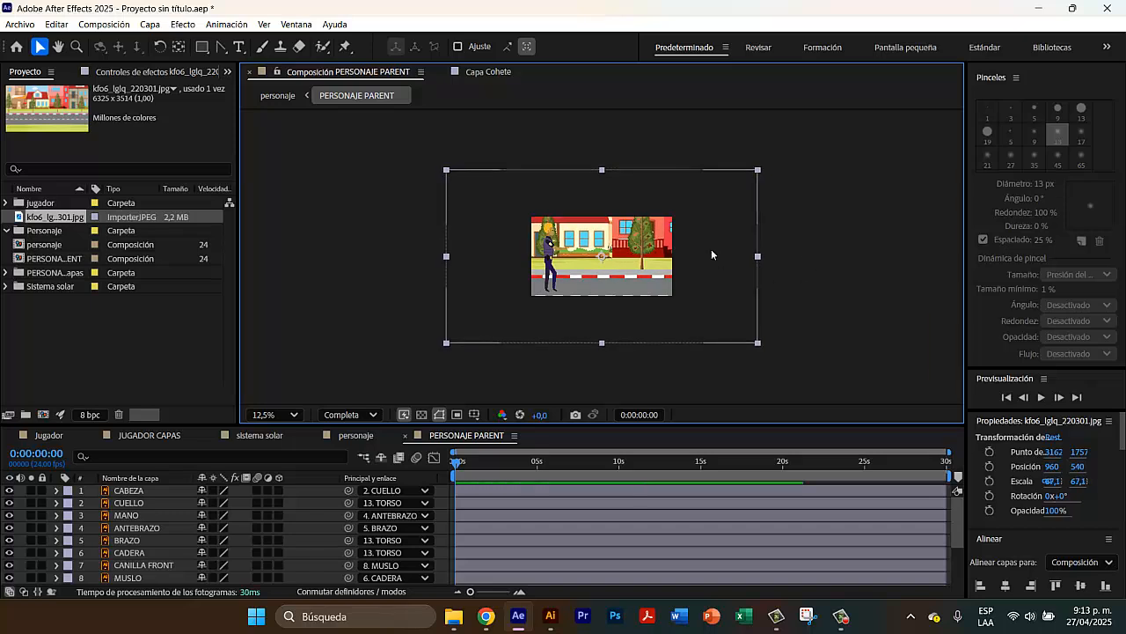
pyautogui.hotkey('shift', 'Down')
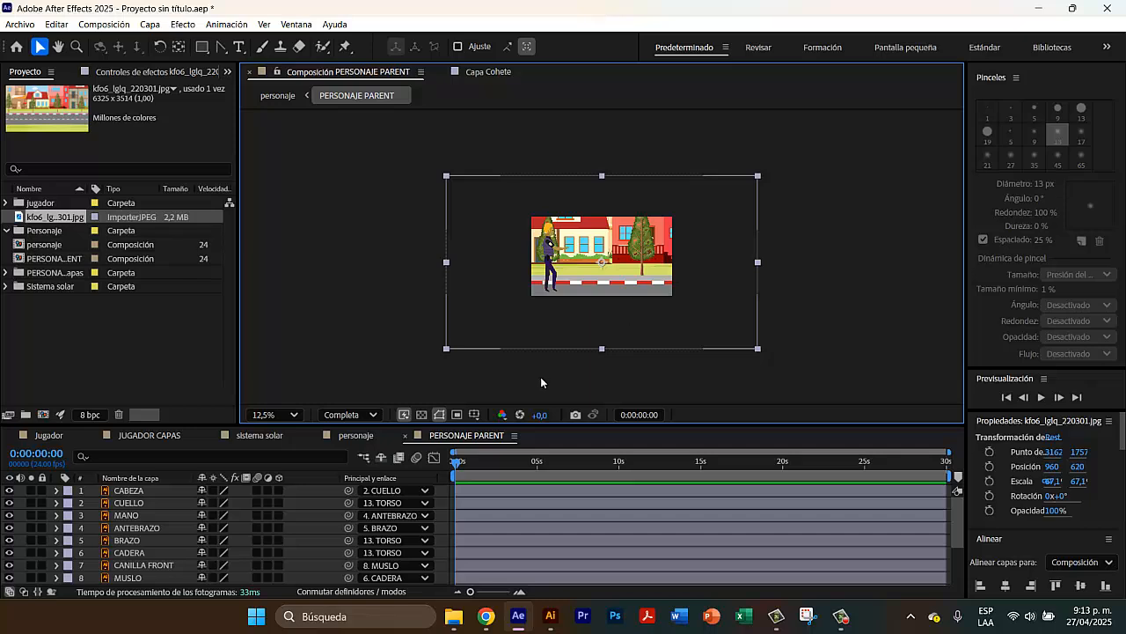
# - Shift the whole character slightly further left by its TORSO layer, to a position of about 180, 404
pyautogui.press('.')
pyautogui.press('.')
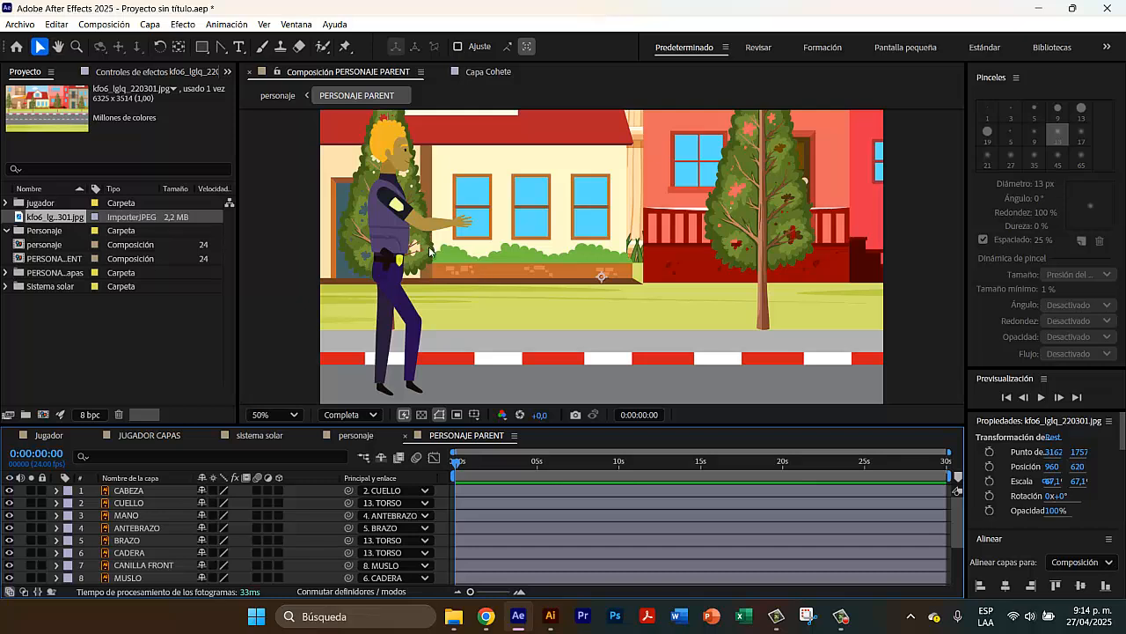
pyautogui.click(387, 228)
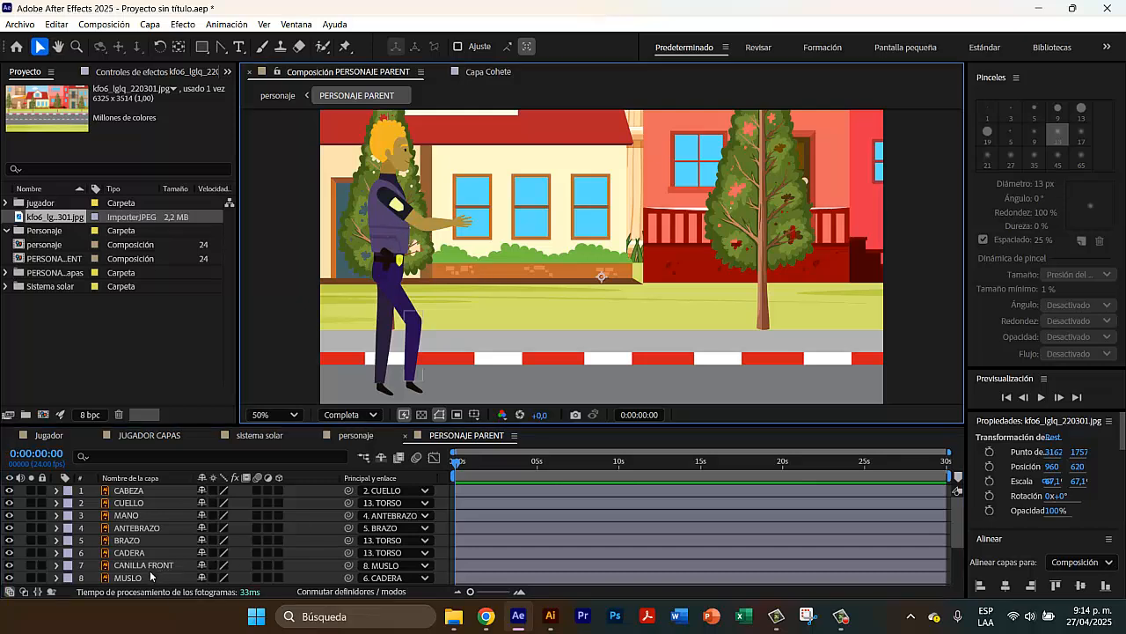
pyautogui.scroll(-3, 150, 577)
pyautogui.click(126, 566)
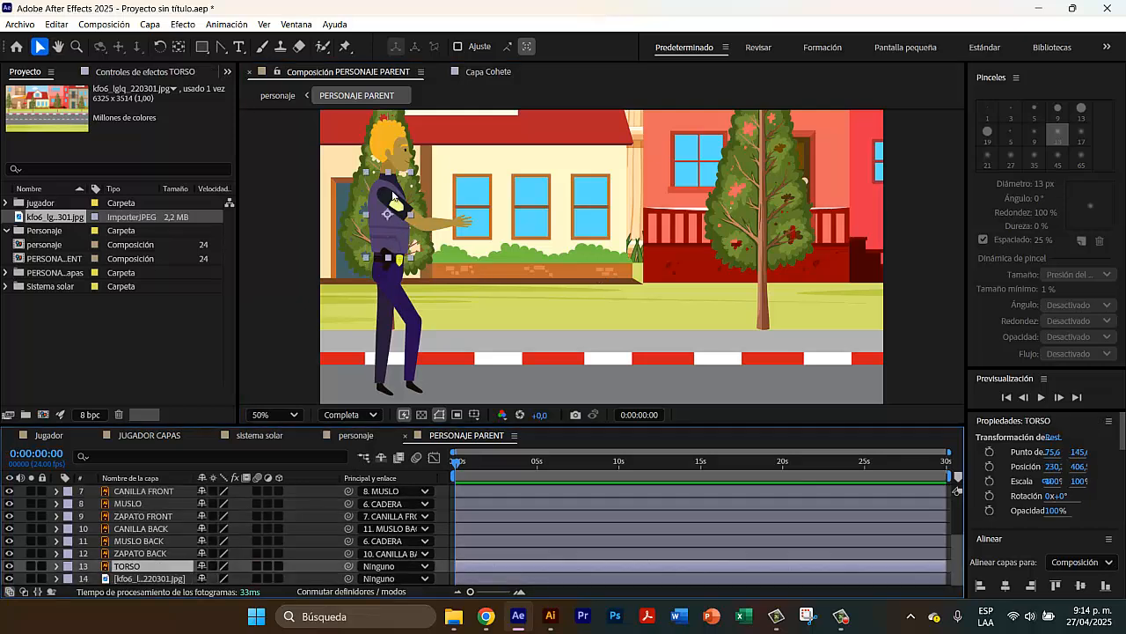
pyautogui.moveTo(396, 220)
pyautogui.mouseDown()
pyautogui.moveTo(390, 230)
pyautogui.moveTo(377, 218)
pyautogui.moveTo(387, 214)
pyautogui.mouseUp()
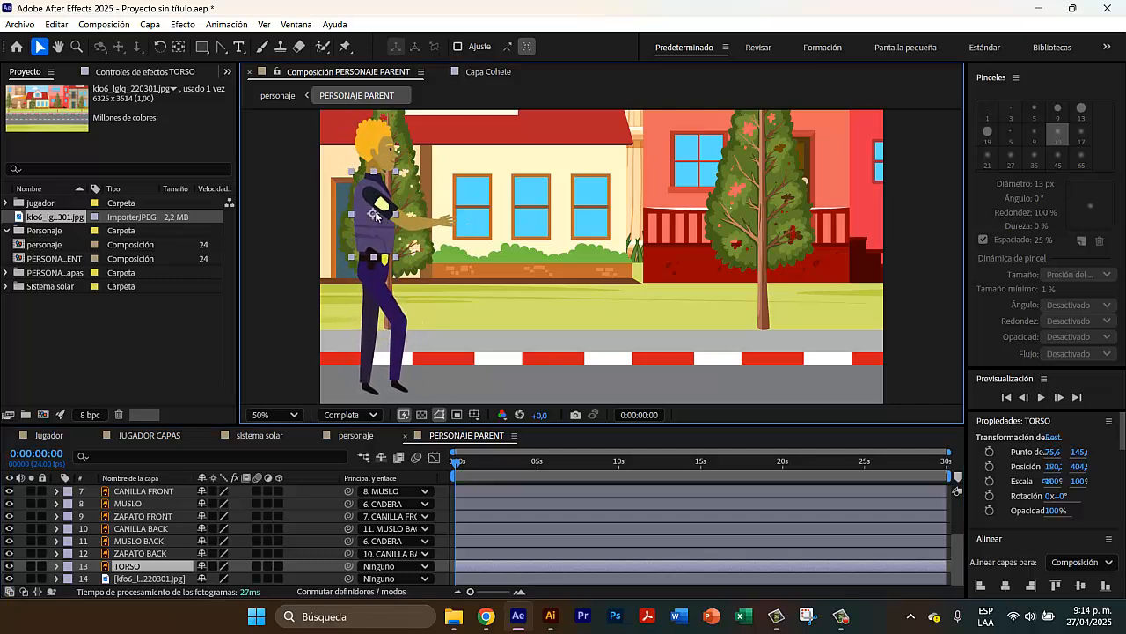
# - Rotate the back leg at frame 0, with MUSLO BACK at about -7.5° and CANILLA BACK at about 11°
pyautogui.click(159, 46)
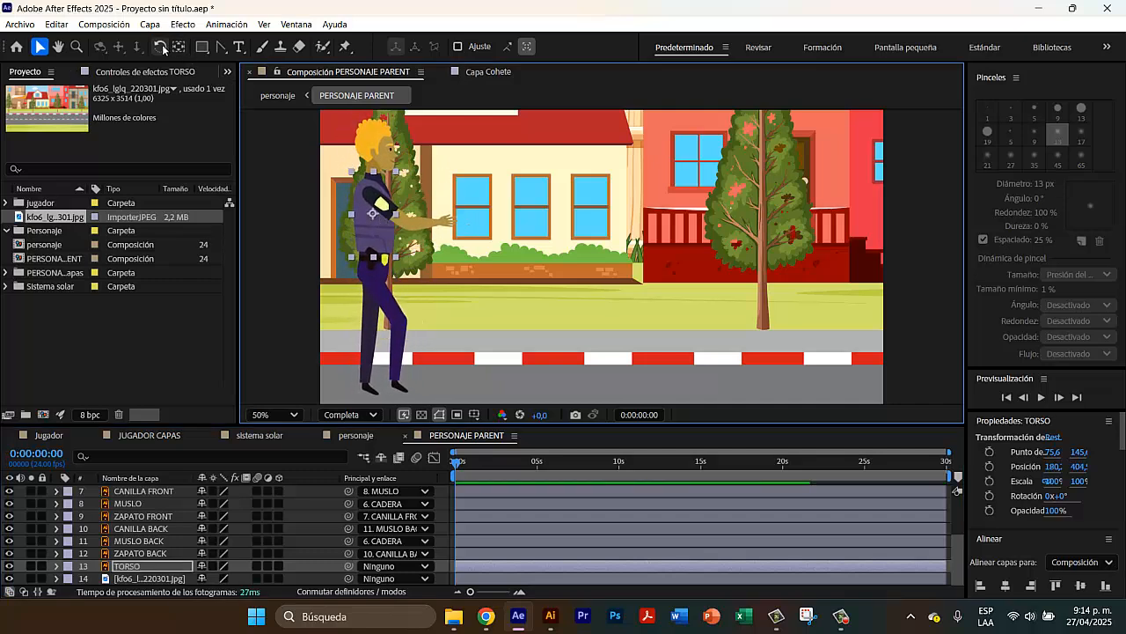
pyautogui.moveTo(372, 395); pyautogui.dragTo(387, 384)
pyautogui.click(370, 314)
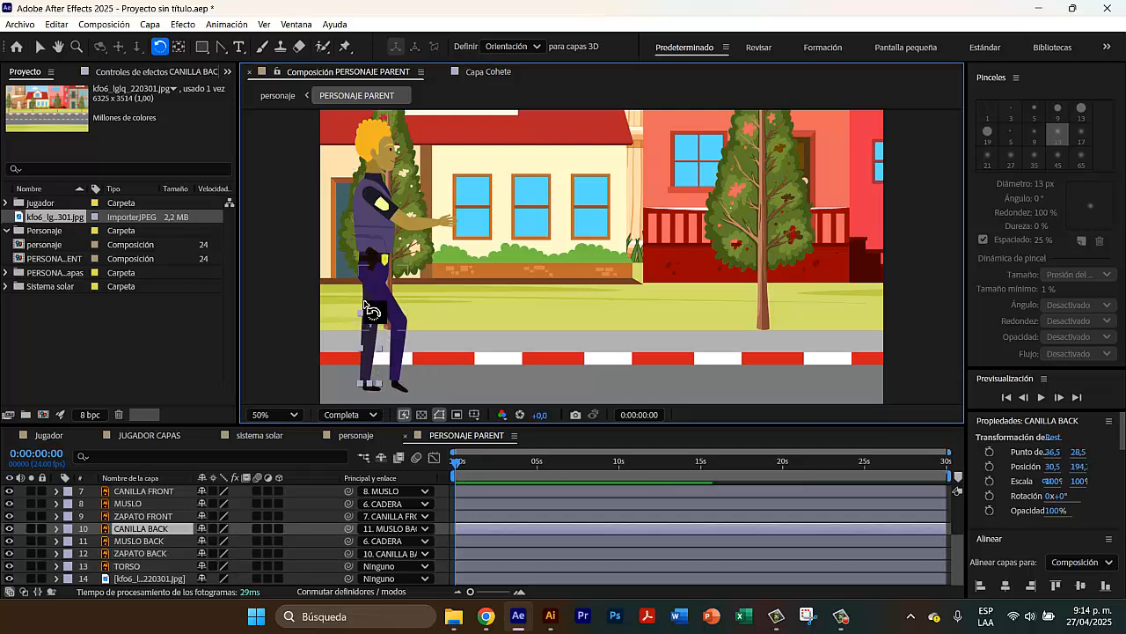
pyautogui.click(371, 313)
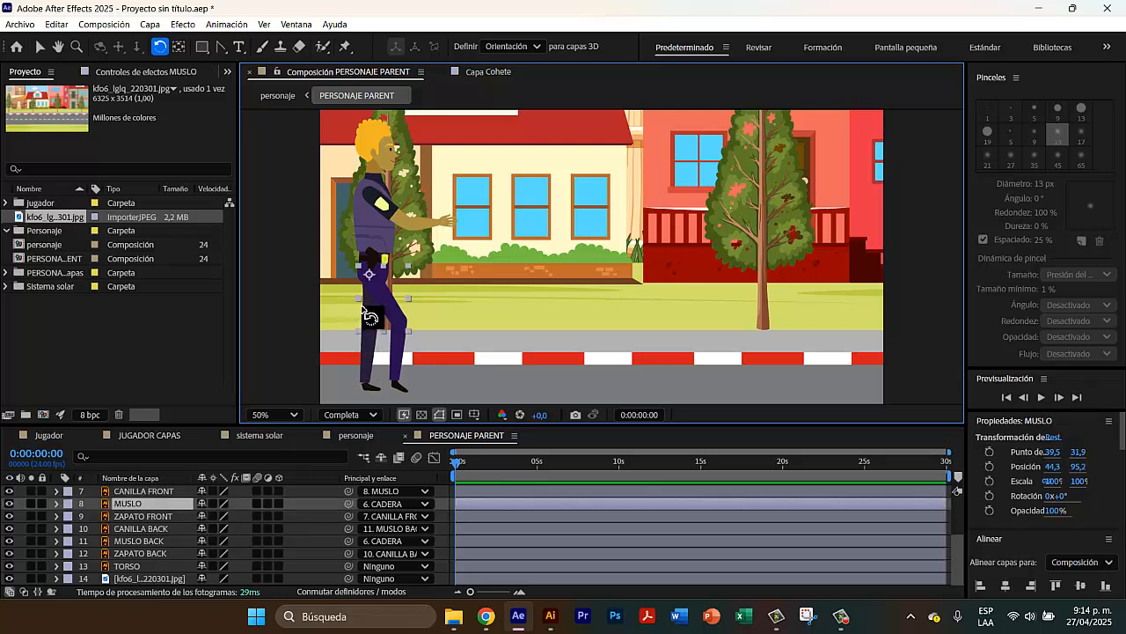
pyautogui.click(145, 565)
pyautogui.click(143, 540)
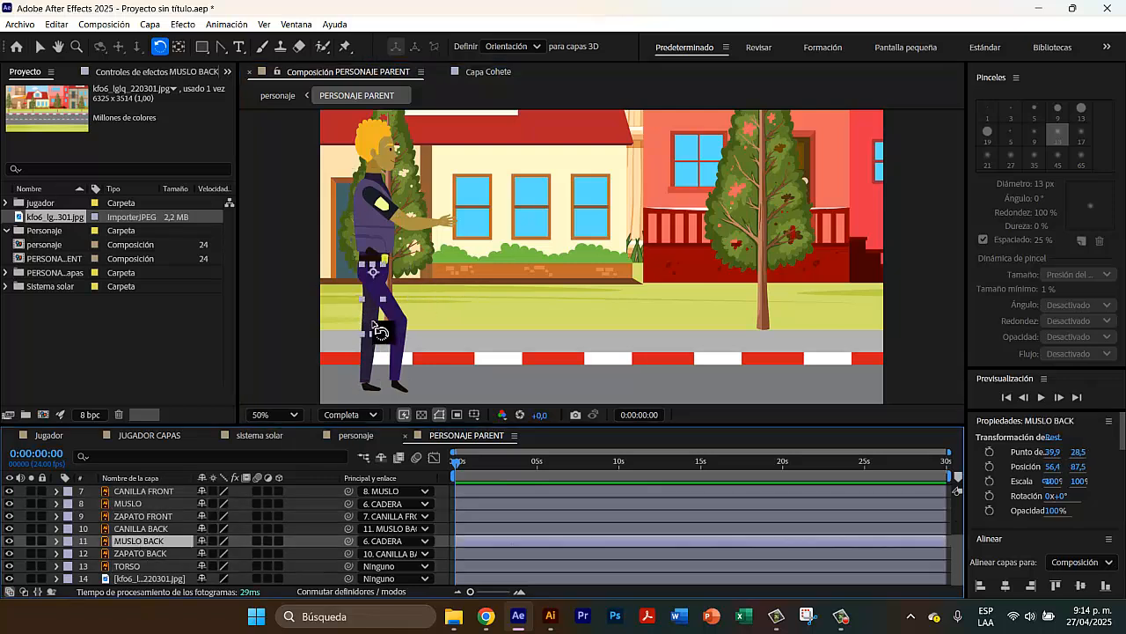
pyautogui.click(384, 327)
pyautogui.click(379, 370)
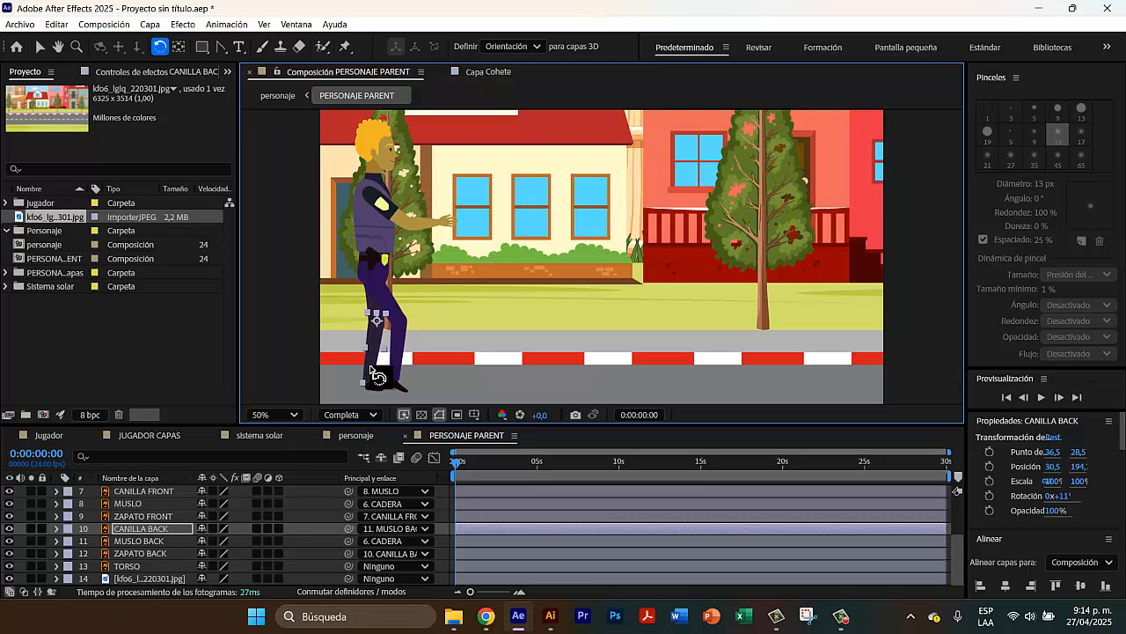
# - Straighten the front leg by rotating MUSLO back under the hip and CANILLA FRONT to about -29°
pyautogui.click(390, 308)
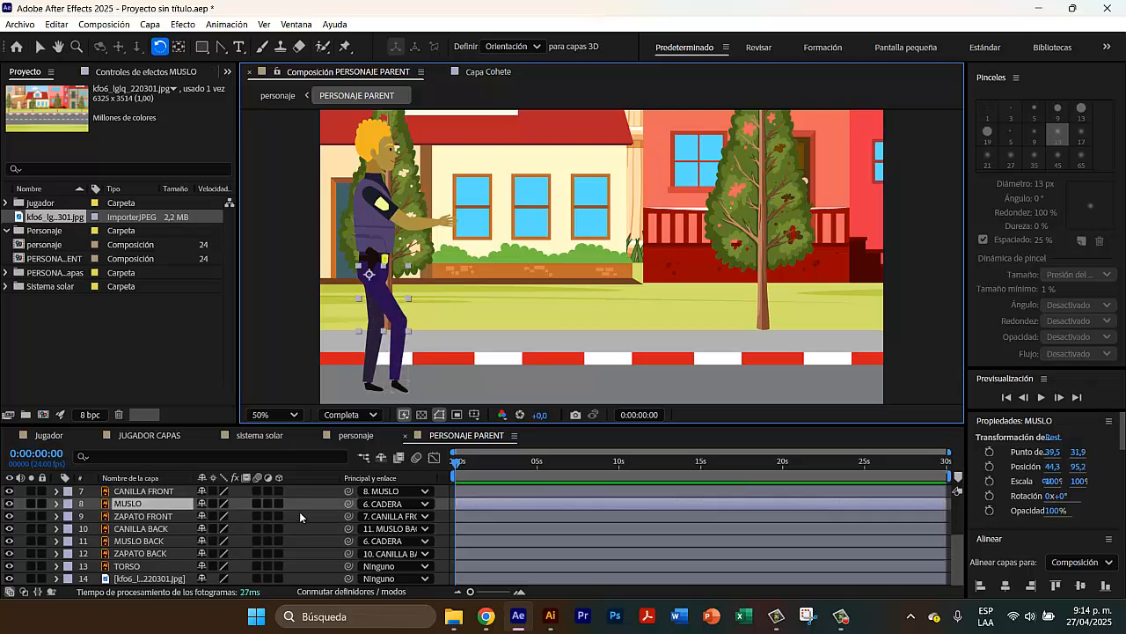
pyautogui.moveTo(390, 324); pyautogui.dragTo(373, 376)
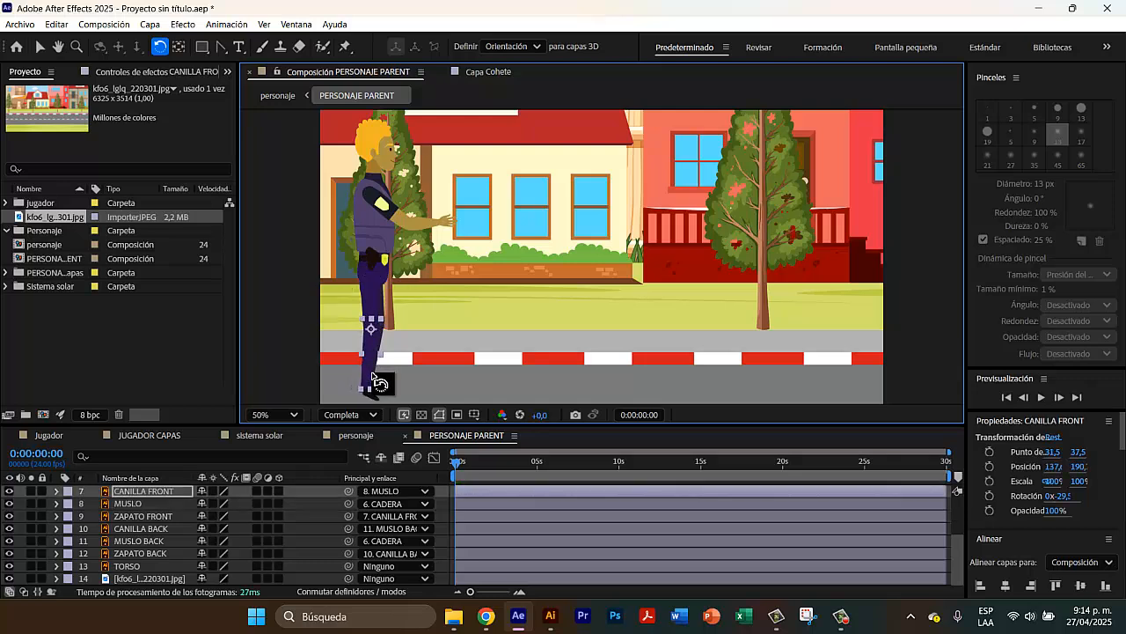
pyautogui.click(373, 405)
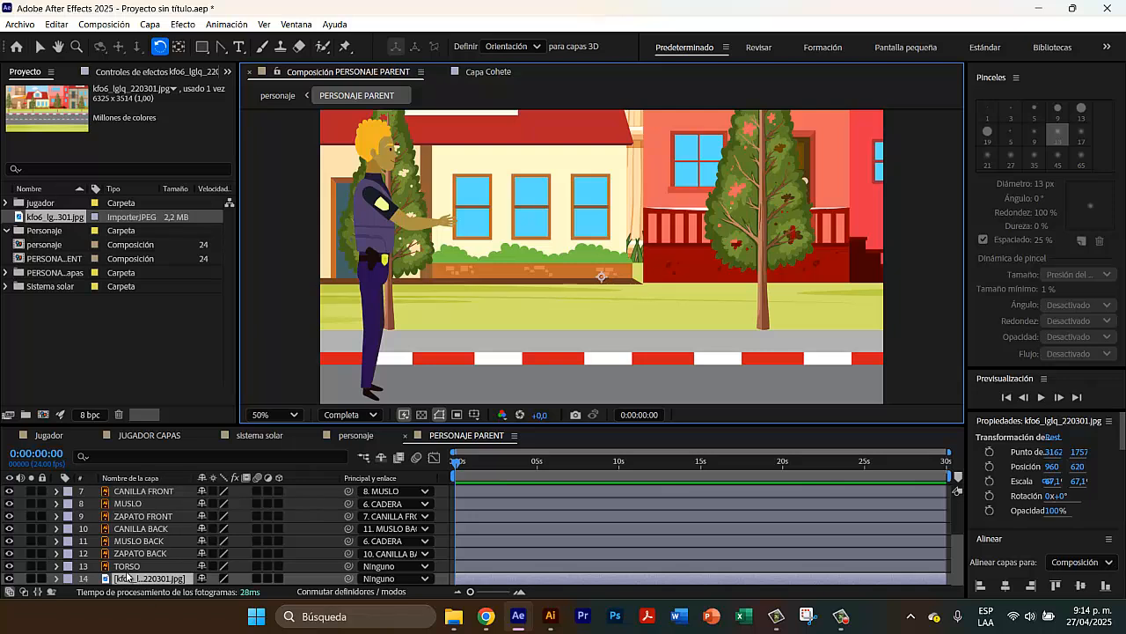
# - Rotate MUSLO BACK to about -15° and level the shoes, ZAPATO BACK to about -7.6° and ZAPATO FRONT to about -4.1°
pyautogui.click(136, 540)
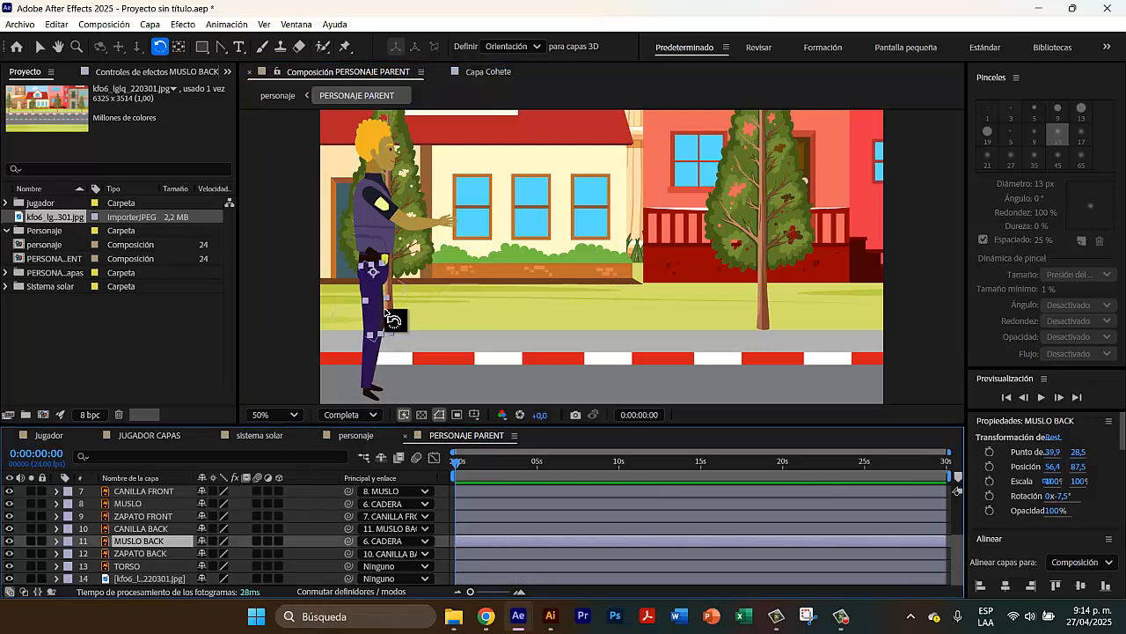
pyautogui.moveTo(385, 312); pyautogui.dragTo(390, 314)
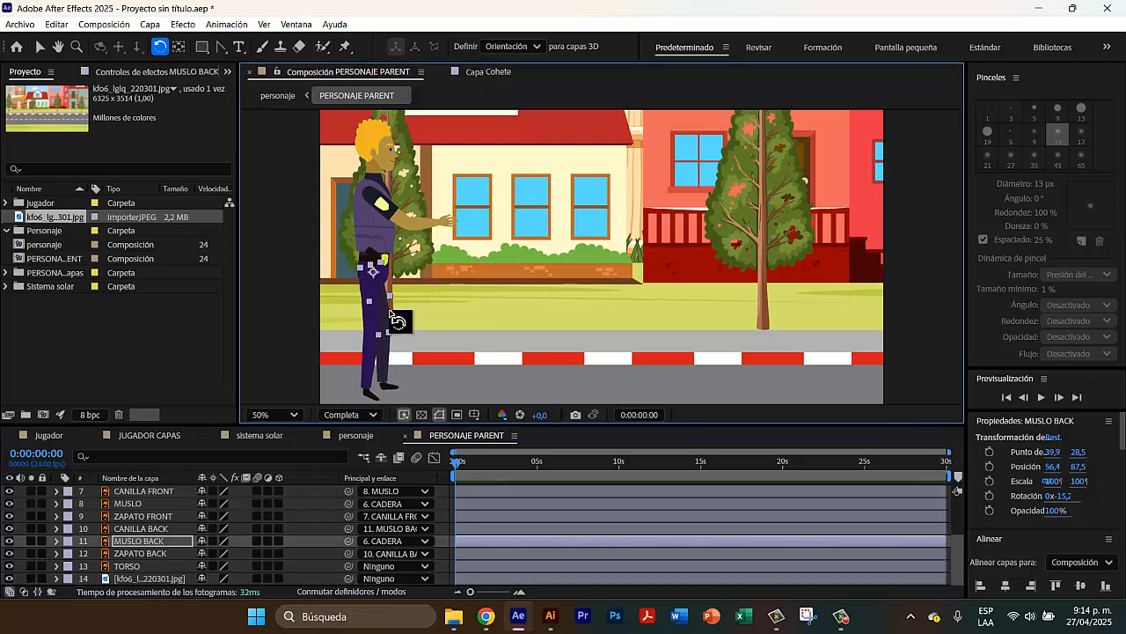
pyautogui.click(398, 389)
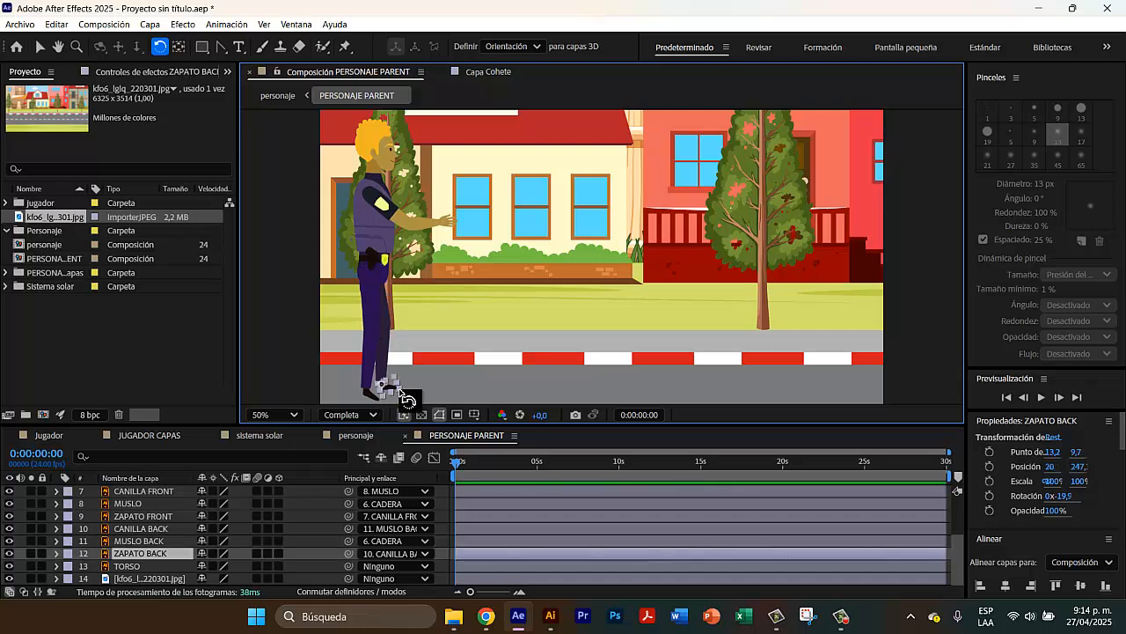
pyautogui.moveTo(396, 387); pyautogui.dragTo(382, 403)
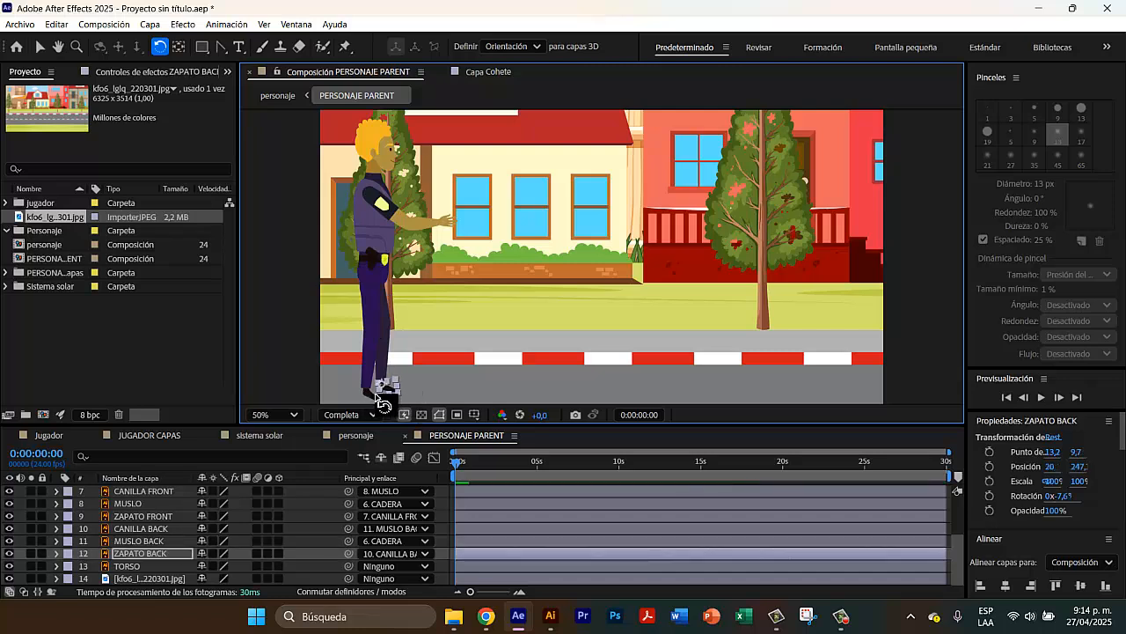
pyautogui.click(374, 394)
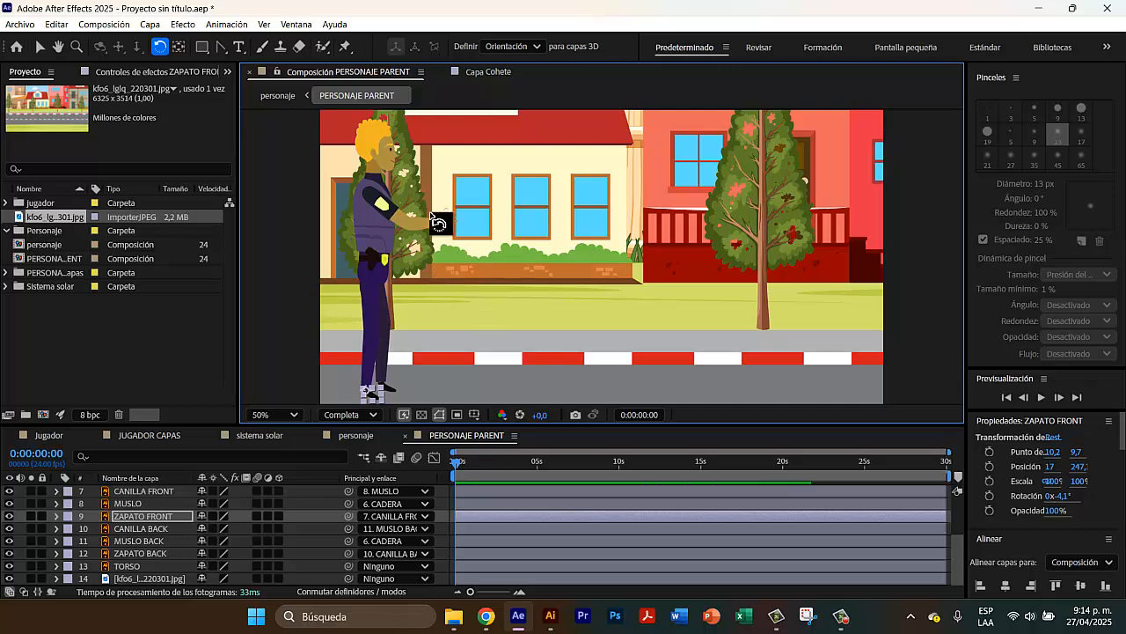
# - Lower the arm alongside the torso by rotating BRAZO, and bend ANTEBRAZO to about 17.7°
pyautogui.moveTo(410, 227); pyautogui.dragTo(387, 257)
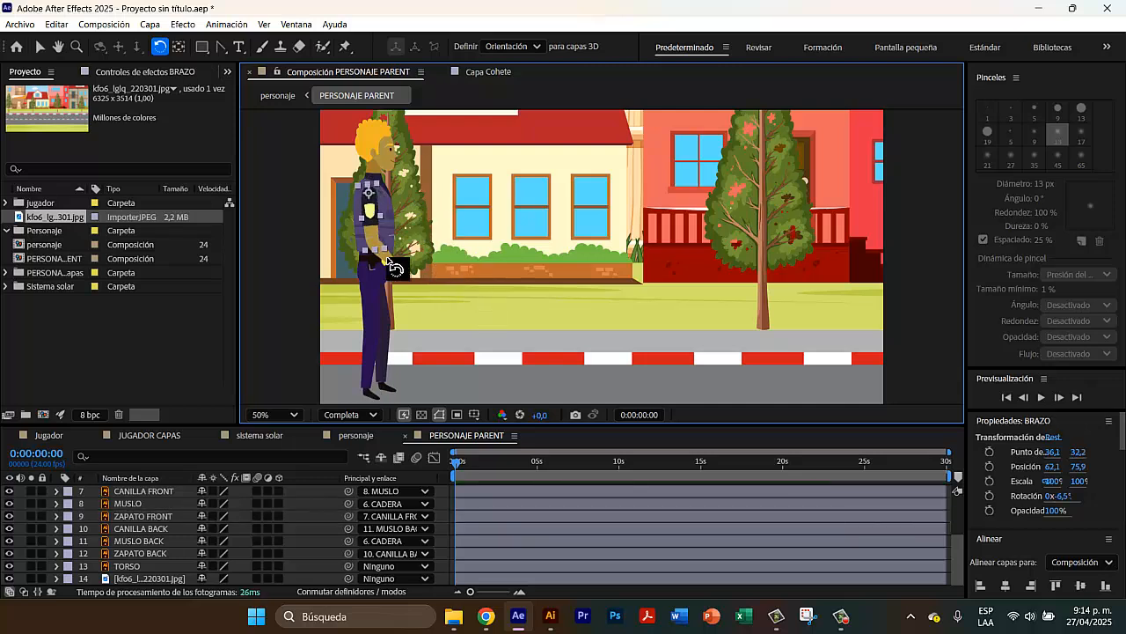
pyautogui.click(388, 263)
pyautogui.moveTo(388, 265); pyautogui.dragTo(383, 265)
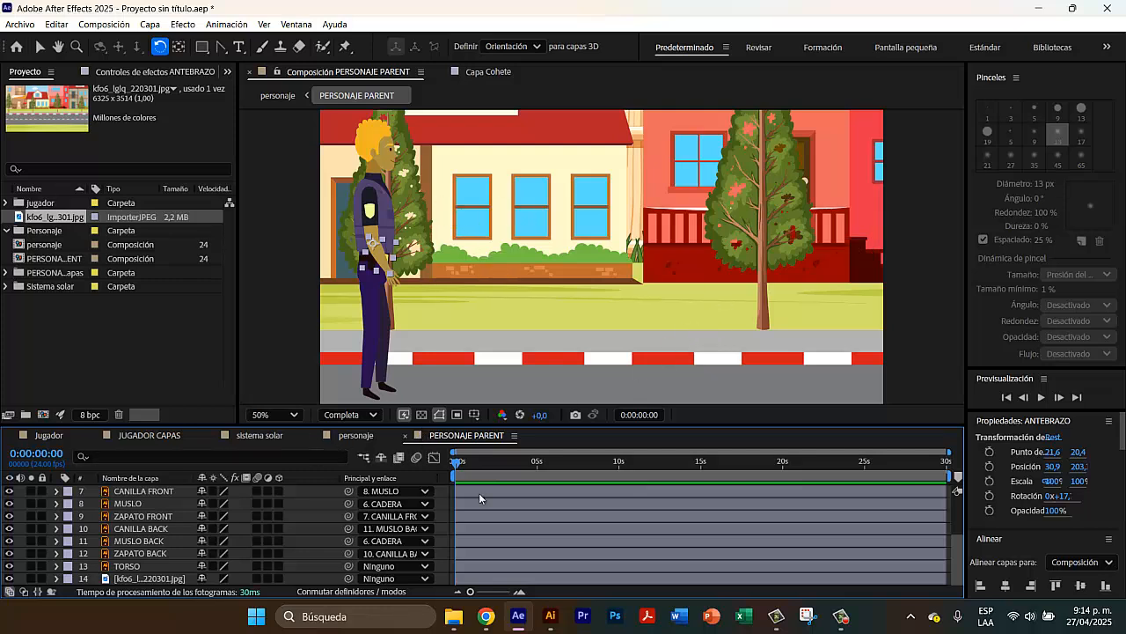
pyautogui.moveTo(456, 466); pyautogui.dragTo(334, 470)
pyautogui.click(149, 568)
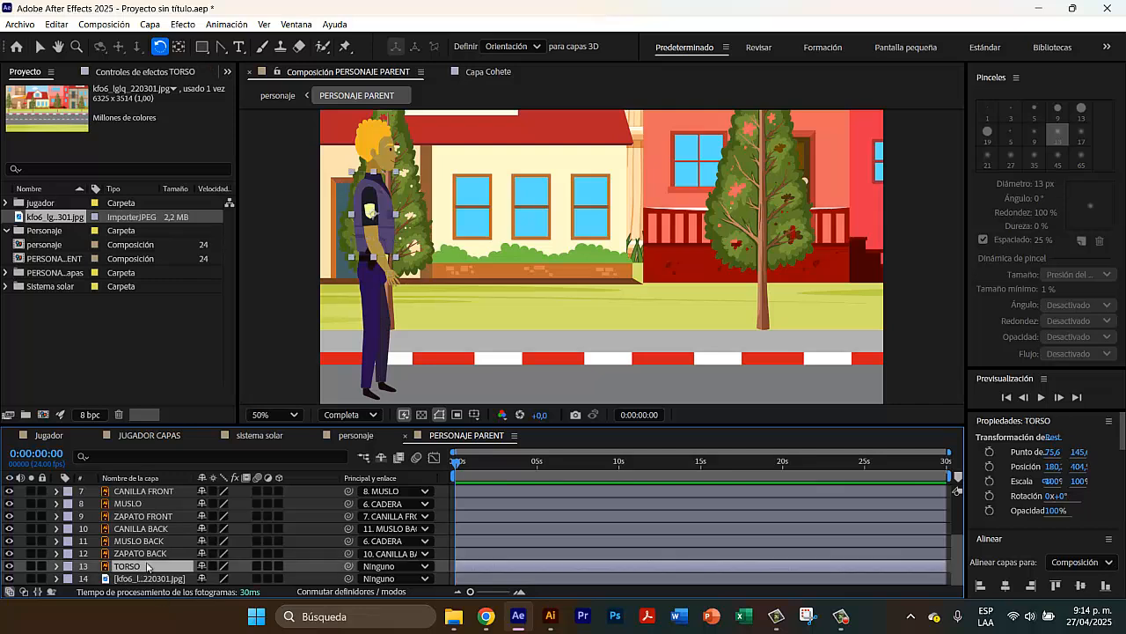
pyautogui.scroll(3, 139, 532)
pyautogui.hotkey('ctrl', 'a')
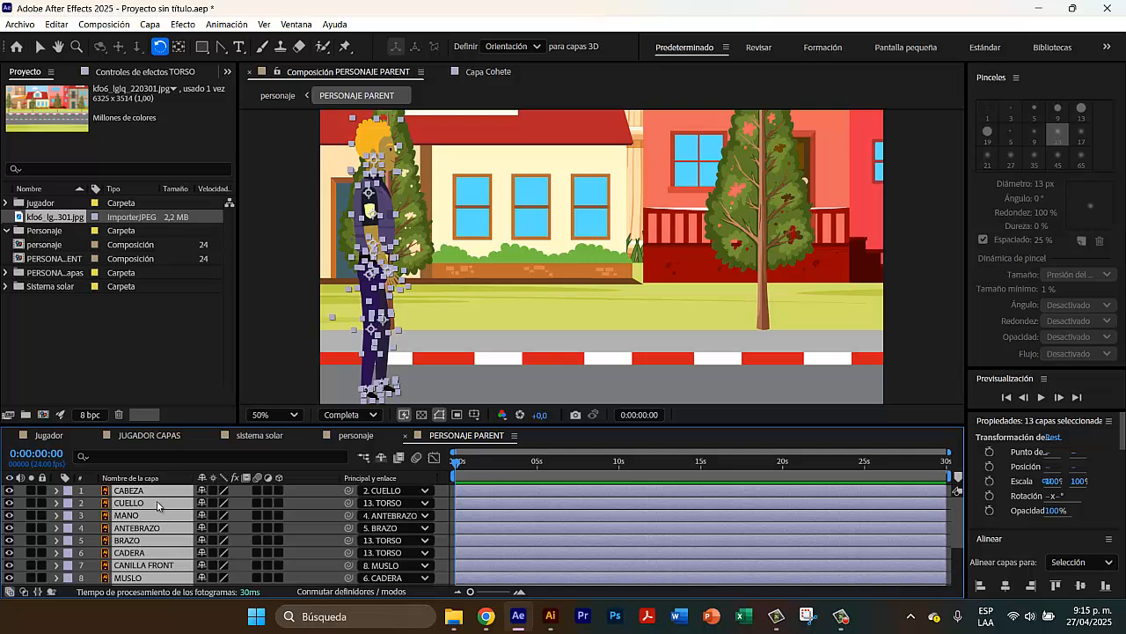
pyautogui.click(176, 438)
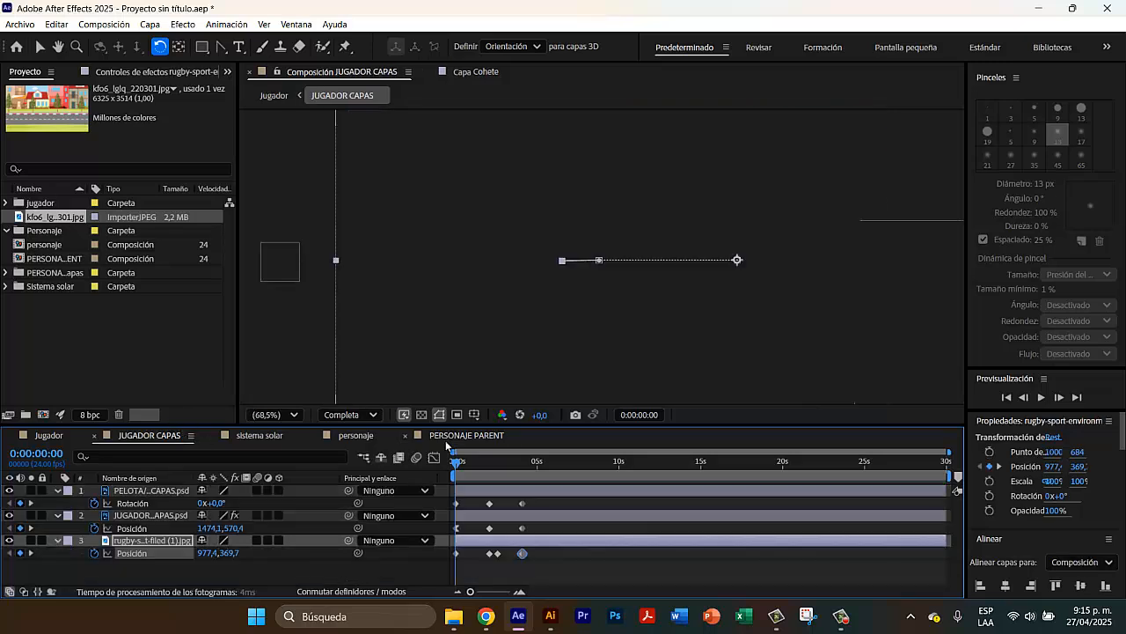
pyautogui.click(449, 436)
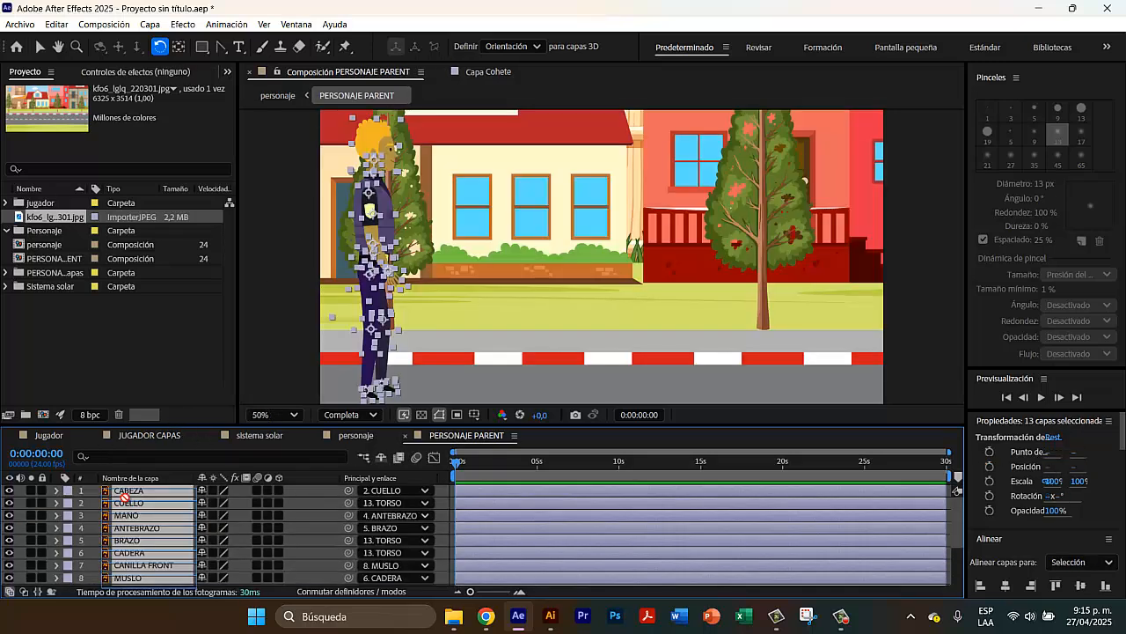
pyautogui.moveTo(124, 498); pyautogui.dragTo(126, 502)
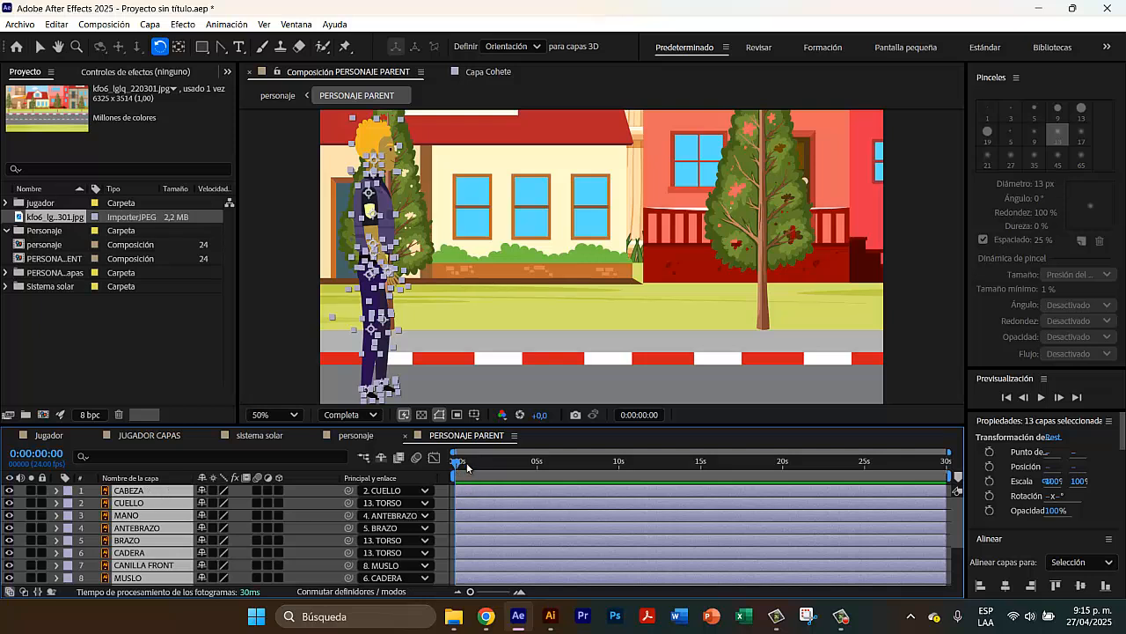
pyautogui.moveTo(466, 464)
pyautogui.mouseDown()
pyautogui.moveTo(588, 462)
pyautogui.moveTo(449, 467)
pyautogui.mouseUp()
pyautogui.click(39, 47)
pyautogui.click(216, 274)
pyautogui.click(202, 333)
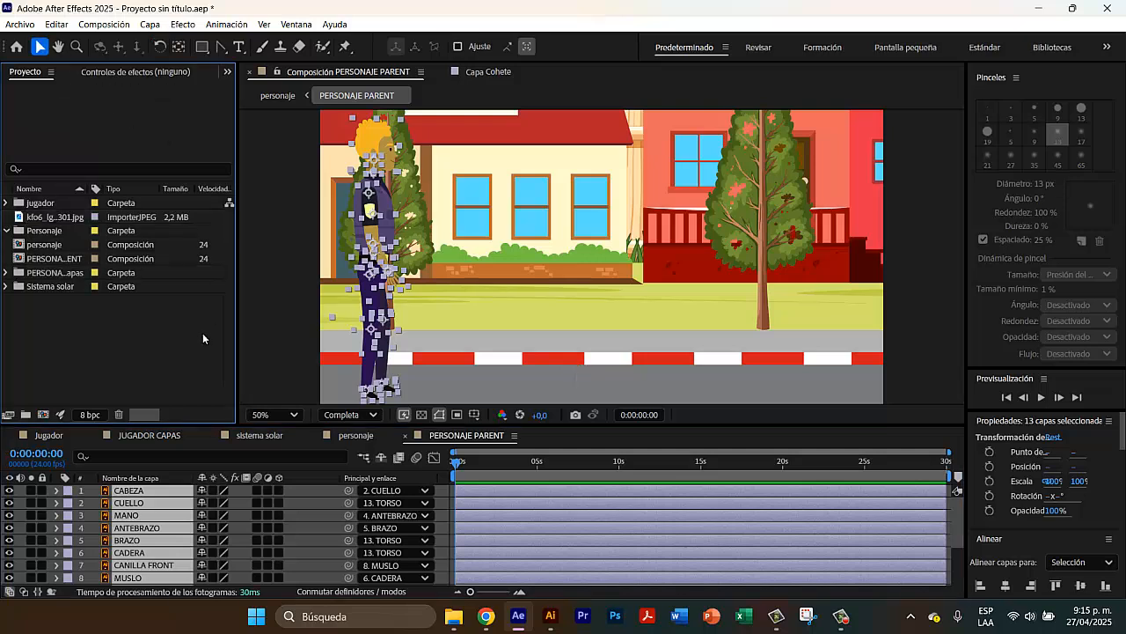
pyautogui.click(152, 495)
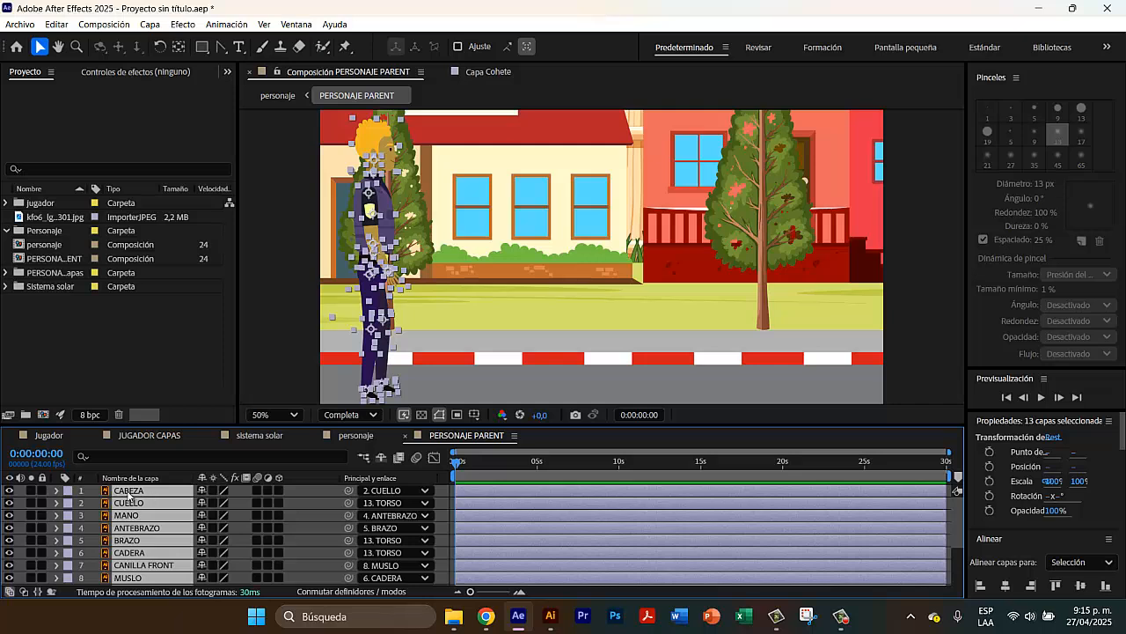
pyautogui.click(459, 284)
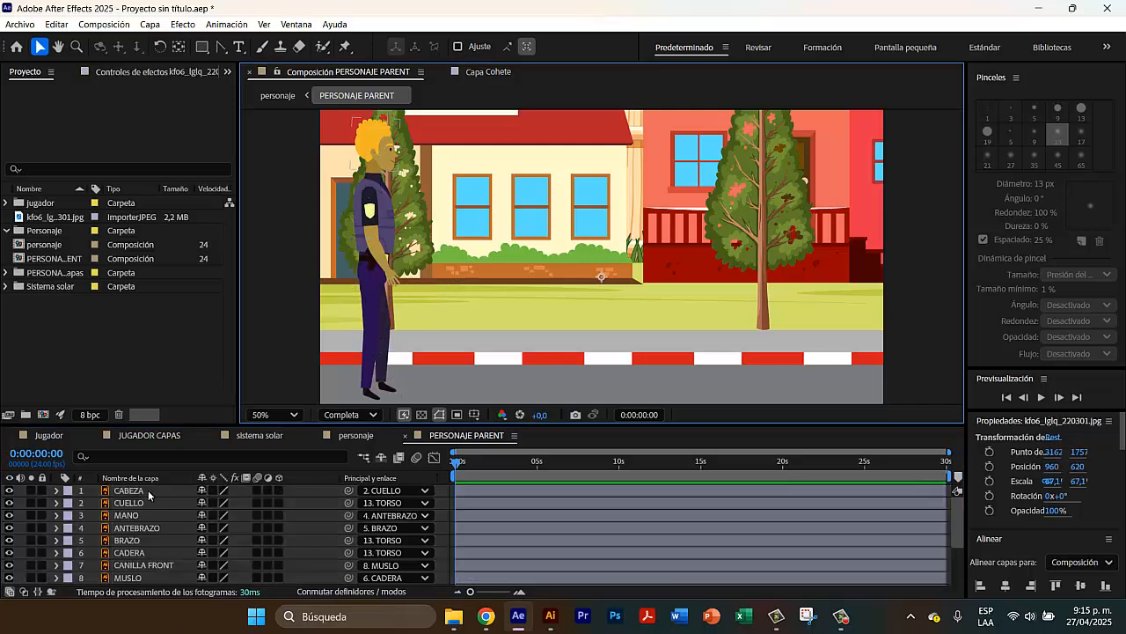
# - Set initial Rotation keyframes at 0:00:00:00 on the CABEZA, CUELLO, MANO, ANTEBRAZO and BRAZO layers
pyautogui.click(125, 491)
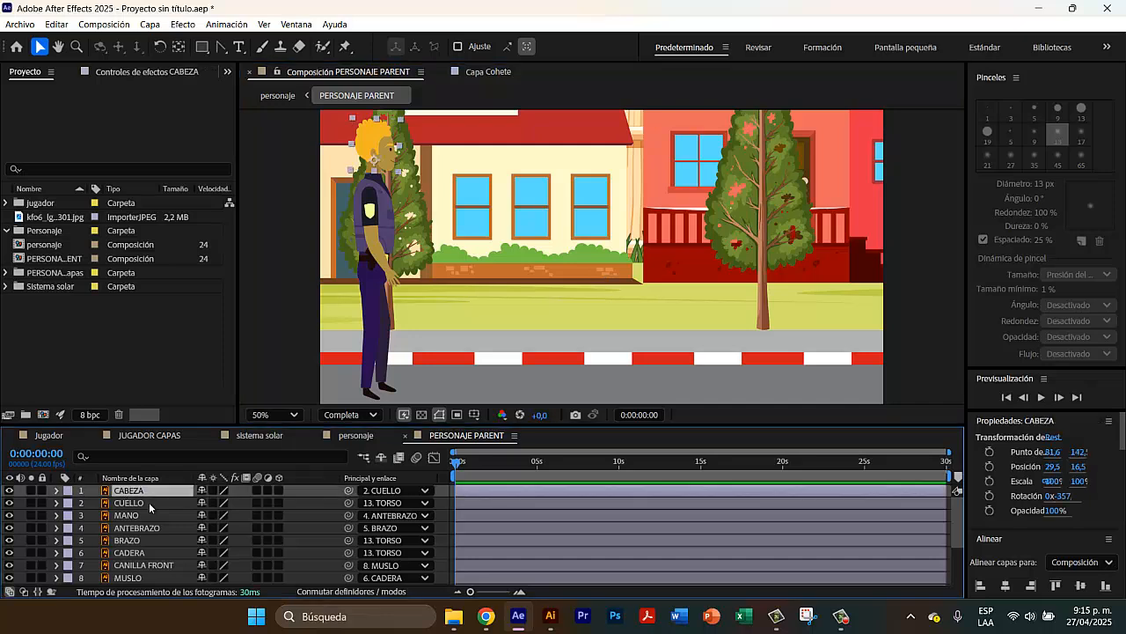
pyautogui.keyDown('ctrl'); pyautogui.click(149, 503); pyautogui.keyUp('ctrl')
pyautogui.keyDown('ctrl'); pyautogui.click(145, 517); pyautogui.keyUp('ctrl')
pyautogui.keyDown('ctrl'); pyautogui.click(149, 528); pyautogui.keyUp('ctrl')
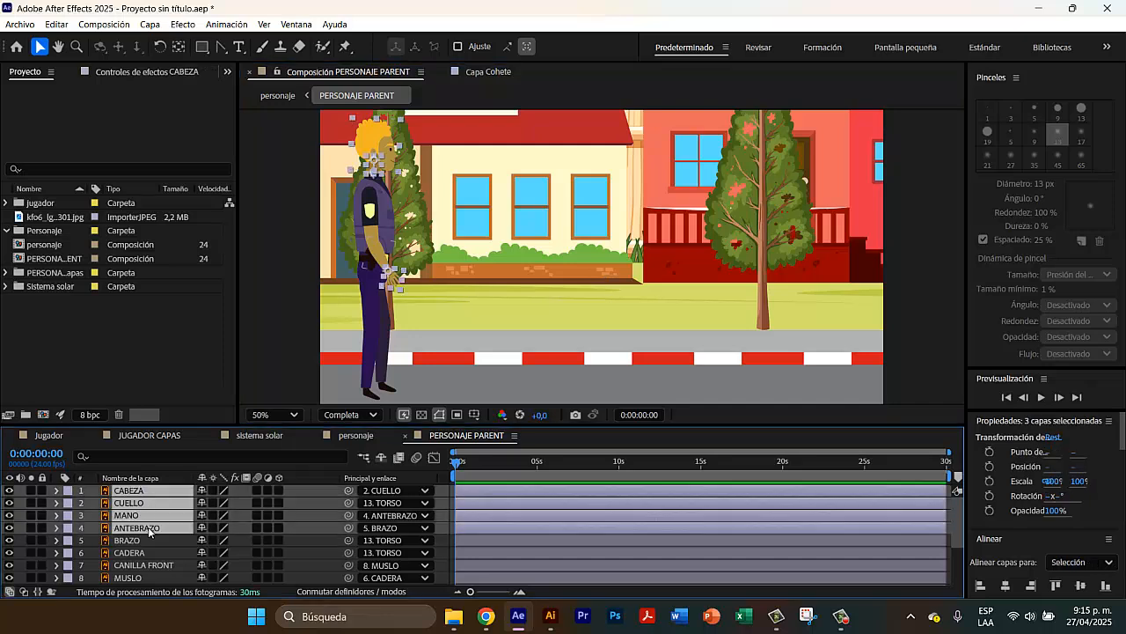
pyautogui.keyDown('ctrl'); pyautogui.click(149, 540); pyautogui.keyUp('ctrl')
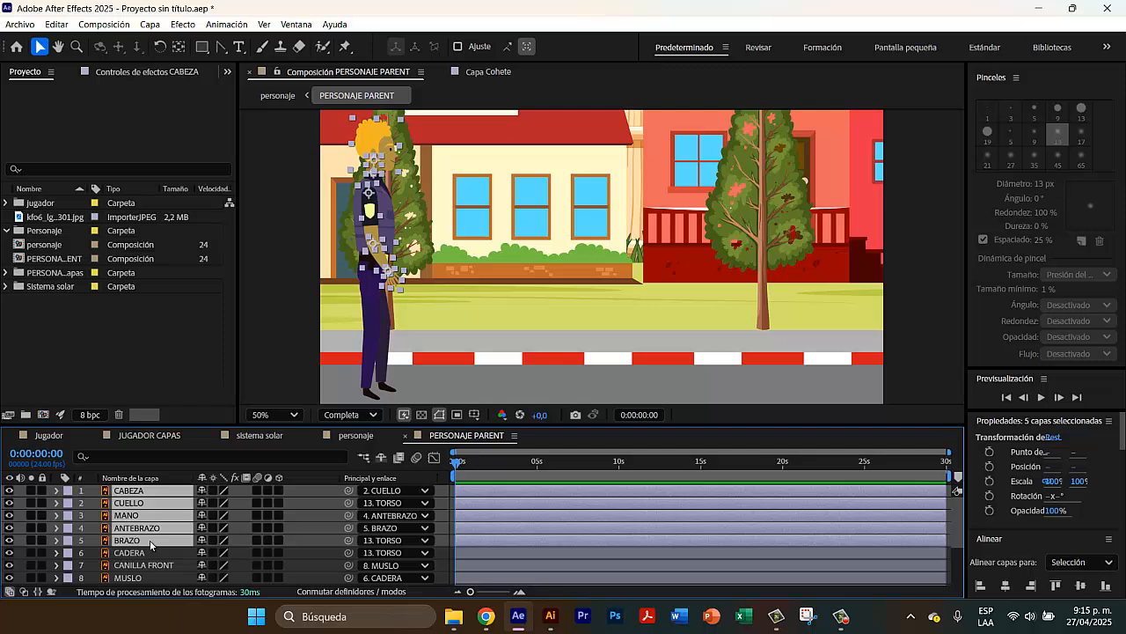
pyautogui.press('r')
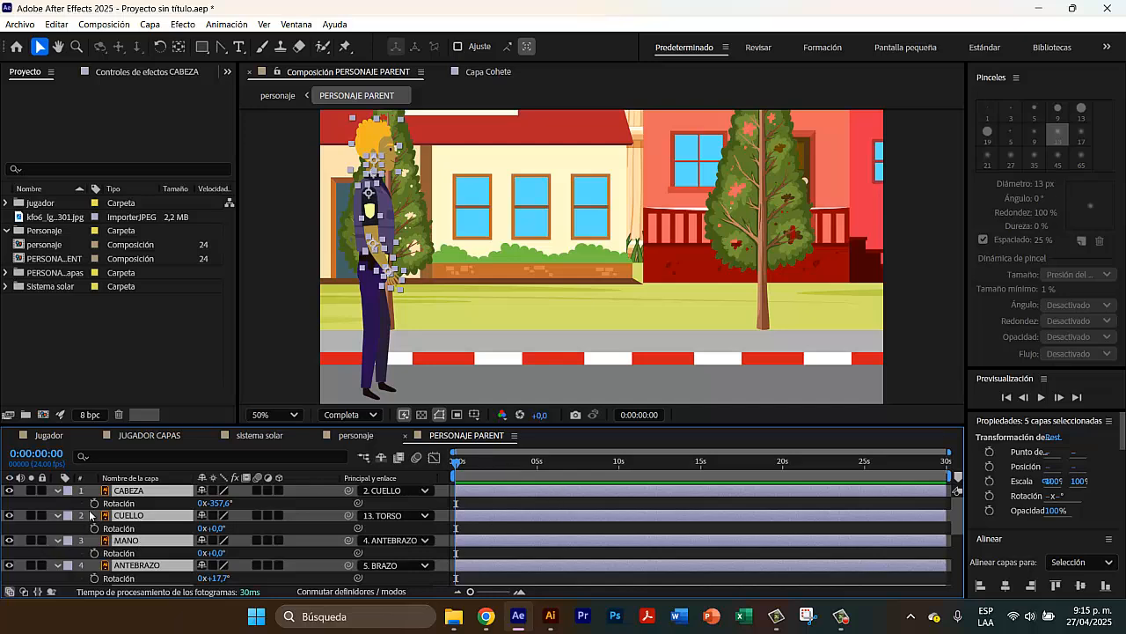
pyautogui.moveTo(94, 503)
pyautogui.mouseDown()
pyautogui.moveTo(92, 584)
pyautogui.moveTo(91, 549)
pyautogui.mouseUp()
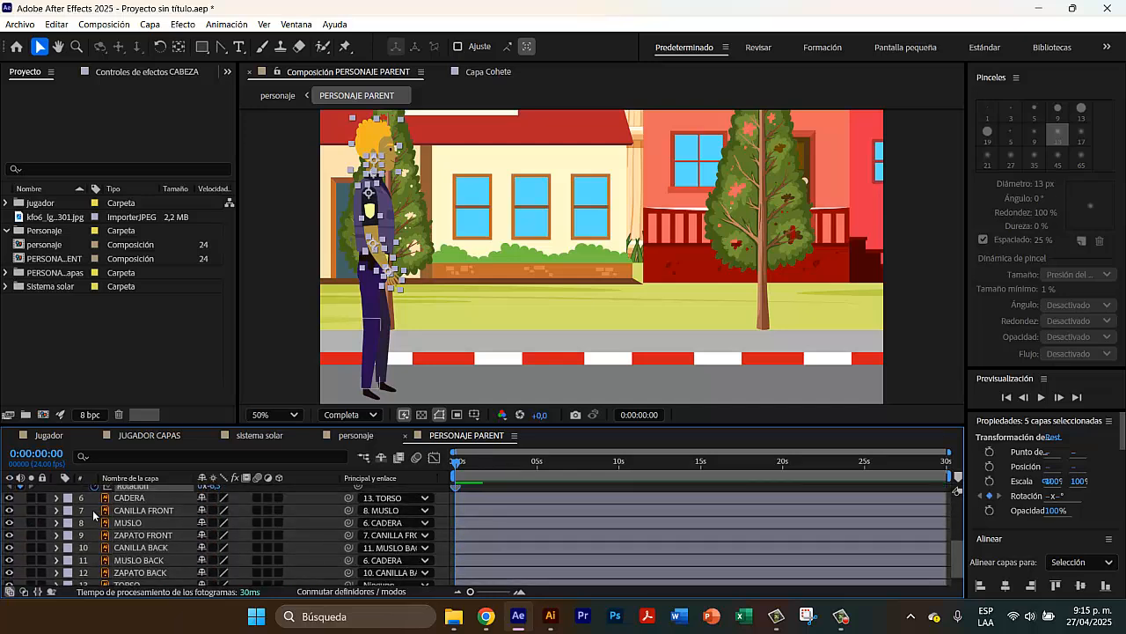
pyautogui.scroll(1, 91, 519)
pyautogui.scroll(3, 92, 519)
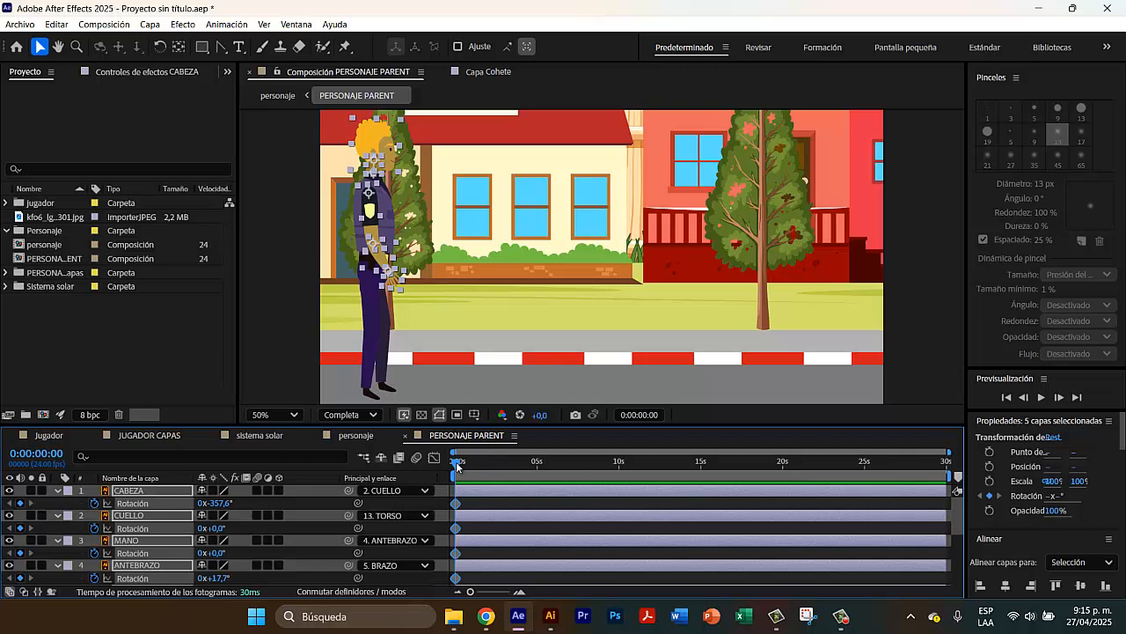
# - At 0:00:02:01, tilt the CABEZA layer backward to a rotation of about -1x-12° to keyframe the head movement
pyautogui.moveTo(456, 466); pyautogui.dragTo(491, 481)
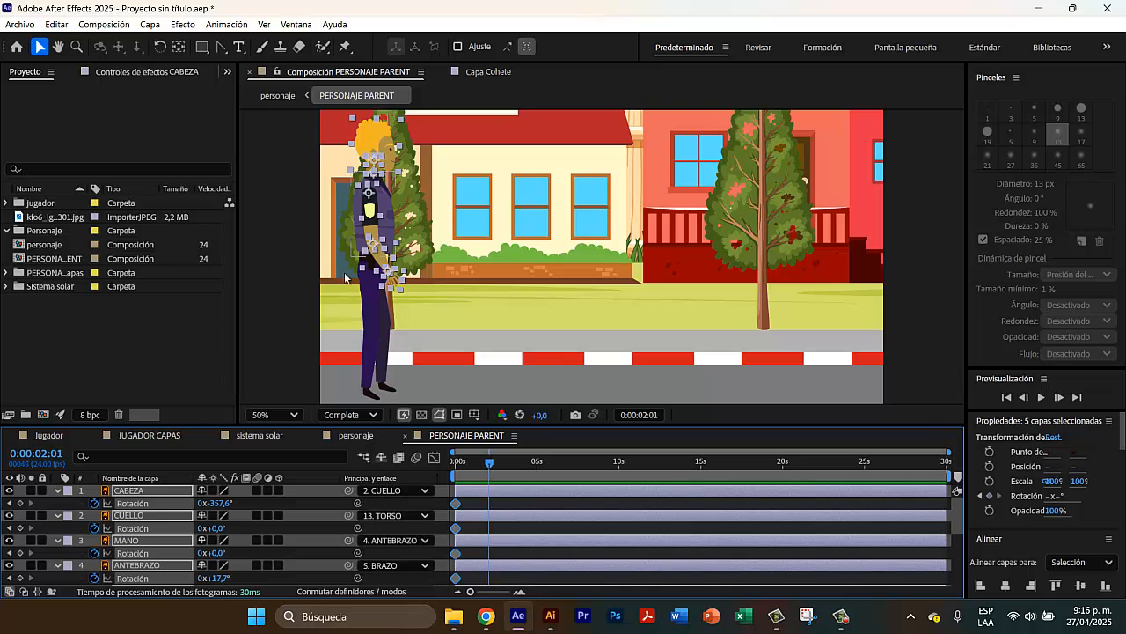
pyautogui.click(284, 276)
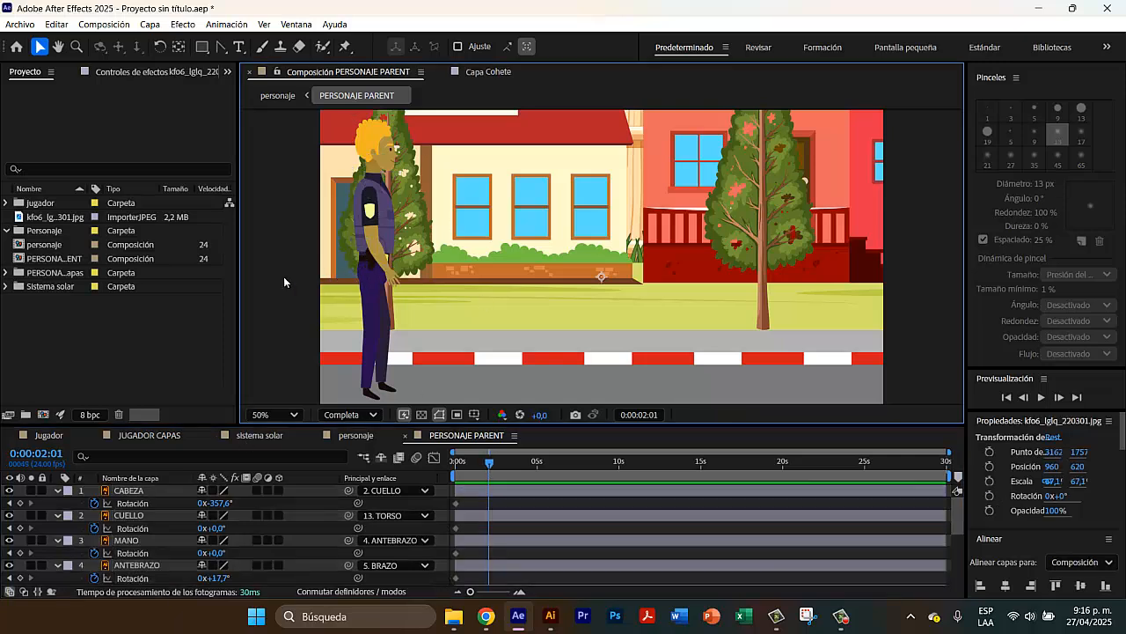
pyautogui.click(160, 49)
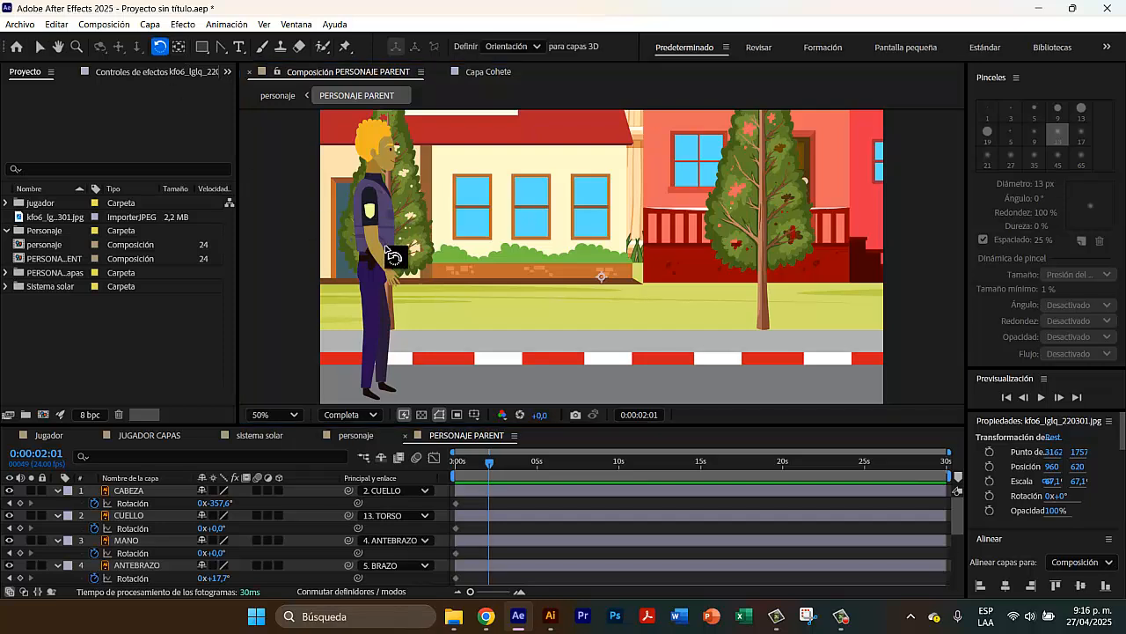
pyautogui.click(387, 157)
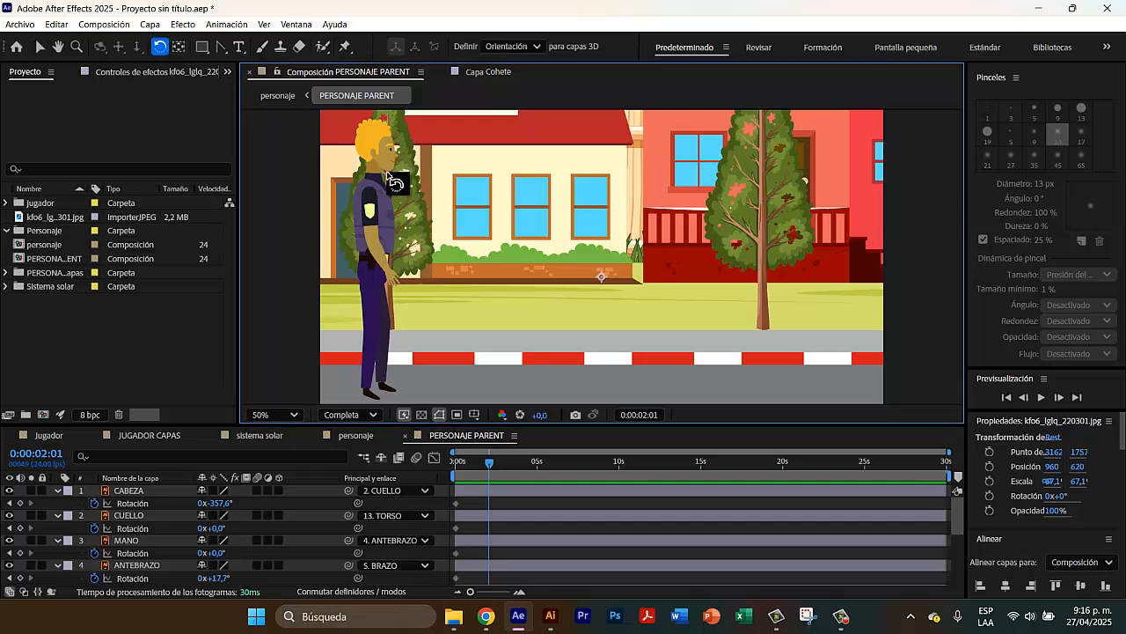
pyautogui.click(153, 492)
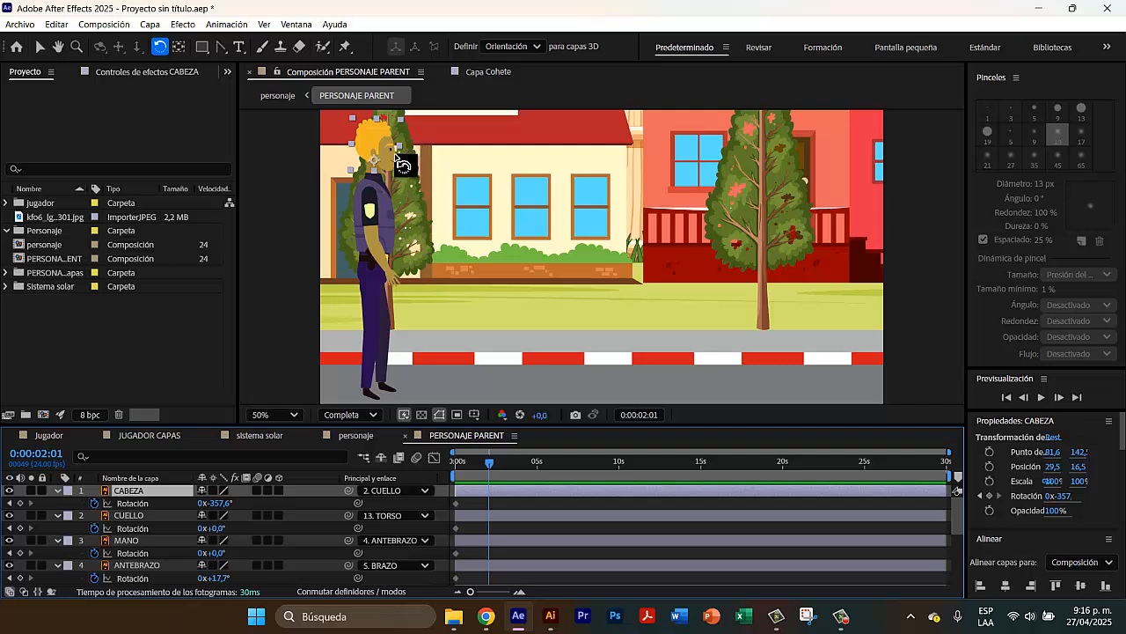
pyautogui.moveTo(401, 163); pyautogui.dragTo(405, 169)
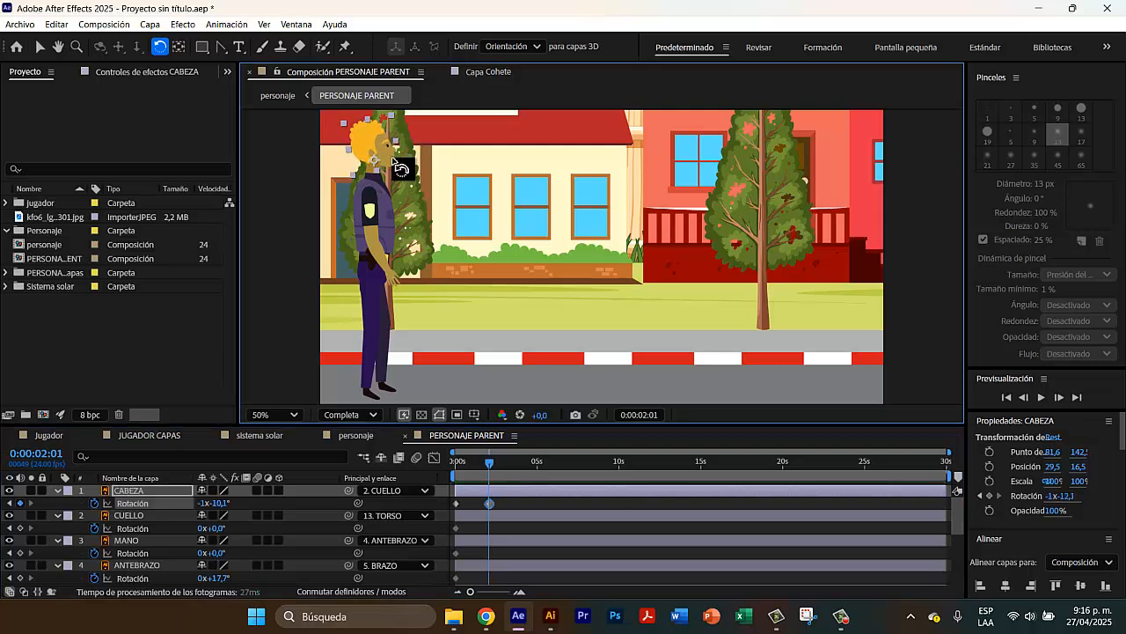
# - At 0:00:03:06, tilt the CABEZA layer forward to a rotation of about -341.9° to keyframe the head's return
pyautogui.moveTo(493, 459); pyautogui.dragTo(510, 465)
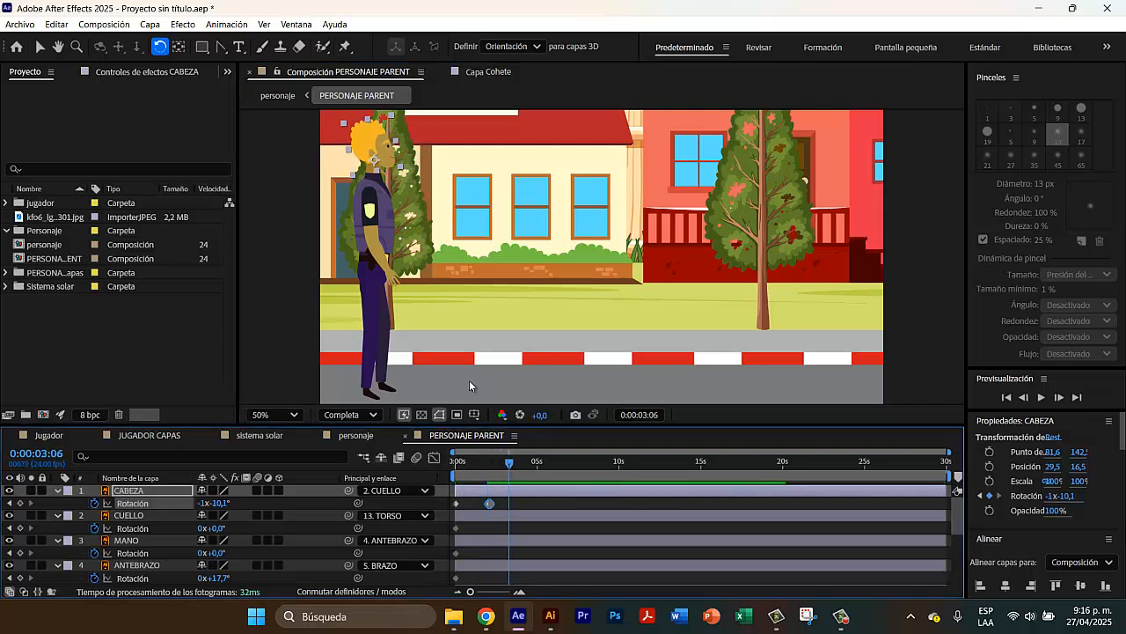
pyautogui.moveTo(398, 180); pyautogui.dragTo(396, 179)
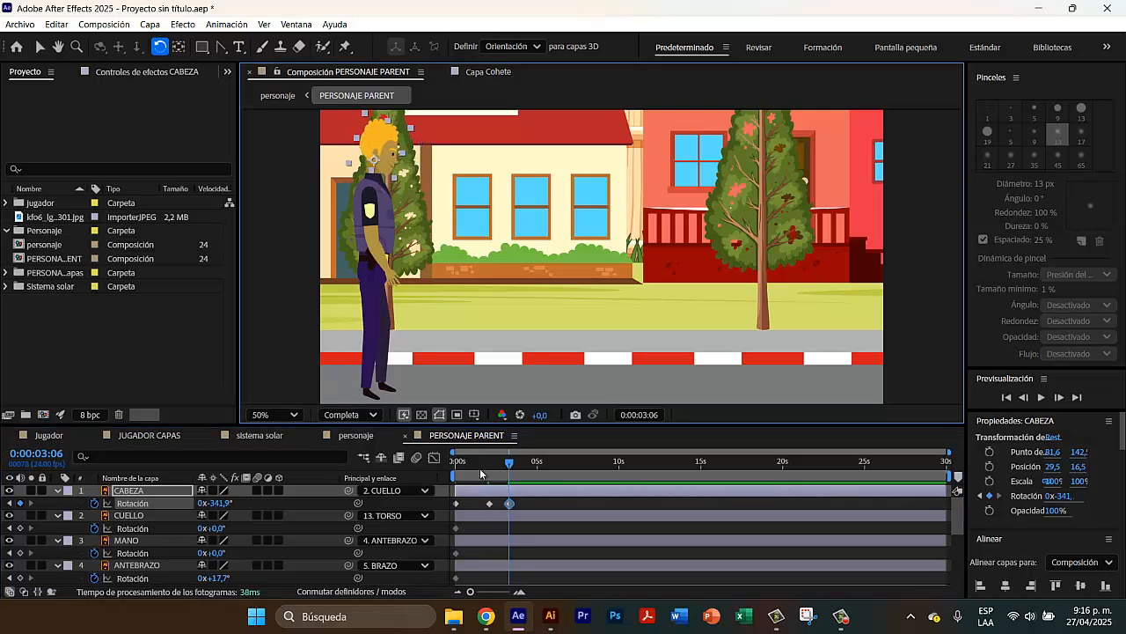
# - At the 0:00:02:01 head keyframe, tilt the CUELLO layer backward to about -8.6°
pyautogui.click(10, 503)
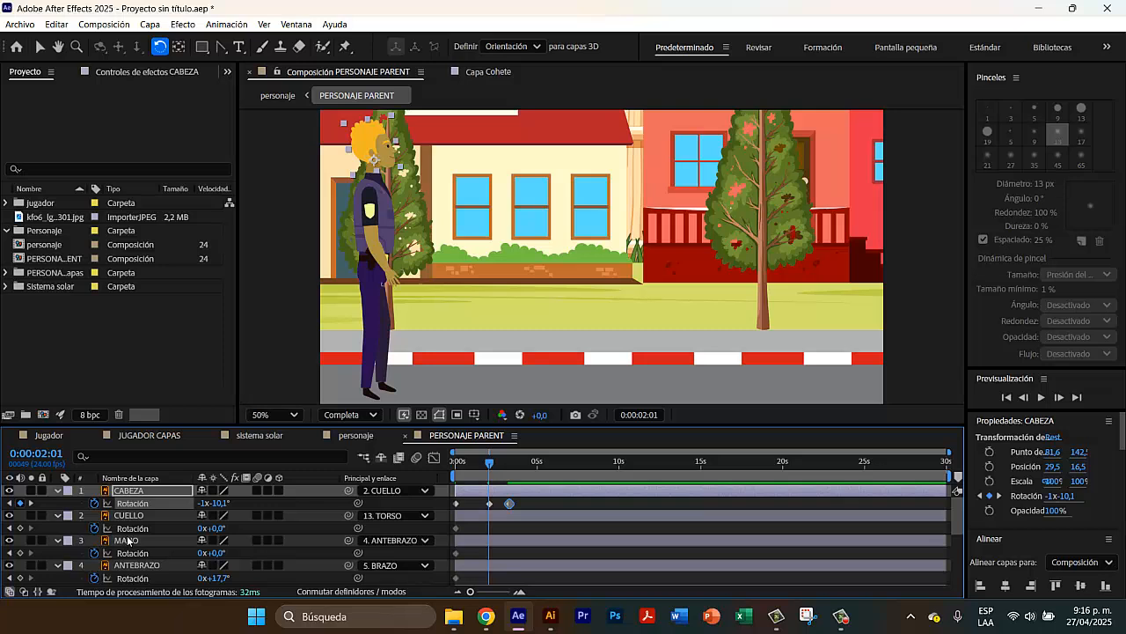
pyautogui.click(152, 514)
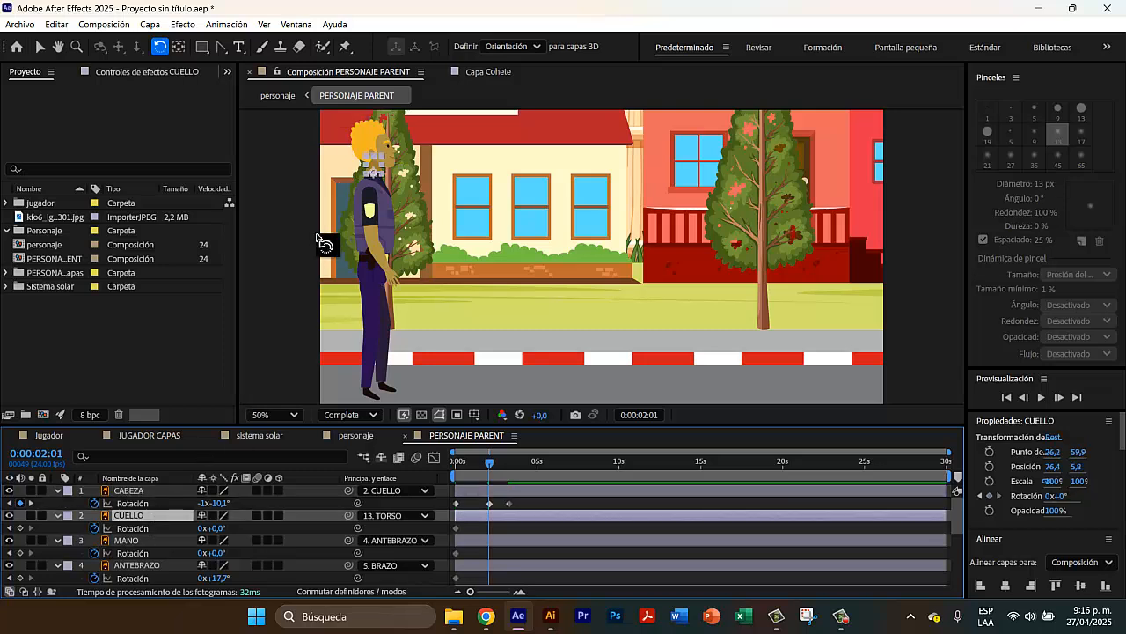
pyautogui.moveTo(387, 163); pyautogui.dragTo(380, 181)
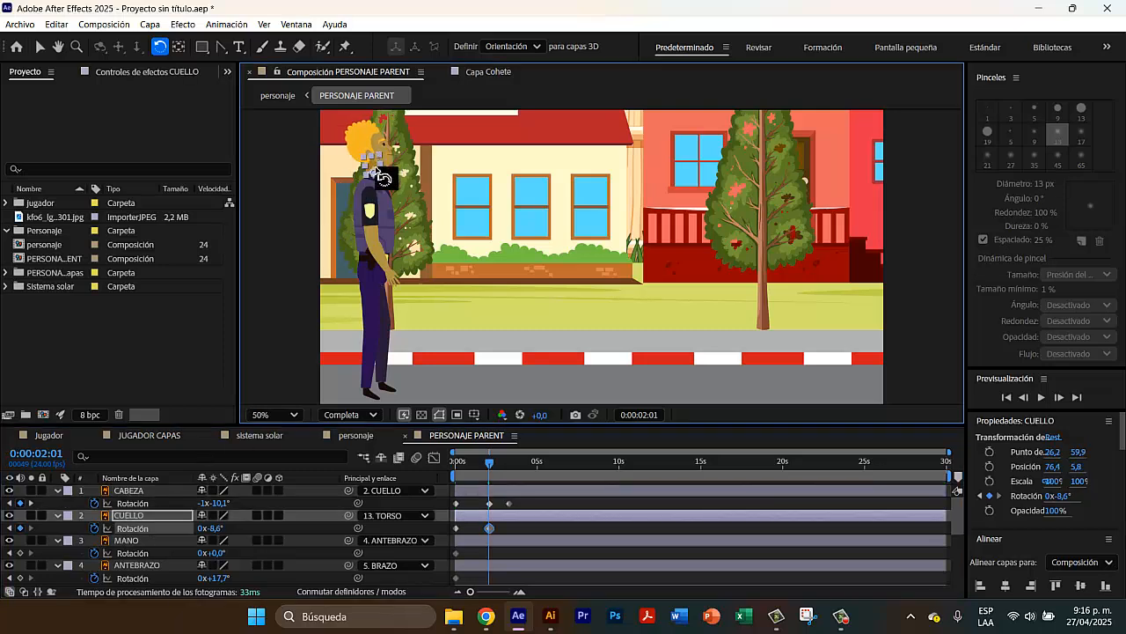
pyautogui.click(41, 533)
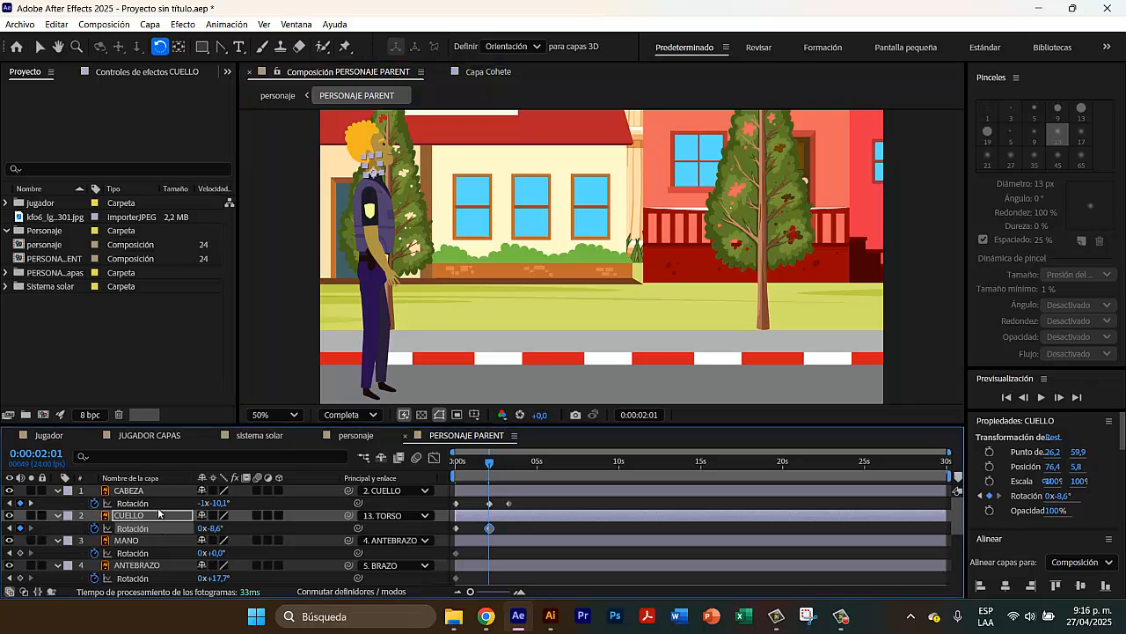
# - At the 0:00:03:06 head keyframe, readjust the CABEZA rotation to about -340.2°
pyautogui.click(32, 503)
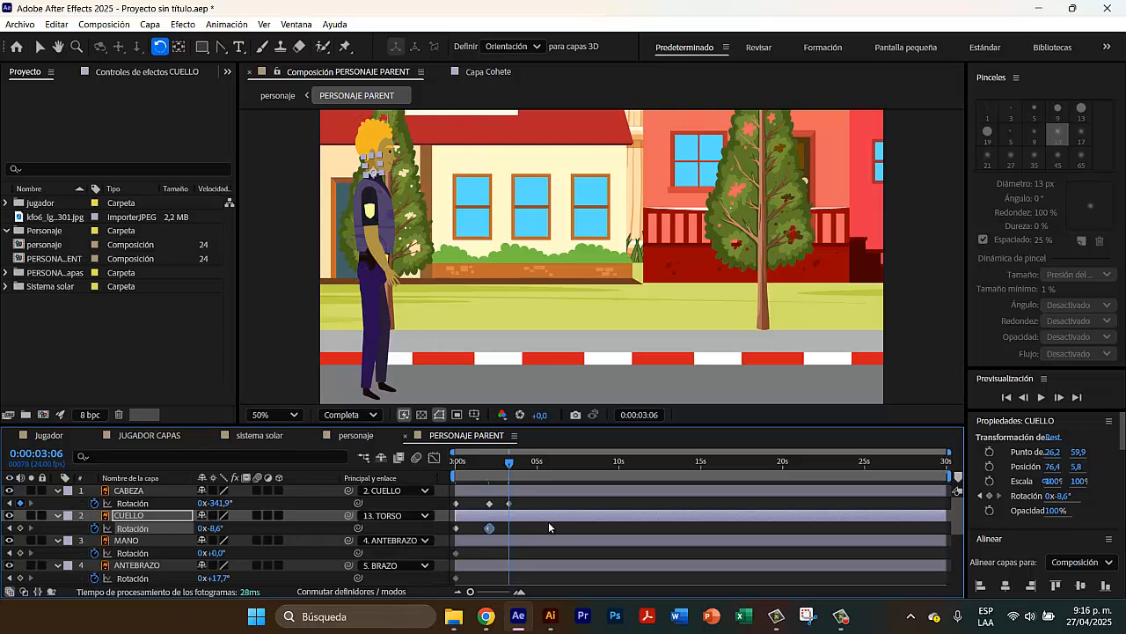
pyautogui.click(383, 137)
pyautogui.moveTo(388, 141); pyautogui.dragTo(384, 141)
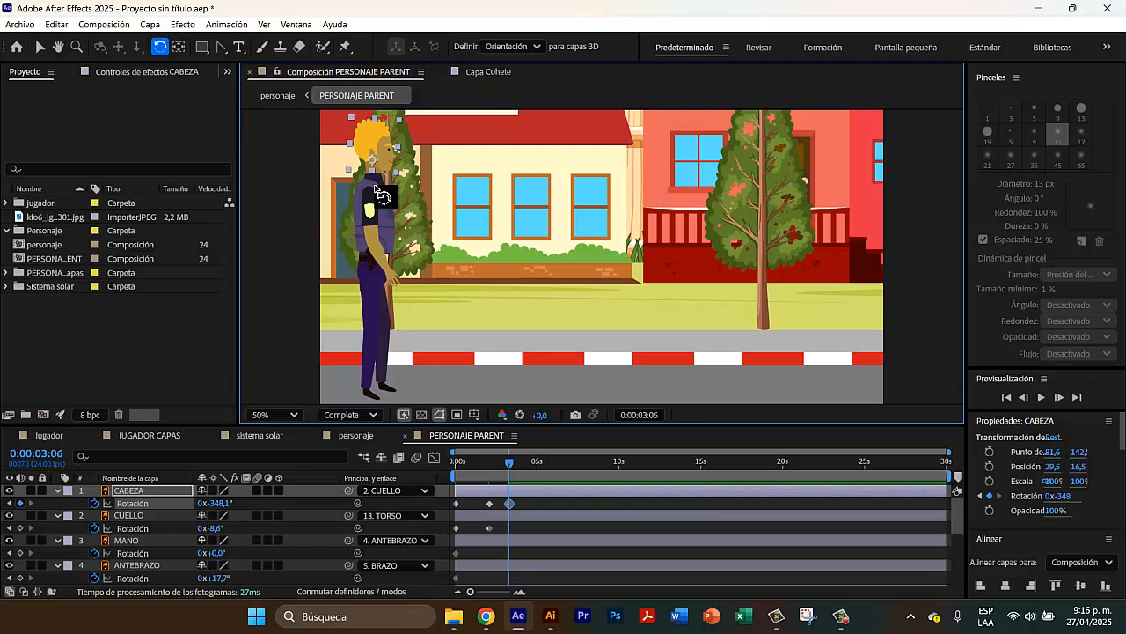
pyautogui.click(146, 520)
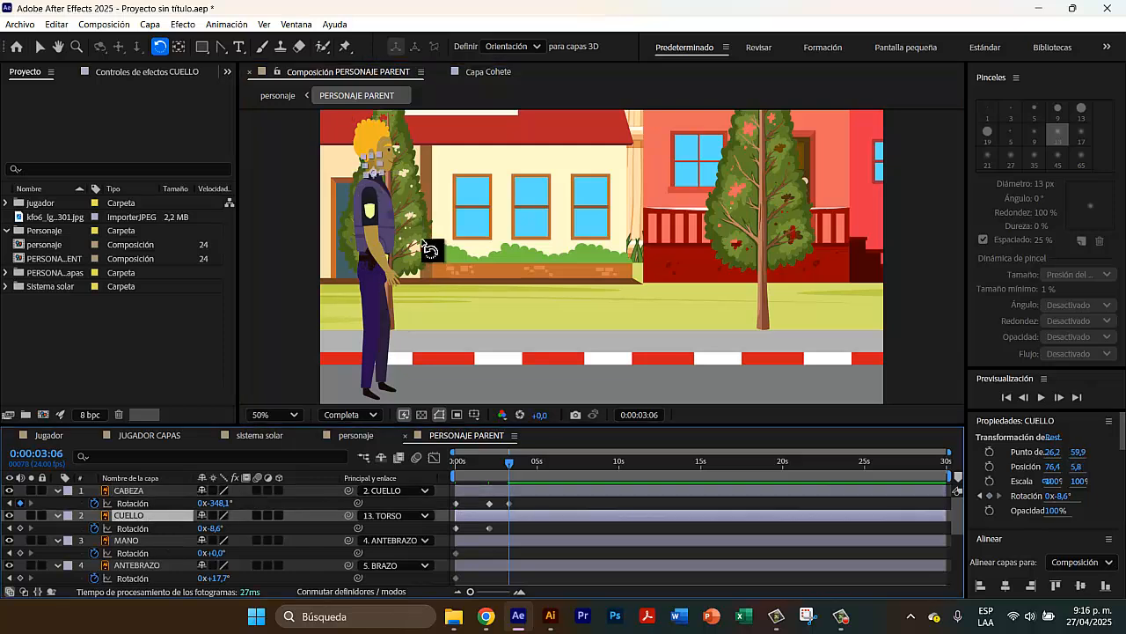
pyautogui.click(394, 161)
pyautogui.moveTo(393, 161); pyautogui.dragTo(398, 167)
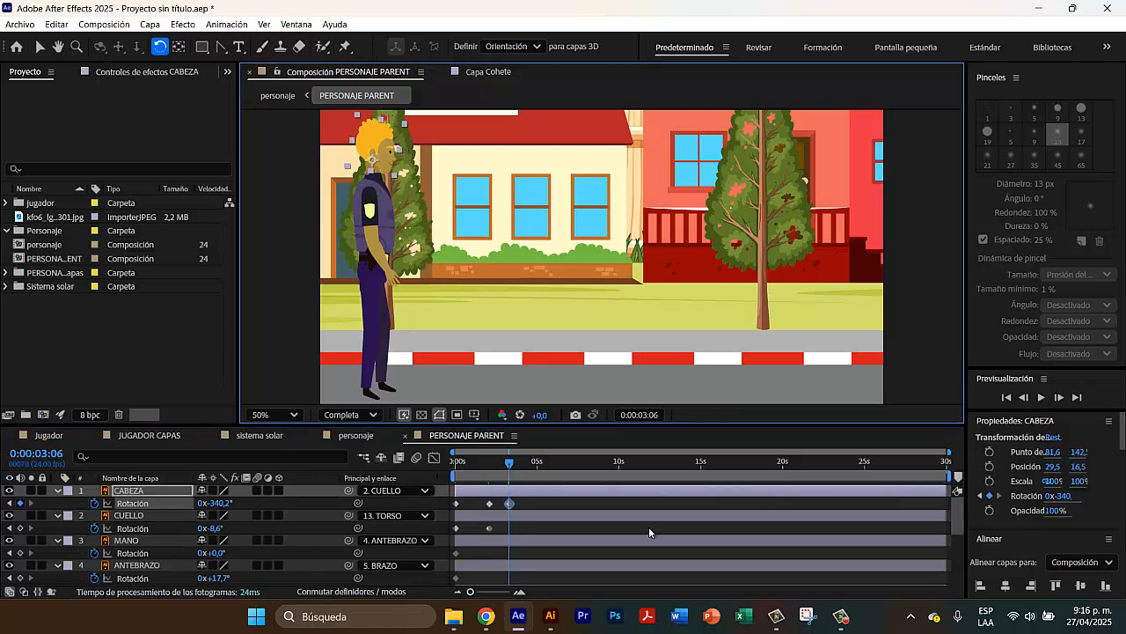
# - Preview the head motion, shift the later CABEZA and CUELLO keyframes earlier so the backward tilt falls at 0:00:01:03, and replay it
pyautogui.moveTo(508, 464); pyautogui.dragTo(432, 470)
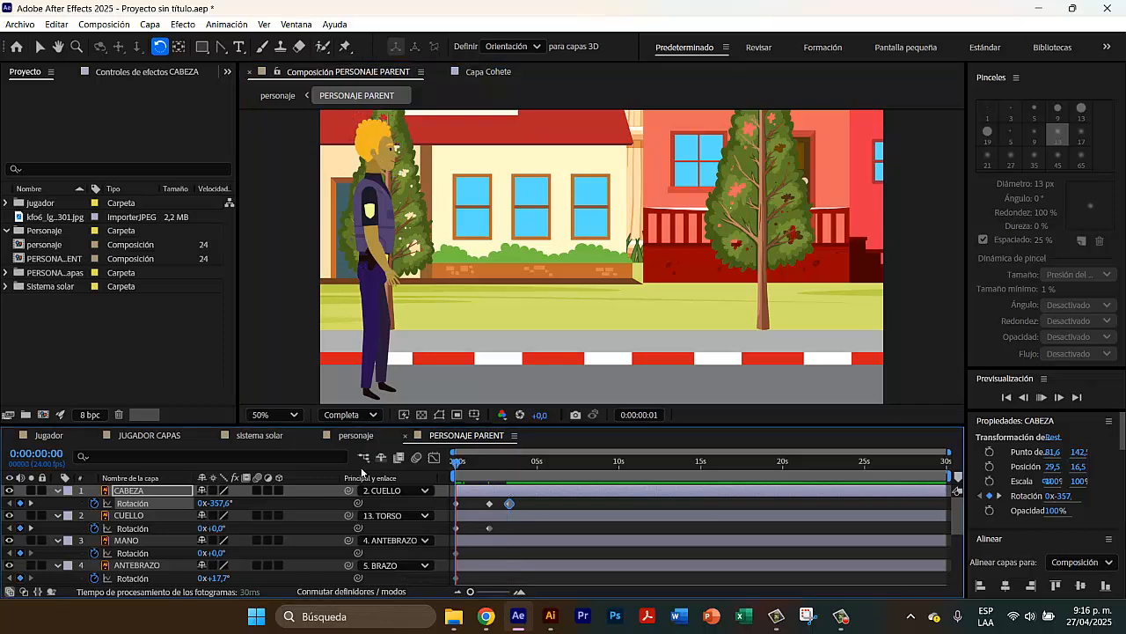
pyautogui.press('space')
pyautogui.press('space')
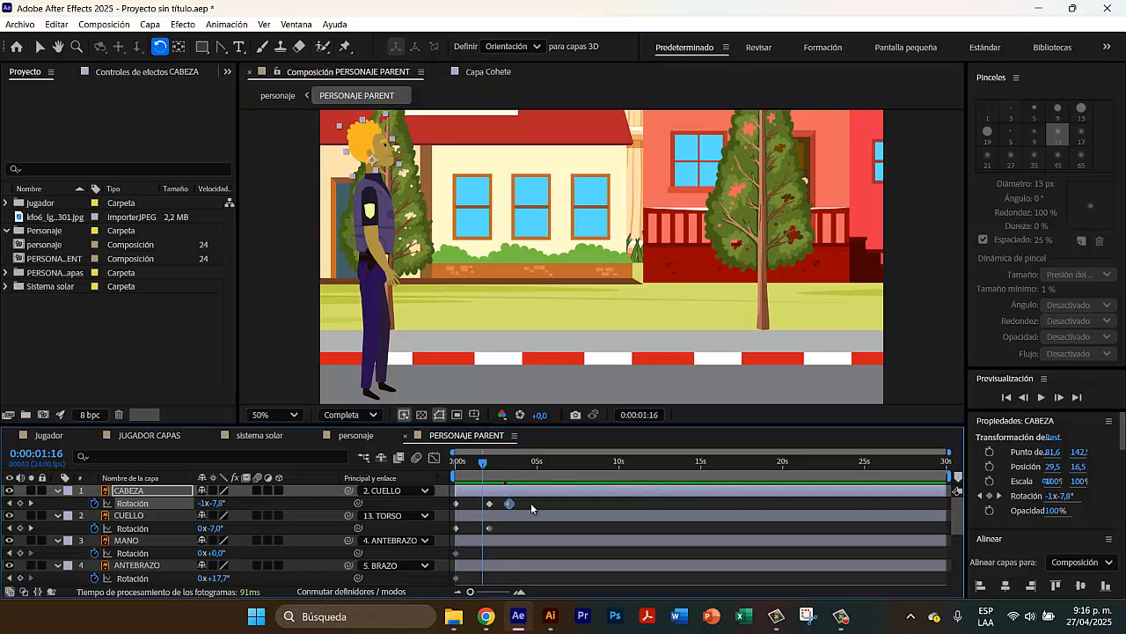
pyautogui.moveTo(528, 498); pyautogui.dragTo(475, 508)
pyautogui.click(502, 502)
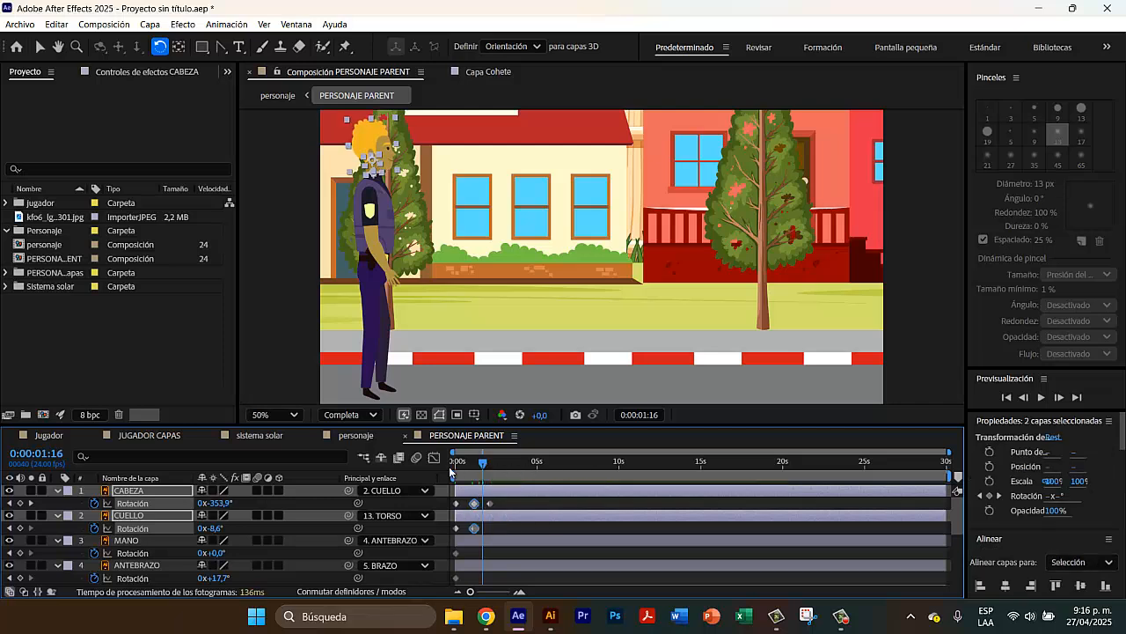
pyautogui.press('space')
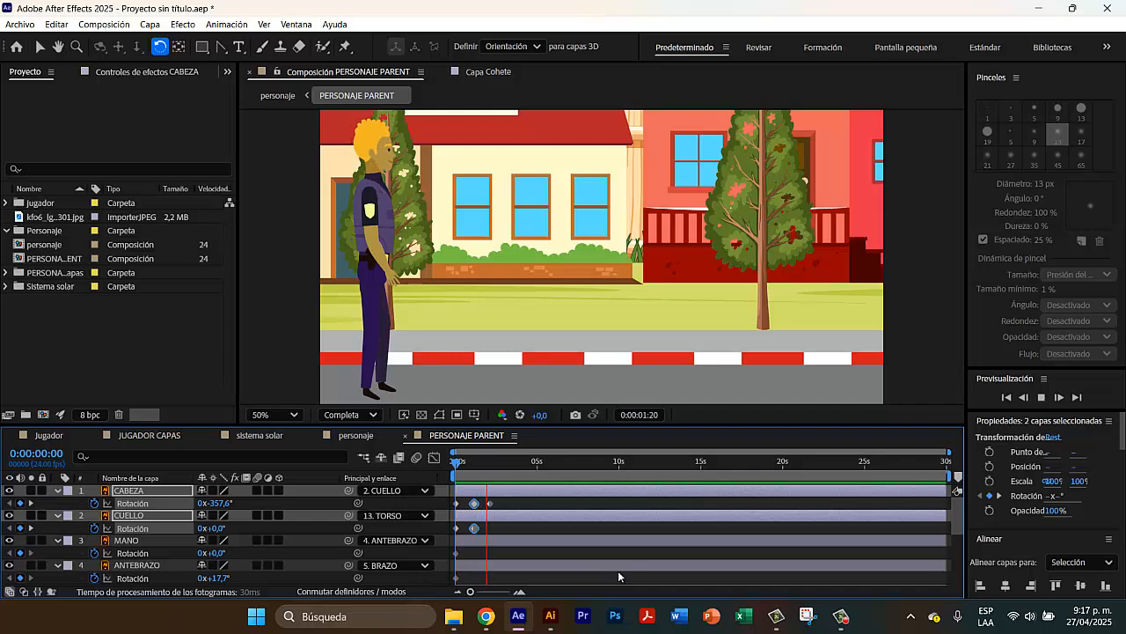
# - Paste a copy of the CABEZA and CUELLO backward-tilt keyframes at 0:00:02:22 and preview the repeated head motion
pyautogui.click(492, 461)
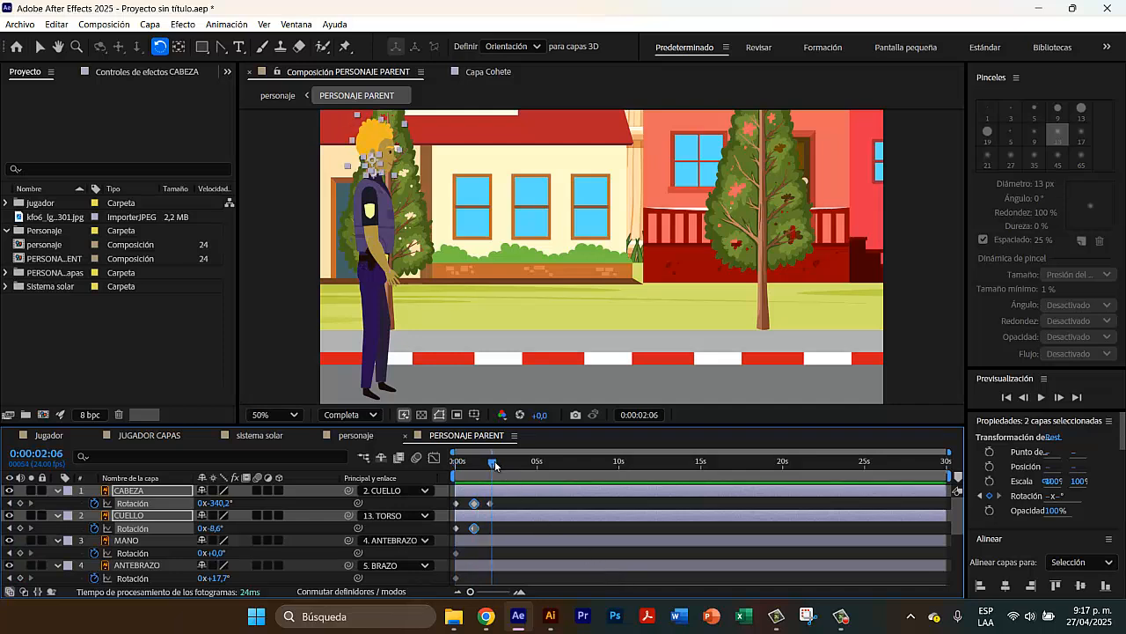
pyautogui.moveTo(494, 462); pyautogui.dragTo(502, 462)
pyautogui.moveTo(505, 462); pyautogui.dragTo(422, 477)
pyautogui.hotkey('ctrl', 'v')
pyautogui.press('space')
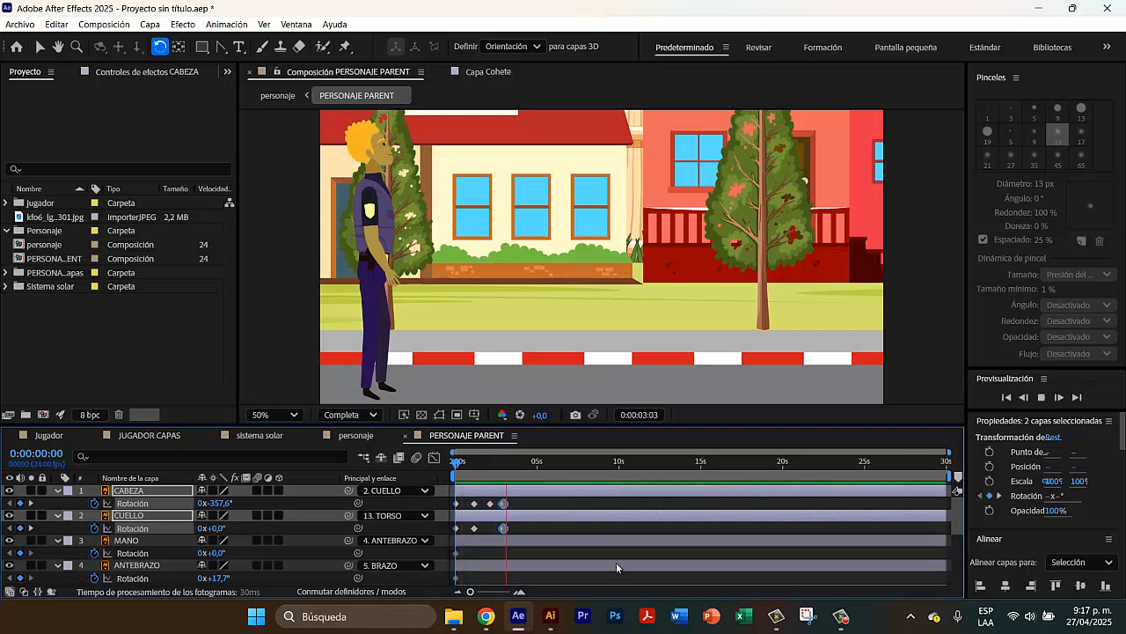
pyautogui.press('space')
pyautogui.moveTo(507, 460); pyautogui.dragTo(410, 460)
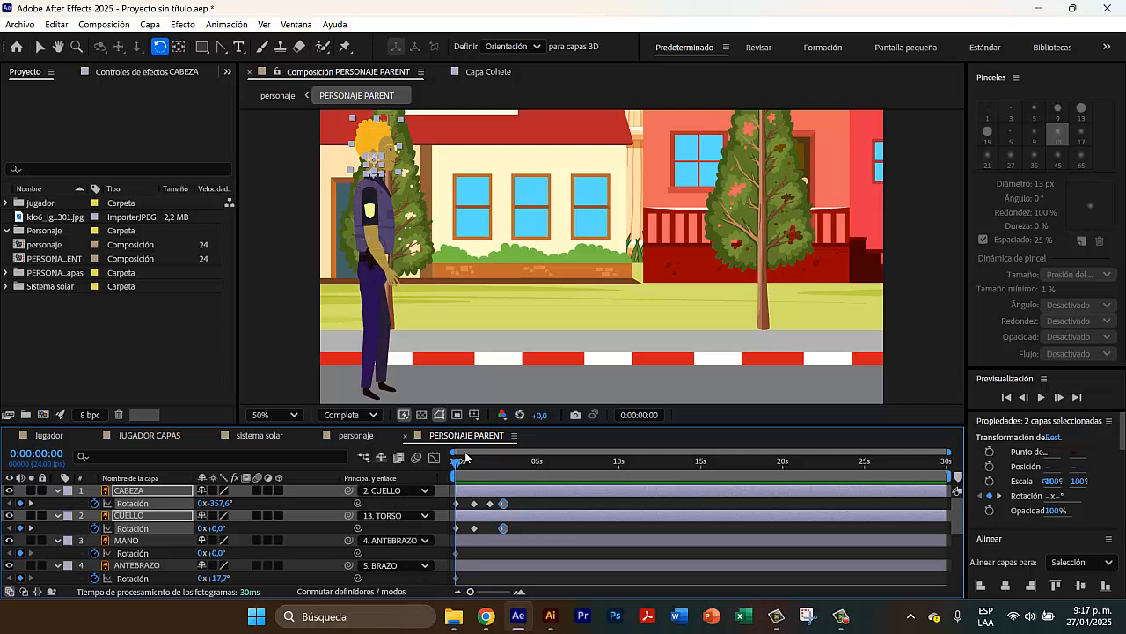
# - At 0:00:01:03, raise the arm forward by rotating BRAZO and bending ANTEBRAZO to about -16.9°, and preview the motion
pyautogui.click(30, 504)
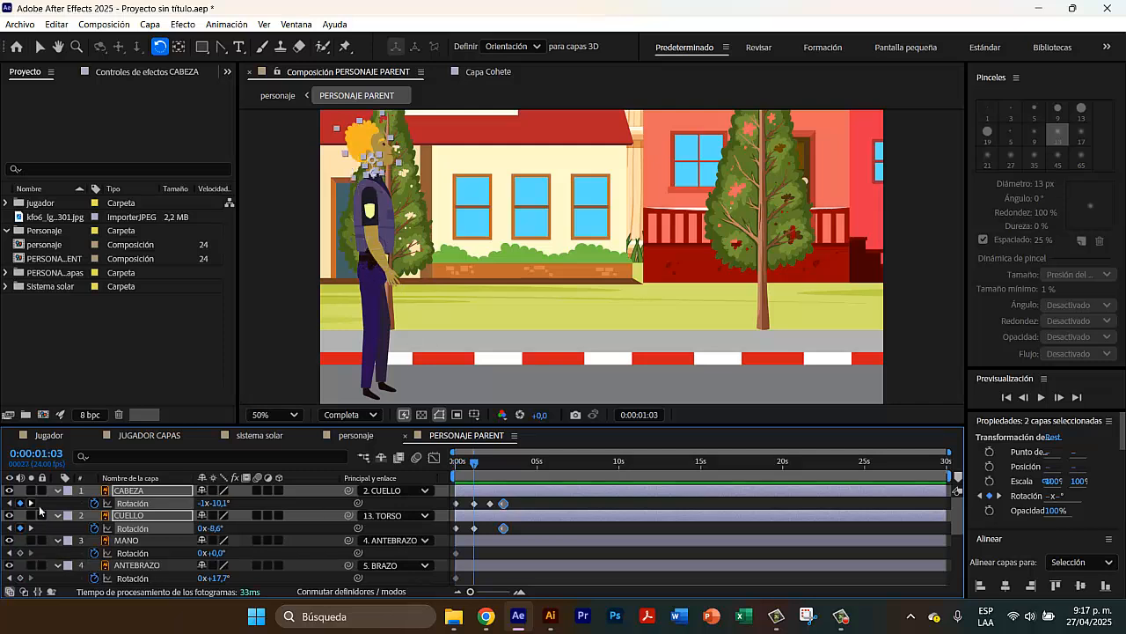
pyautogui.click(373, 239)
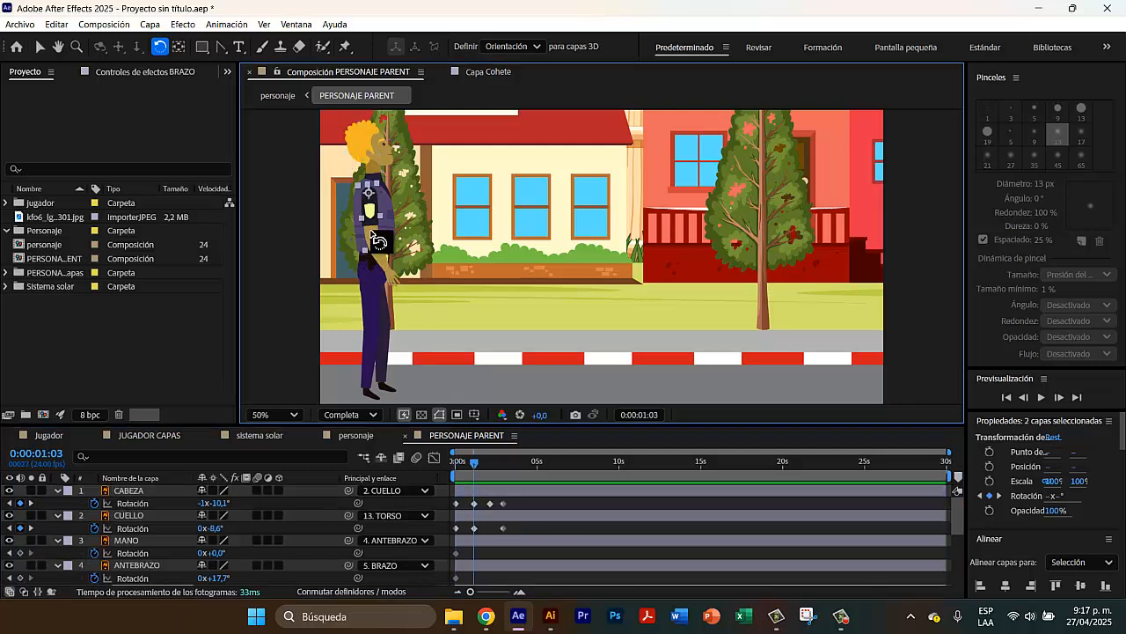
pyautogui.moveTo(375, 239); pyautogui.dragTo(444, 192)
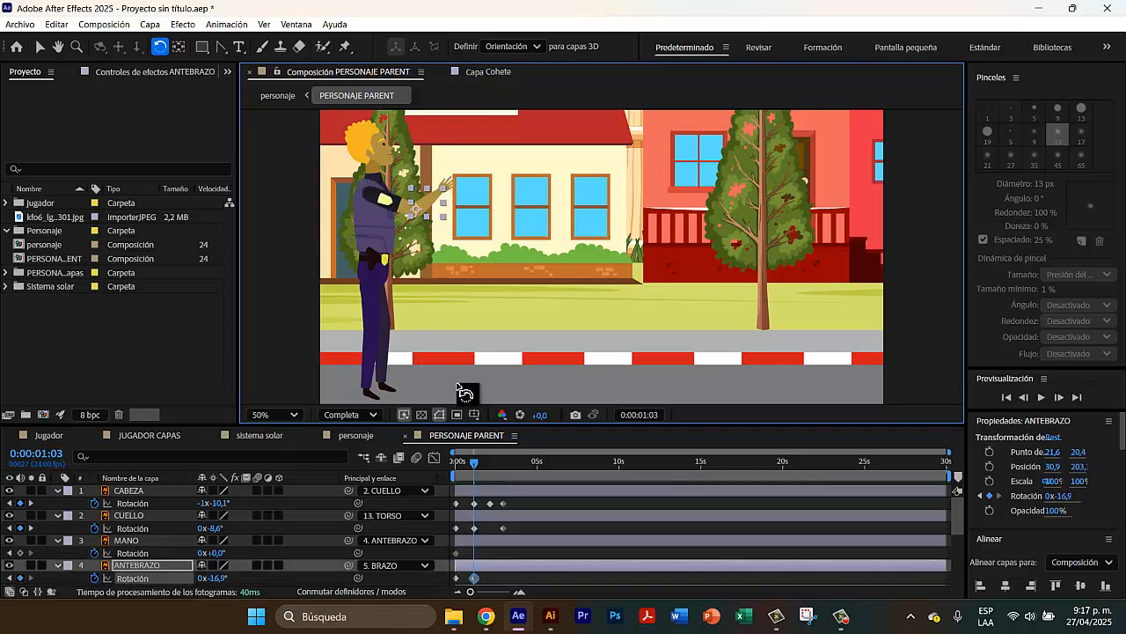
pyautogui.press('space')
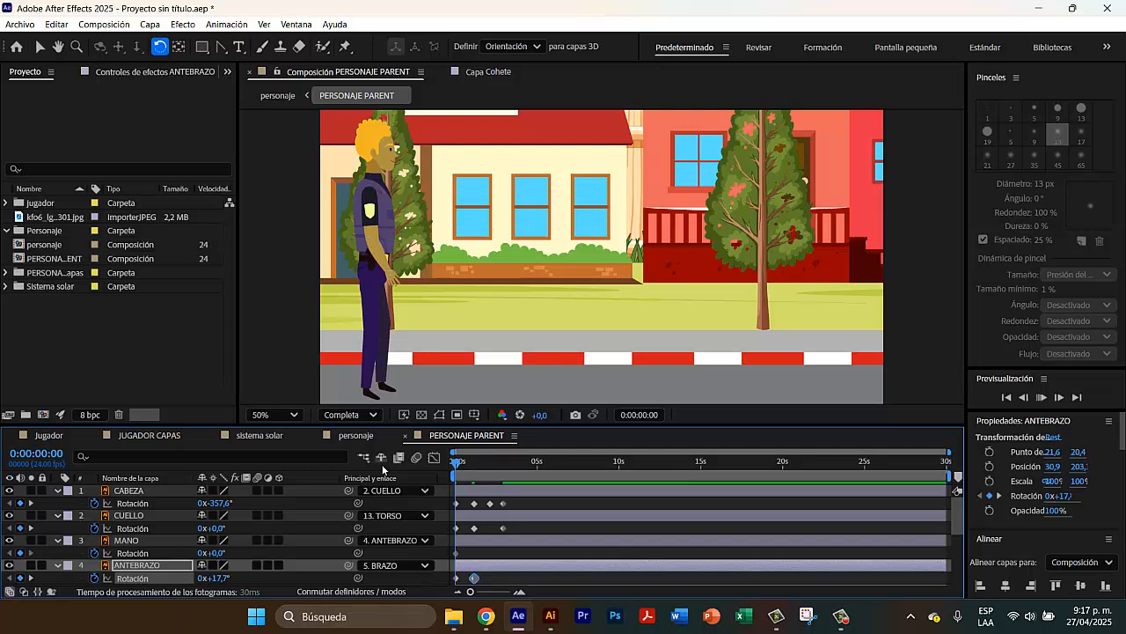
pyautogui.press('space')
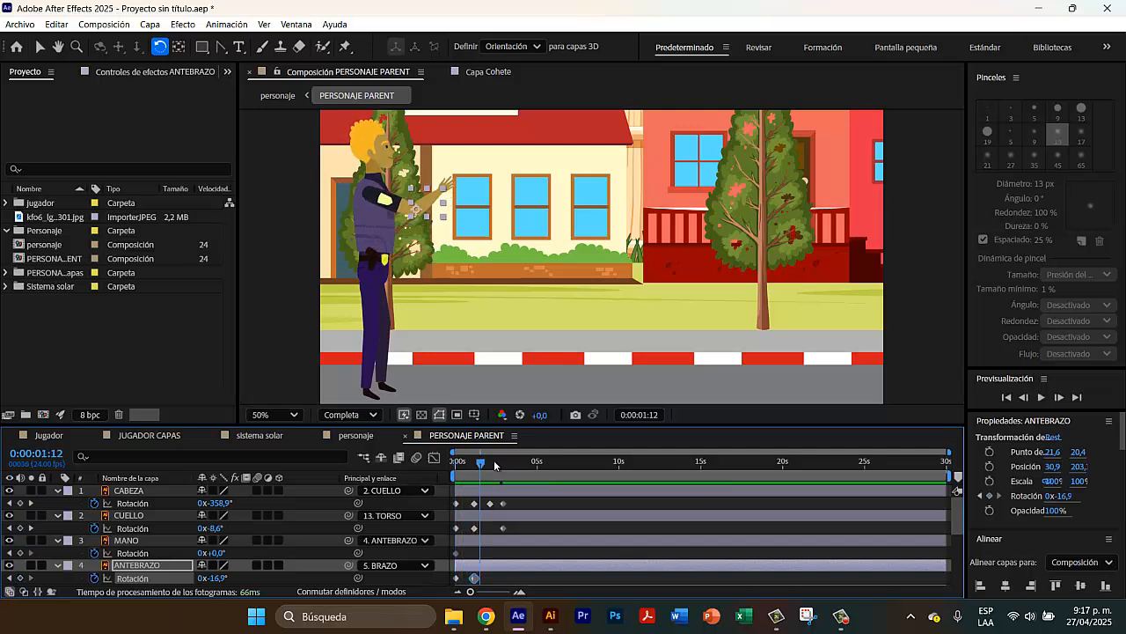
# - At 0:00:01:17, bend ANTEBRAZO to about -27.2° and rotate MANO to about -34° for the raised hand
pyautogui.moveTo(474, 460); pyautogui.dragTo(483, 461)
pyautogui.moveTo(432, 210); pyautogui.dragTo(428, 164)
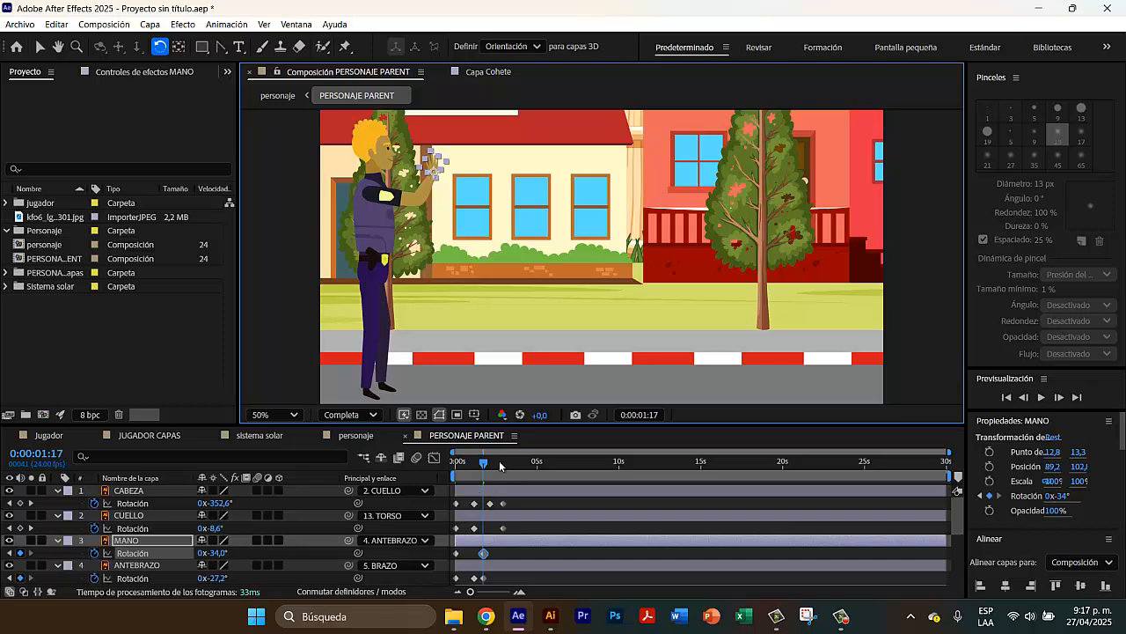
# - Keyframe a hand wave by rotating MANO to about -0.9° and back to about -28.2° at 0:00:02:11, and preview it
pyautogui.moveTo(479, 464); pyautogui.dragTo(490, 467)
pyautogui.moveTo(446, 155); pyautogui.dragTo(454, 180)
pyautogui.moveTo(489, 469); pyautogui.dragTo(495, 467)
pyautogui.moveTo(438, 161); pyautogui.dragTo(437, 159)
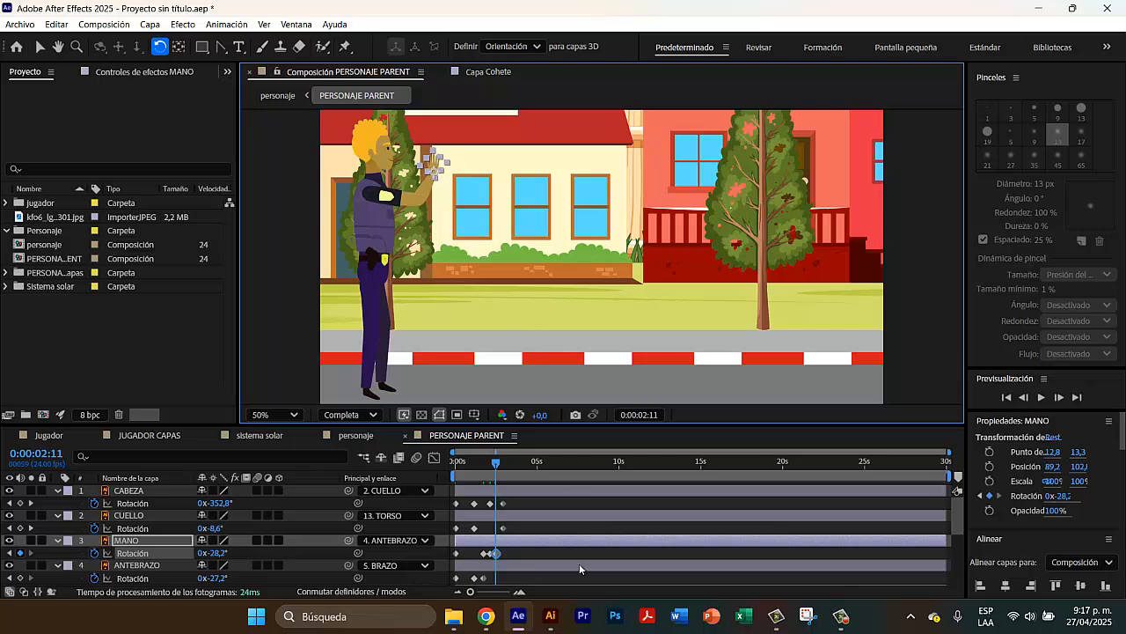
pyautogui.moveTo(495, 466); pyautogui.dragTo(485, 469)
pyautogui.press('space')
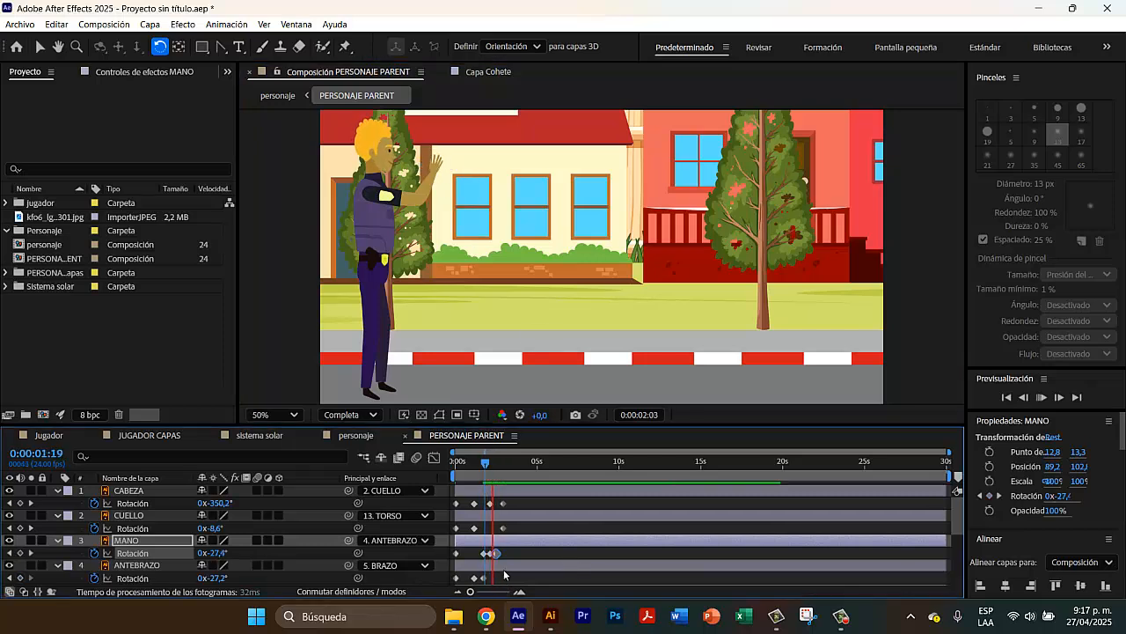
pyautogui.press('space')
pyautogui.click(505, 550)
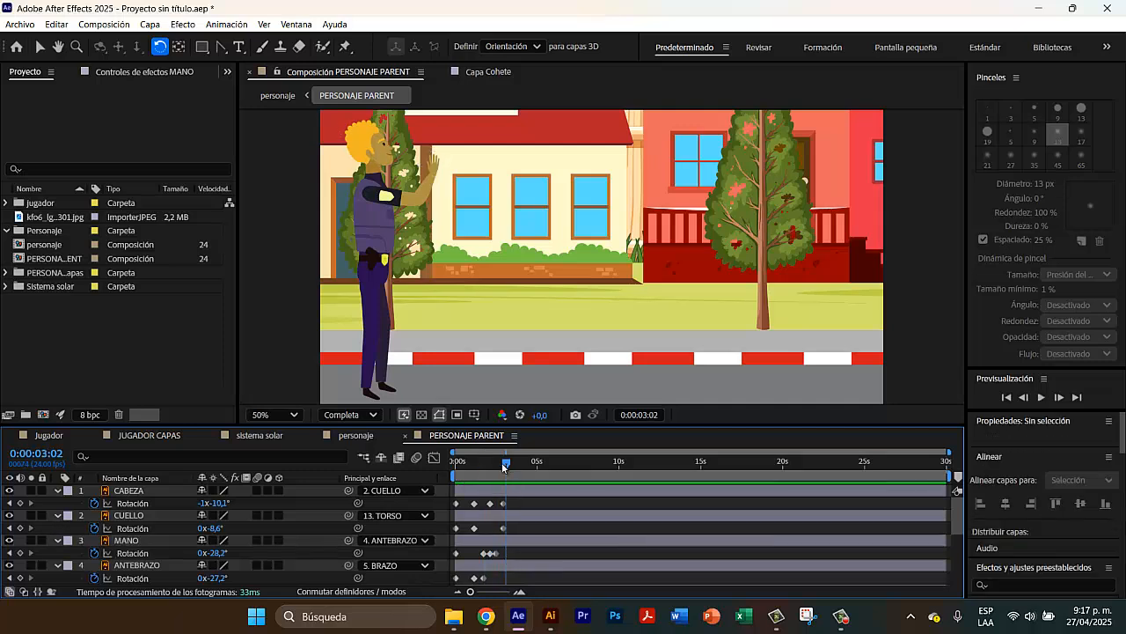
# - Copy the last two MANO rotation keyframes and paste them at 0:00:02:20 to repeat the wave
pyautogui.moveTo(502, 462)
pyautogui.mouseDown()
pyautogui.moveTo(486, 463)
pyautogui.moveTo(495, 468)
pyautogui.mouseUp()
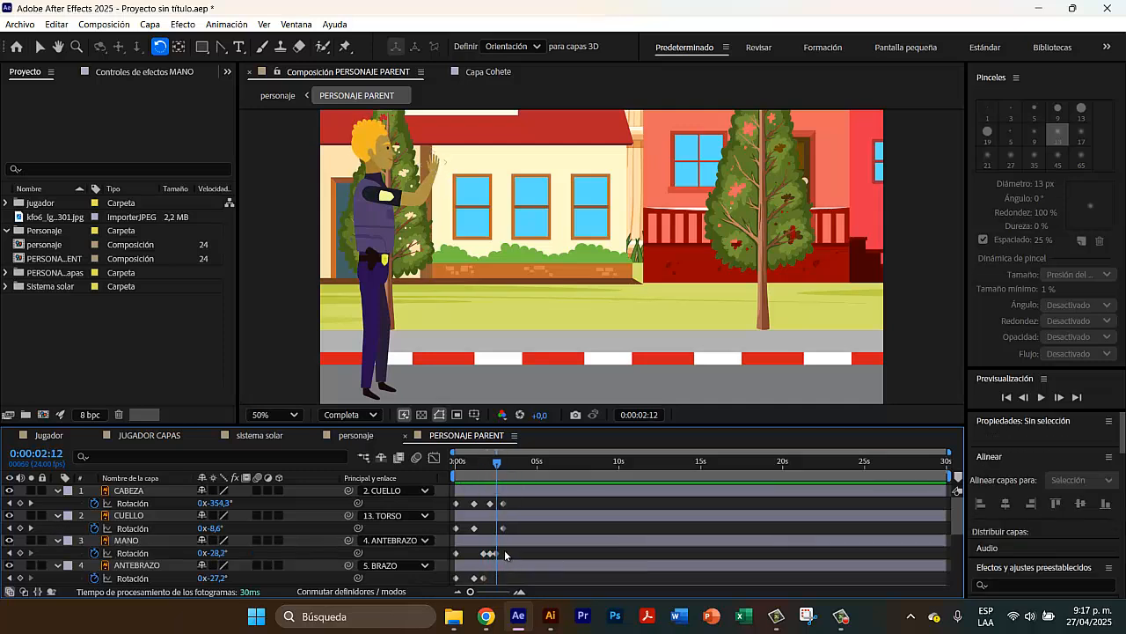
pyautogui.moveTo(504, 549); pyautogui.dragTo(487, 557)
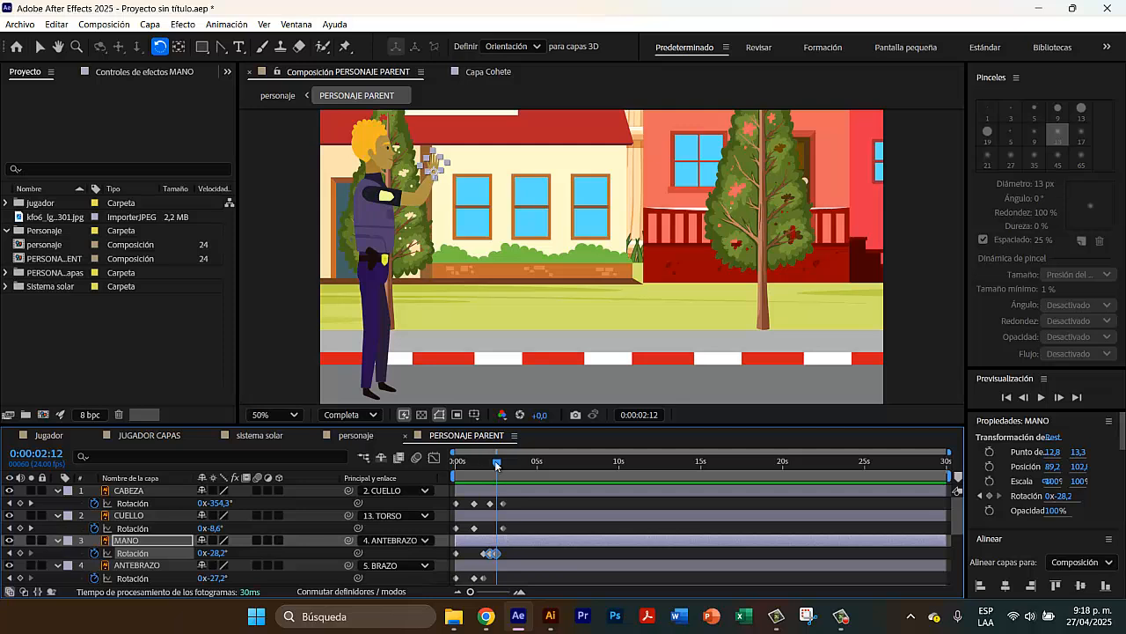
pyautogui.moveTo(495, 461); pyautogui.dragTo(501, 467)
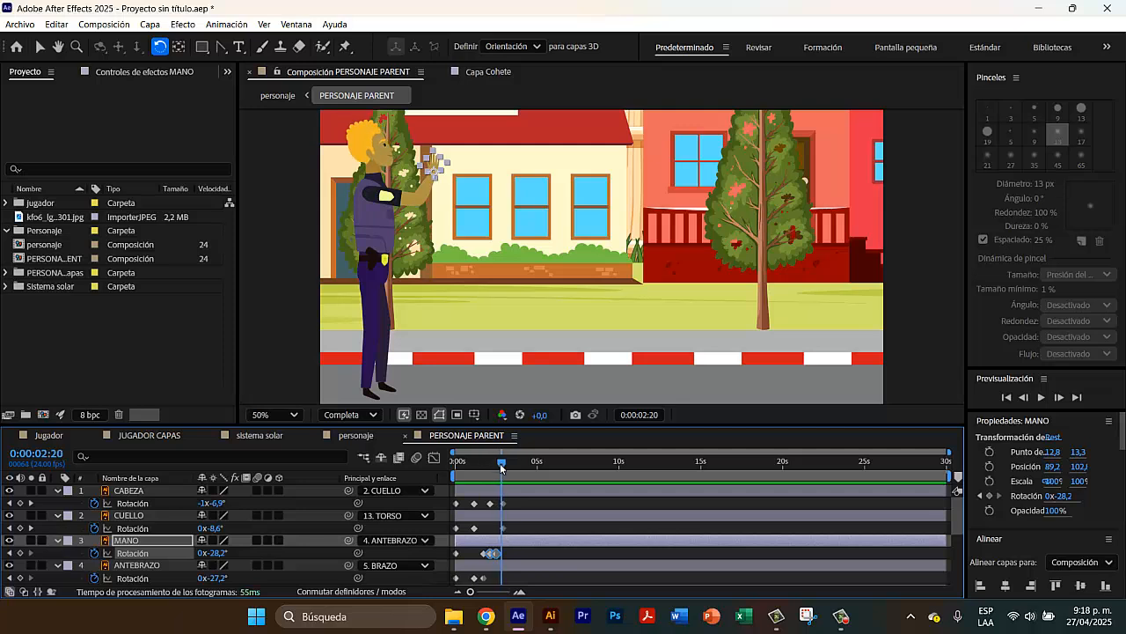
pyautogui.hotkey('ctrl', 'v')
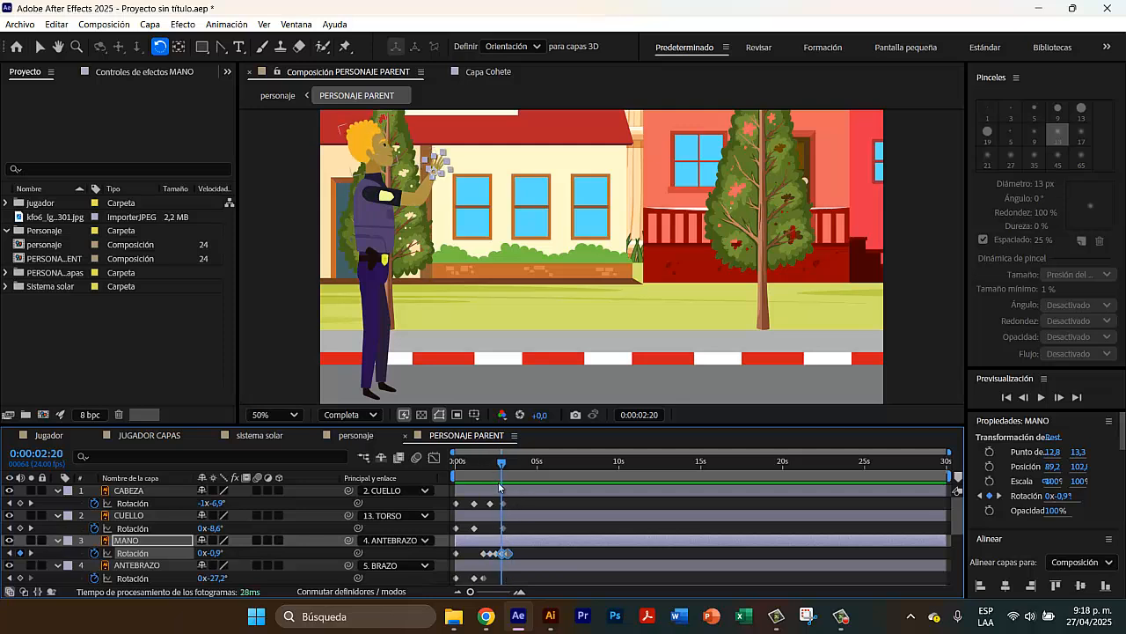
# - Copy the four MANO wave keyframes, paste them from 0:00:03:11 to extend the waving, and preview the animation
pyautogui.moveTo(518, 556); pyautogui.dragTo(484, 560)
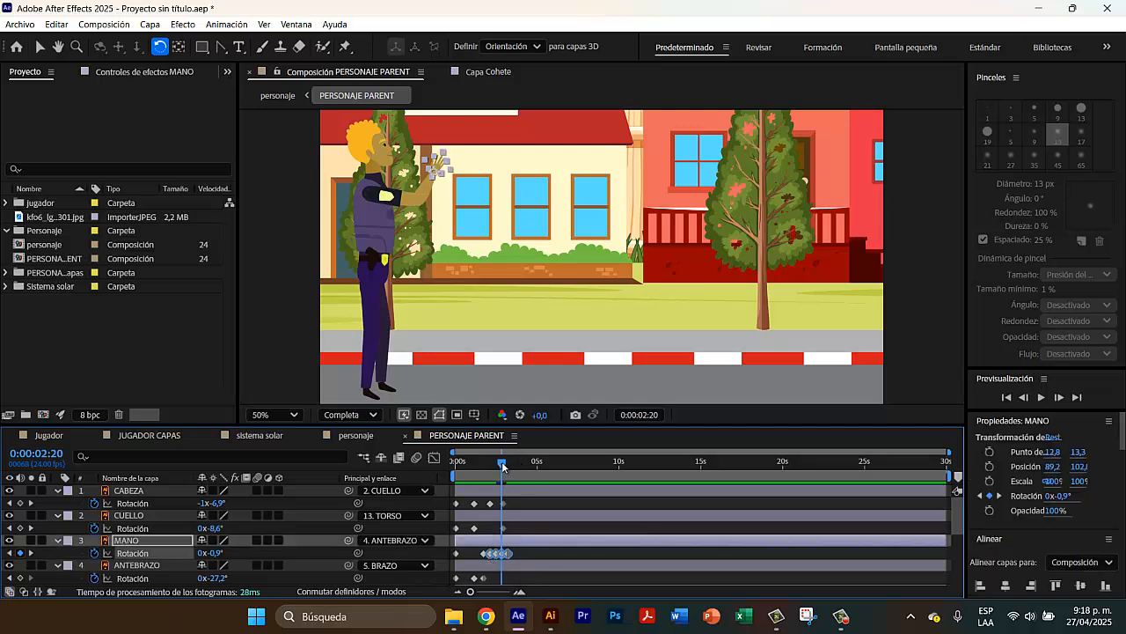
pyautogui.moveTo(501, 461); pyautogui.dragTo(512, 462)
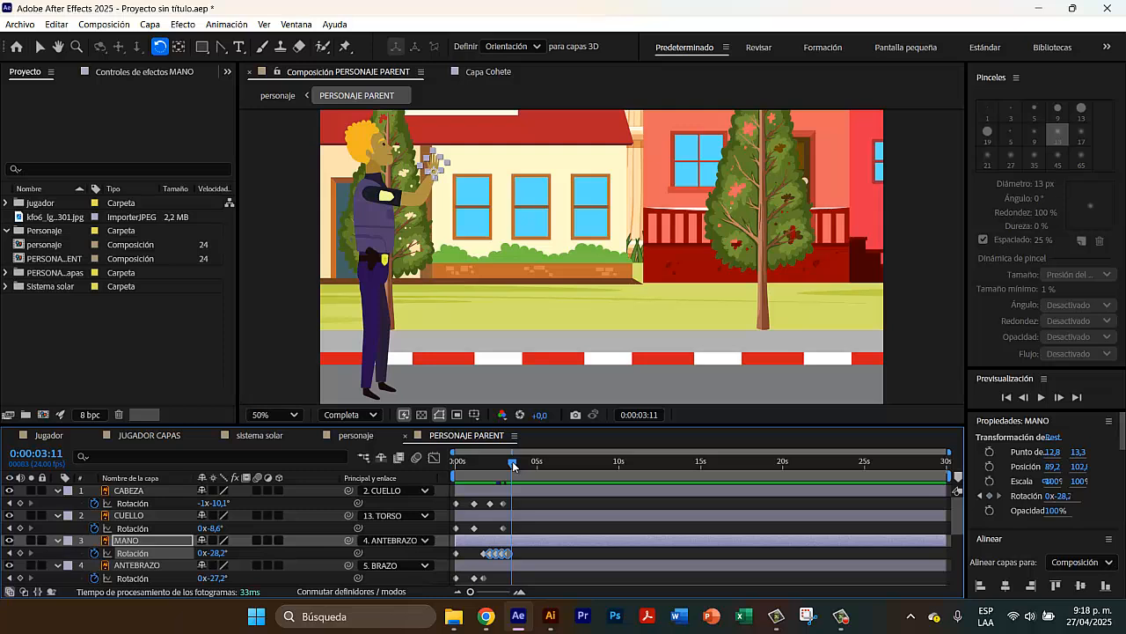
pyautogui.hotkey('ctrl', 'v')
pyautogui.press('space')
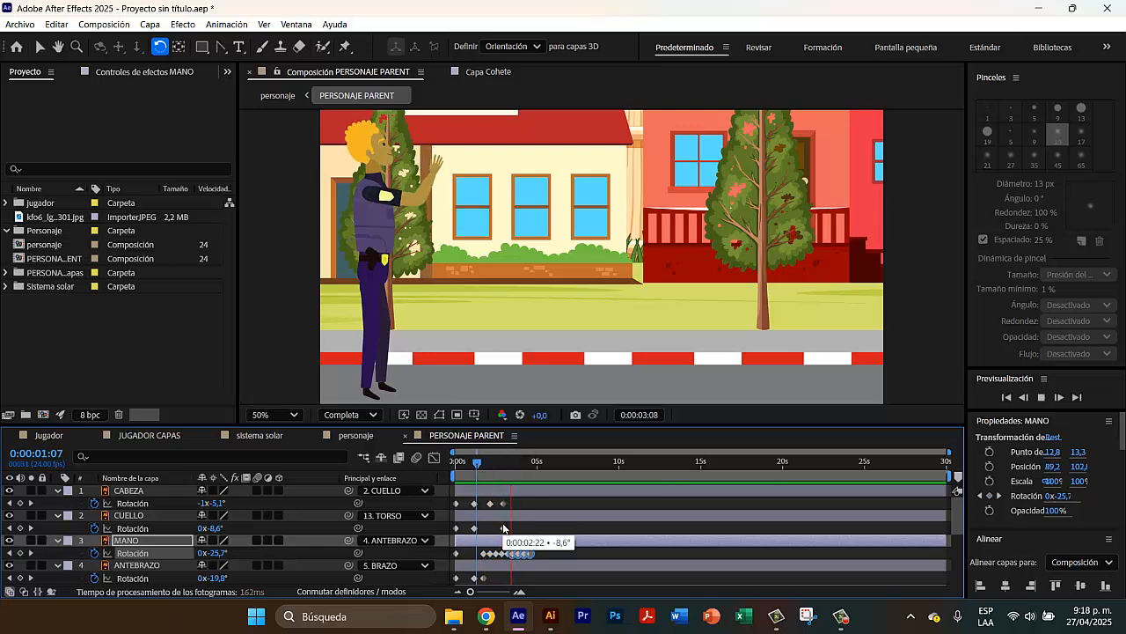
pyautogui.press('space')
# - At 0:00:04:13, tilt the CABEZA layer forward to a rotation of about -1x-0.8°
pyautogui.moveTo(509, 459); pyautogui.dragTo(526, 464)
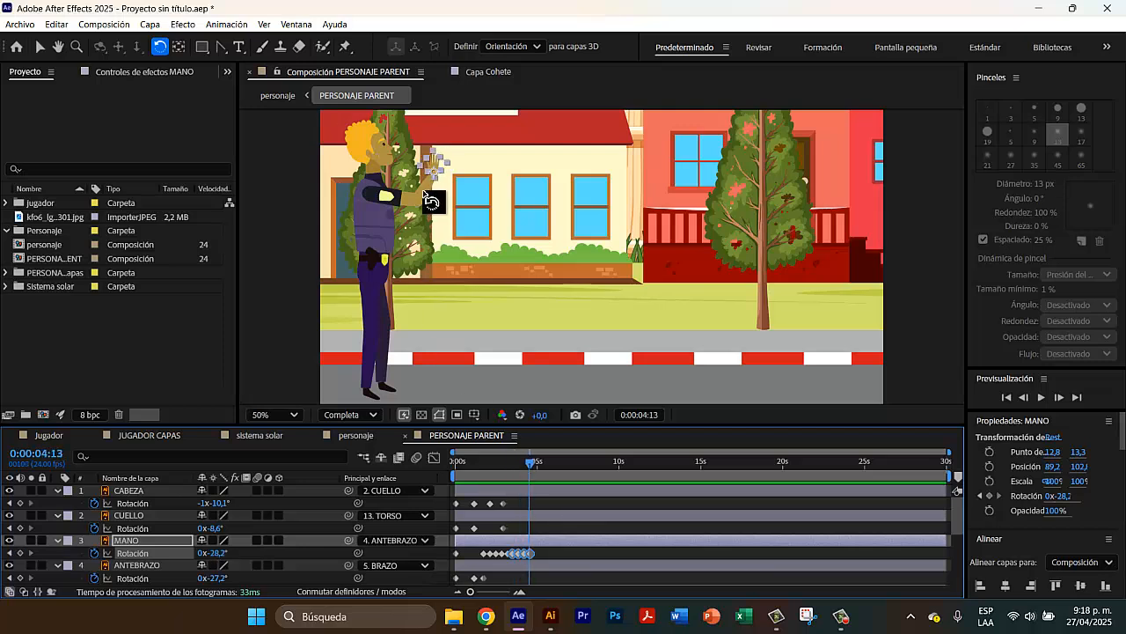
pyautogui.moveTo(386, 143); pyautogui.dragTo(395, 144)
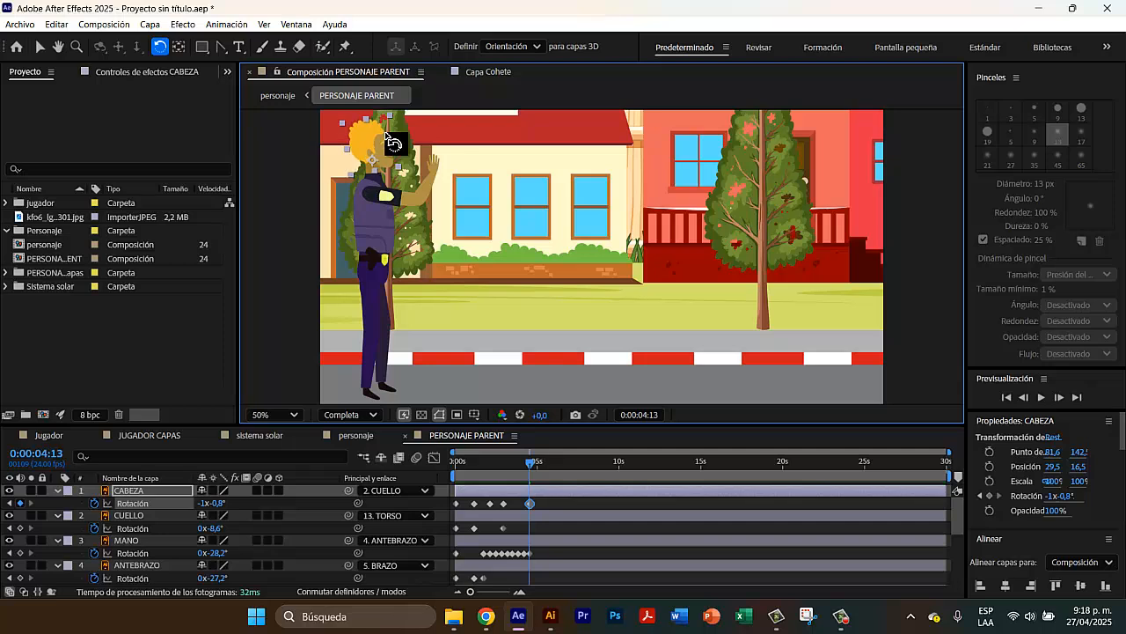
# - Rotate the CUELLO layer to about -1.1° at 0:00:04:13, and preview the animation from the start
pyautogui.click(141, 517)
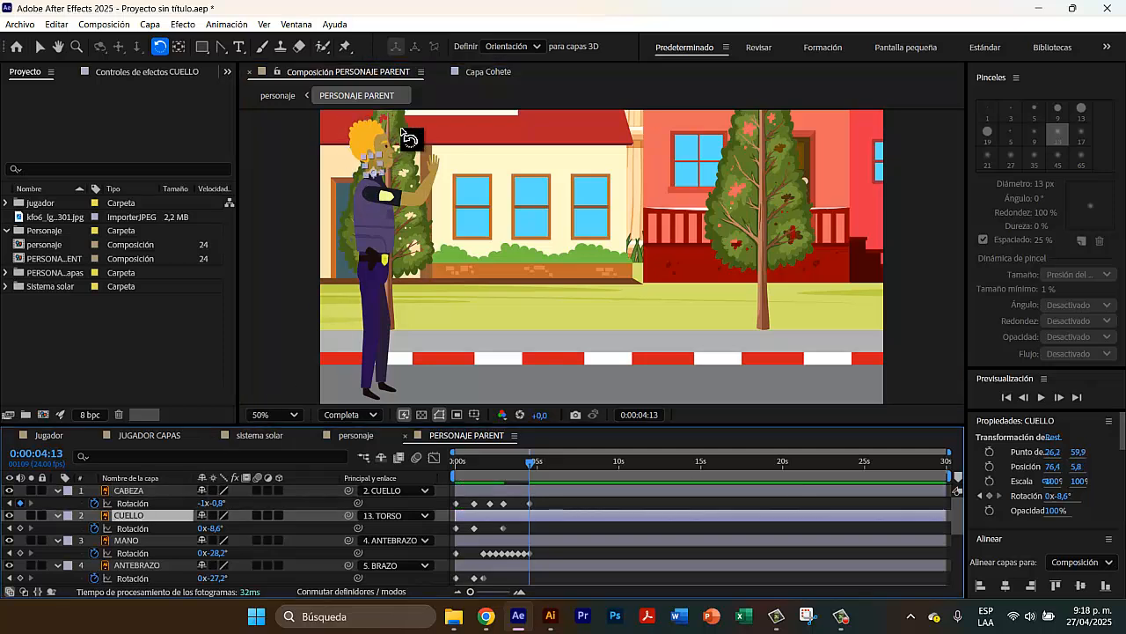
pyautogui.moveTo(387, 169); pyautogui.dragTo(394, 161)
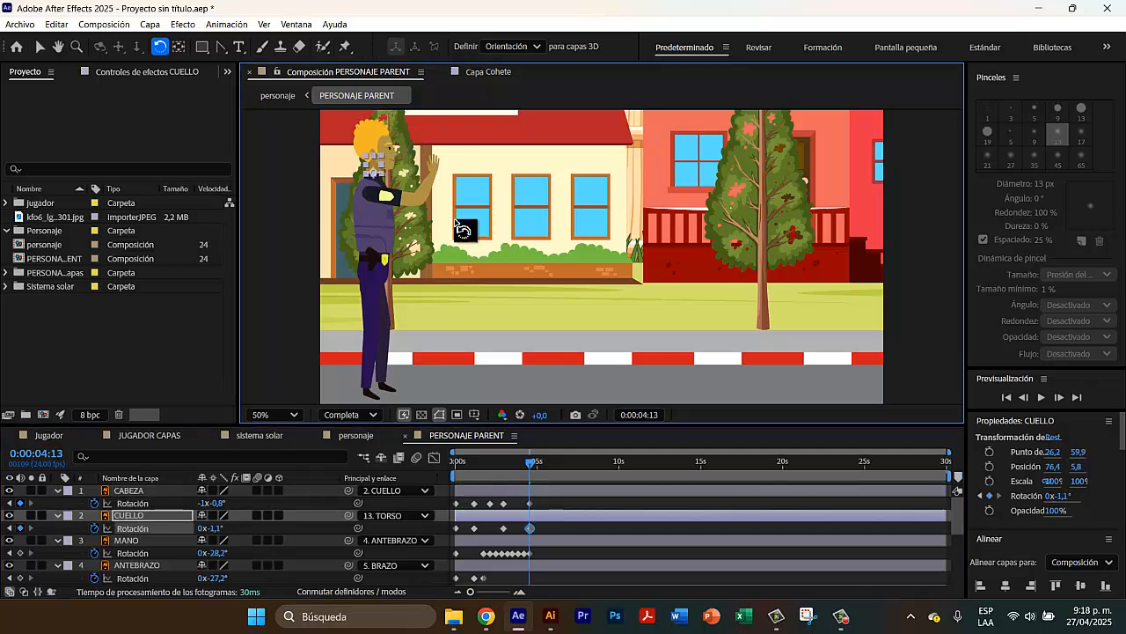
pyautogui.moveTo(530, 460); pyautogui.dragTo(454, 467)
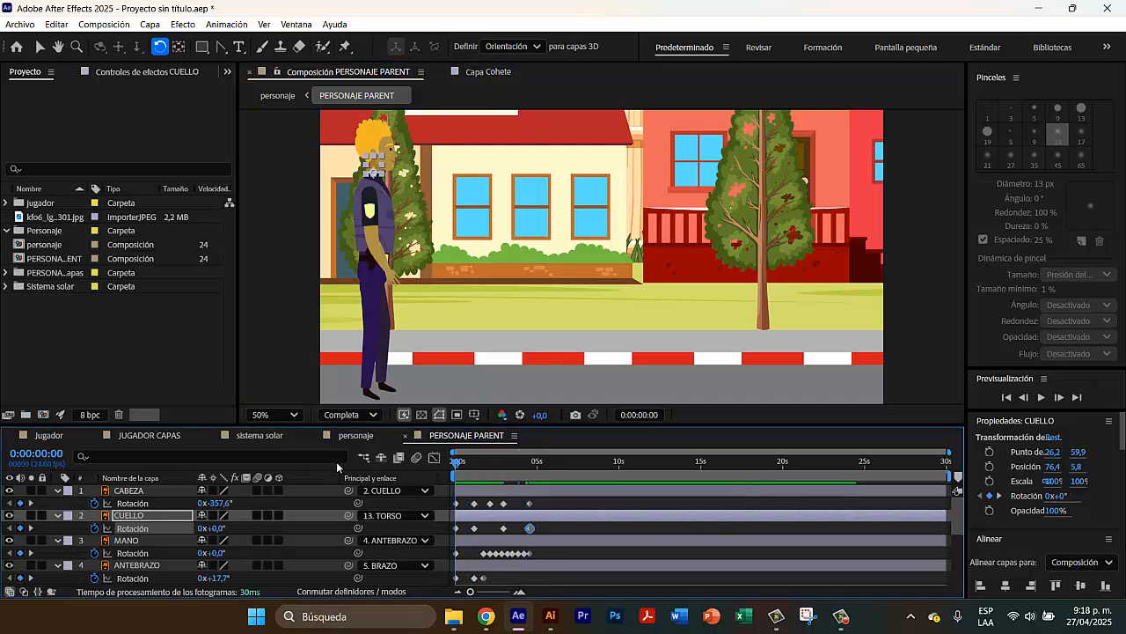
pyautogui.press('space')
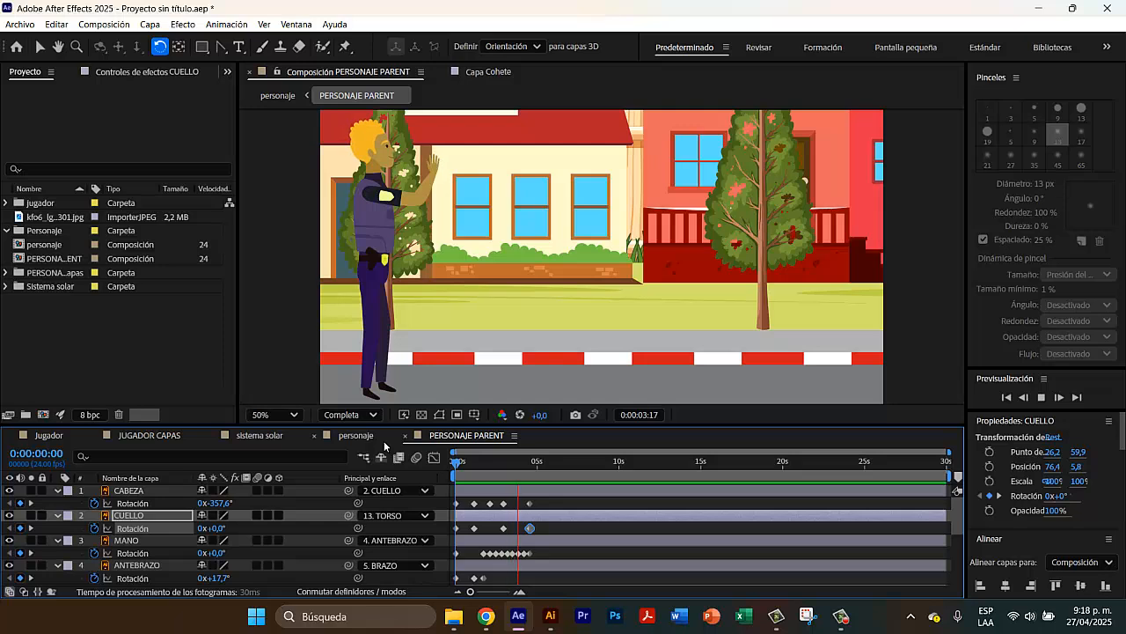
pyautogui.press('space')
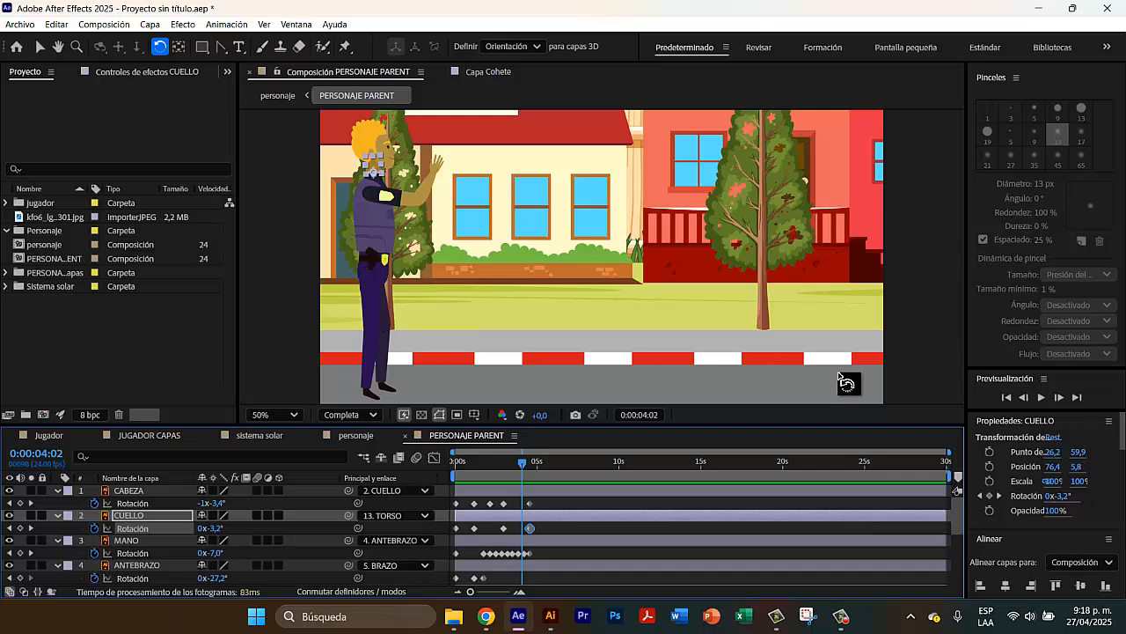
# - Switch to File Explorer, go up to the CLASE 10 - PERSONAJE folder, and return to After Effects
pyautogui.click(453, 616)
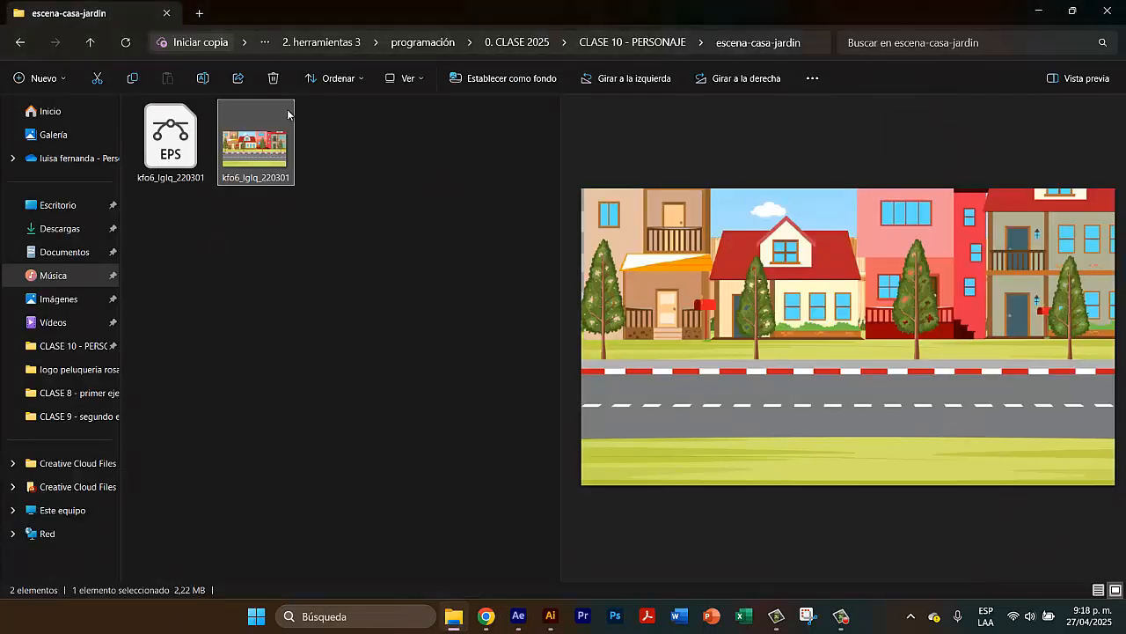
pyautogui.click(91, 42)
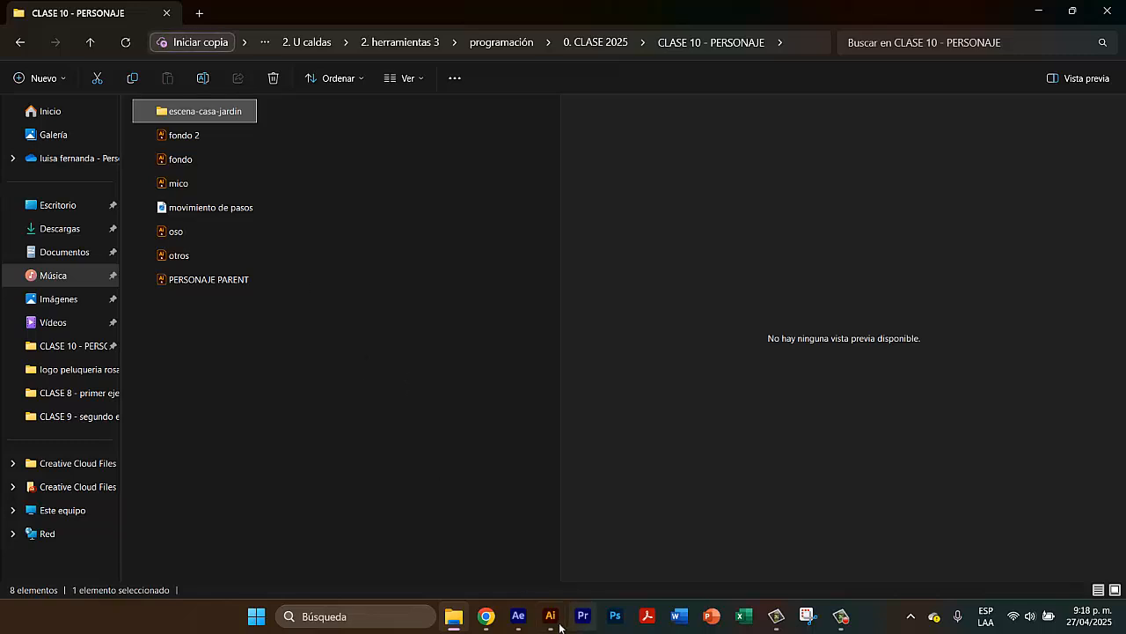
pyautogui.moveTo(559, 625)
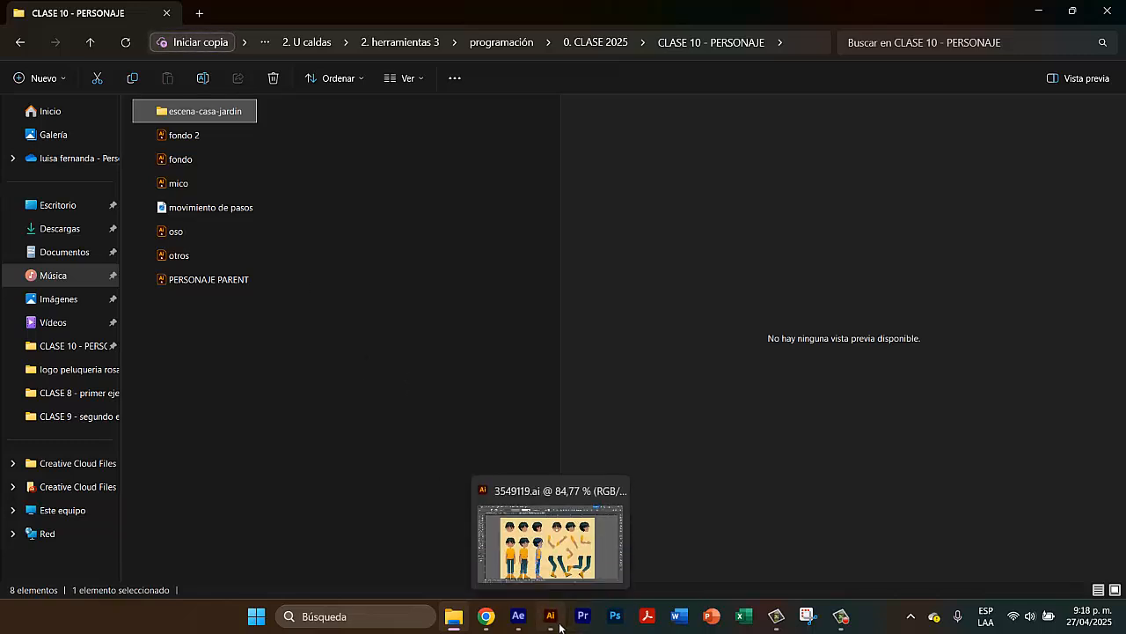
pyautogui.click(551, 616)
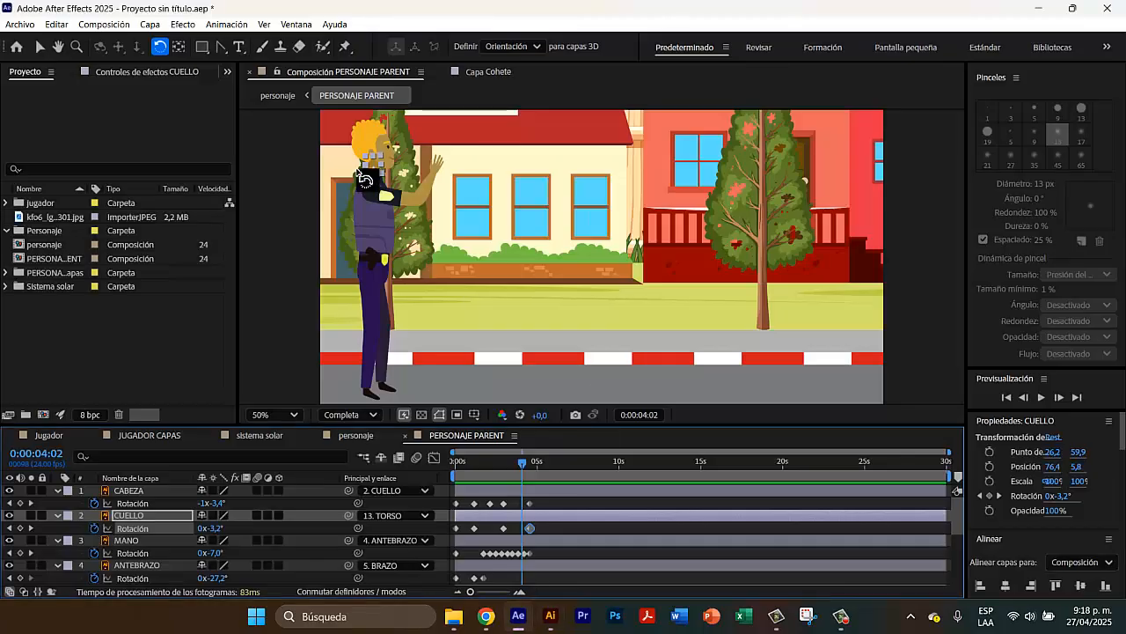
pyautogui.click(518, 616)
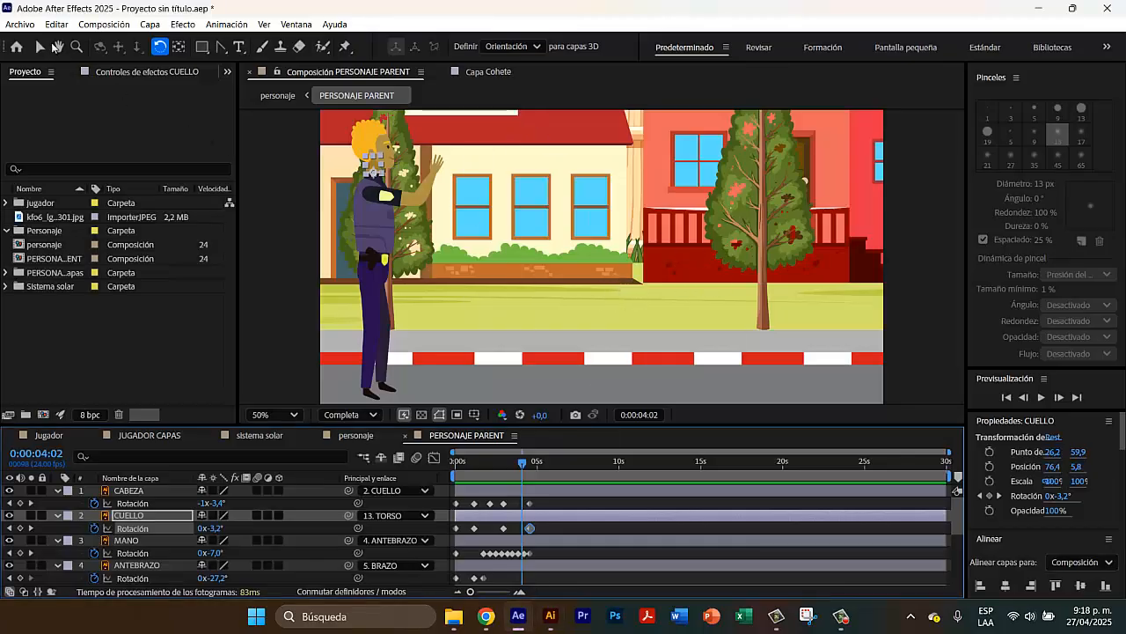
# - Return to 0:00:04:13 with the Selection tool active, enlarge the timeline area, and collapse the keyframed properties of all layers
pyautogui.click(39, 46)
pyautogui.moveTo(520, 463); pyautogui.dragTo(531, 490)
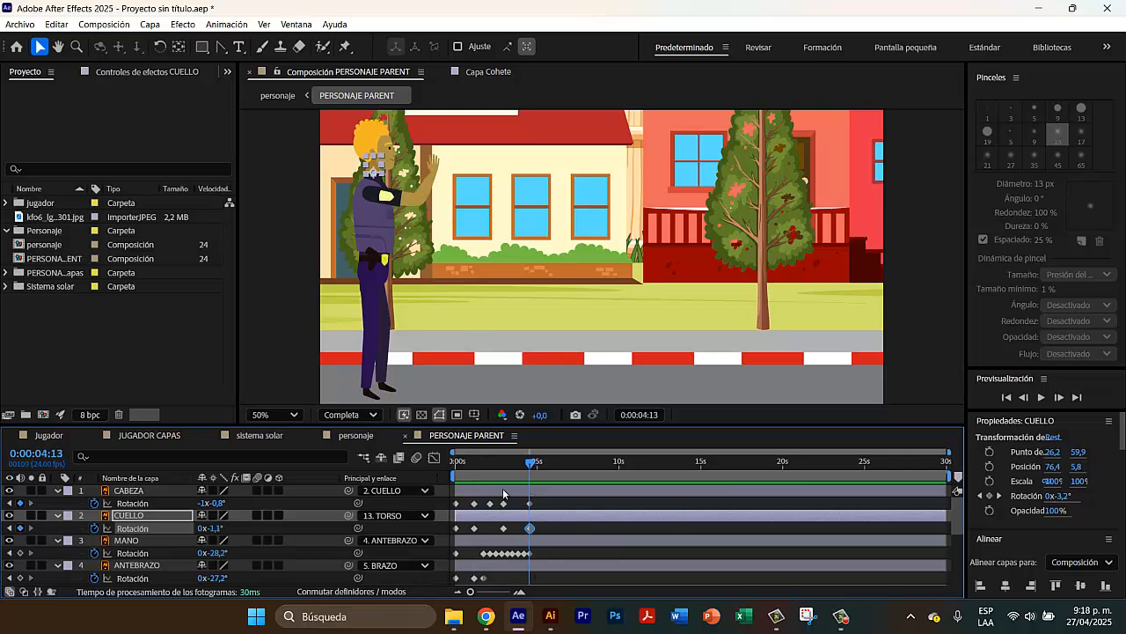
pyautogui.moveTo(294, 424); pyautogui.dragTo(295, 340)
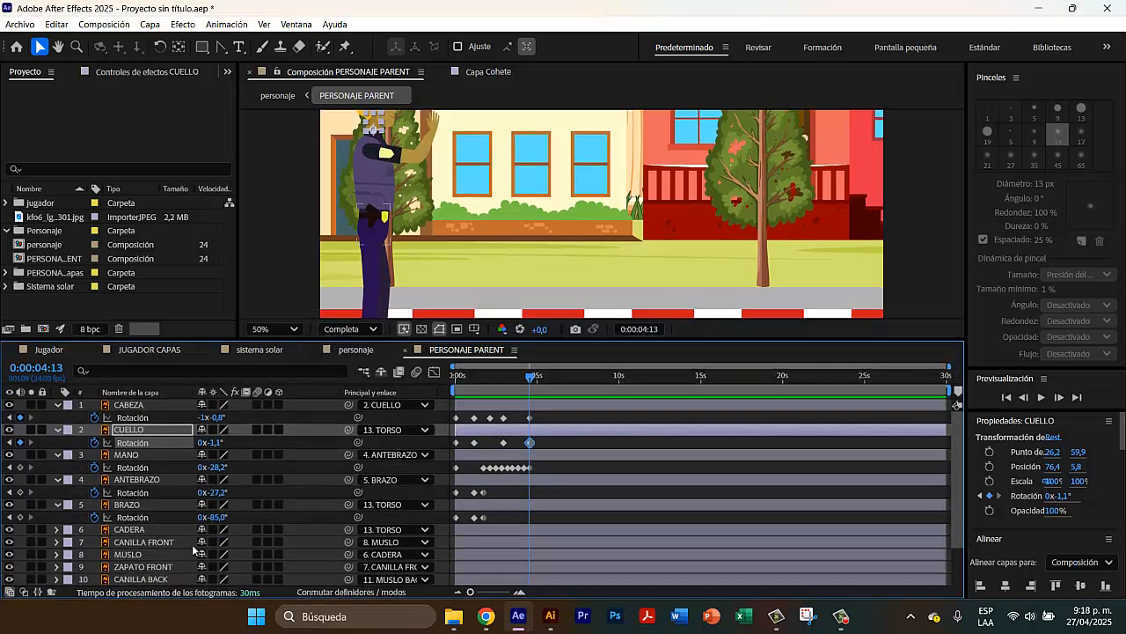
pyautogui.click(58, 422)
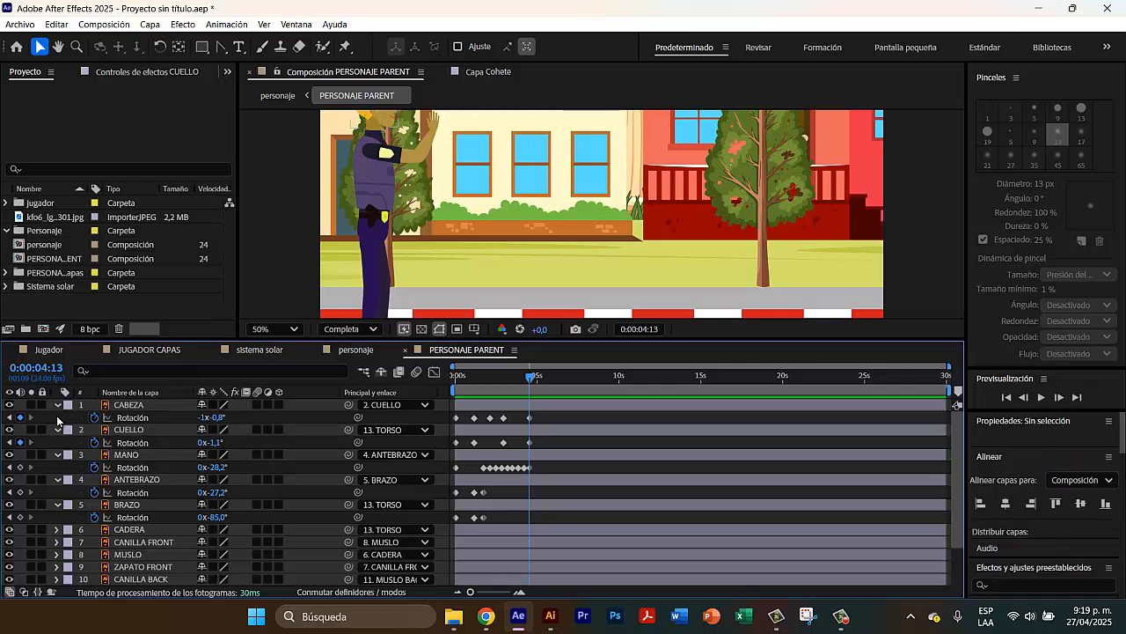
pyautogui.press('u')
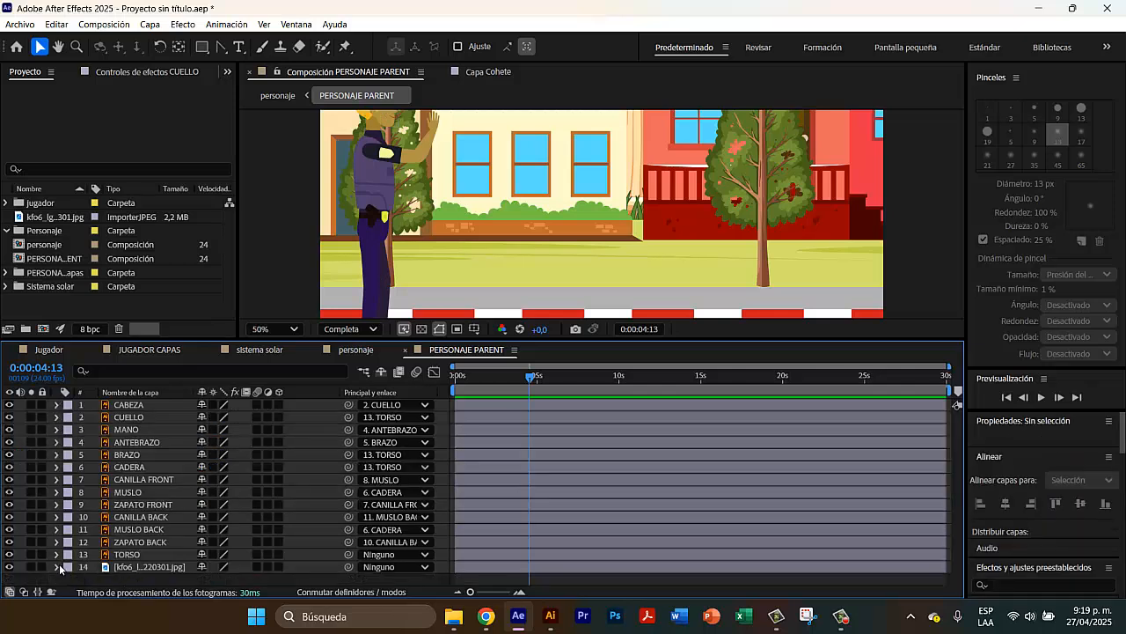
# - Reveal the Position of the street background JPG layer and set a starting keyframe at 0:00:04:13
pyautogui.click(132, 569)
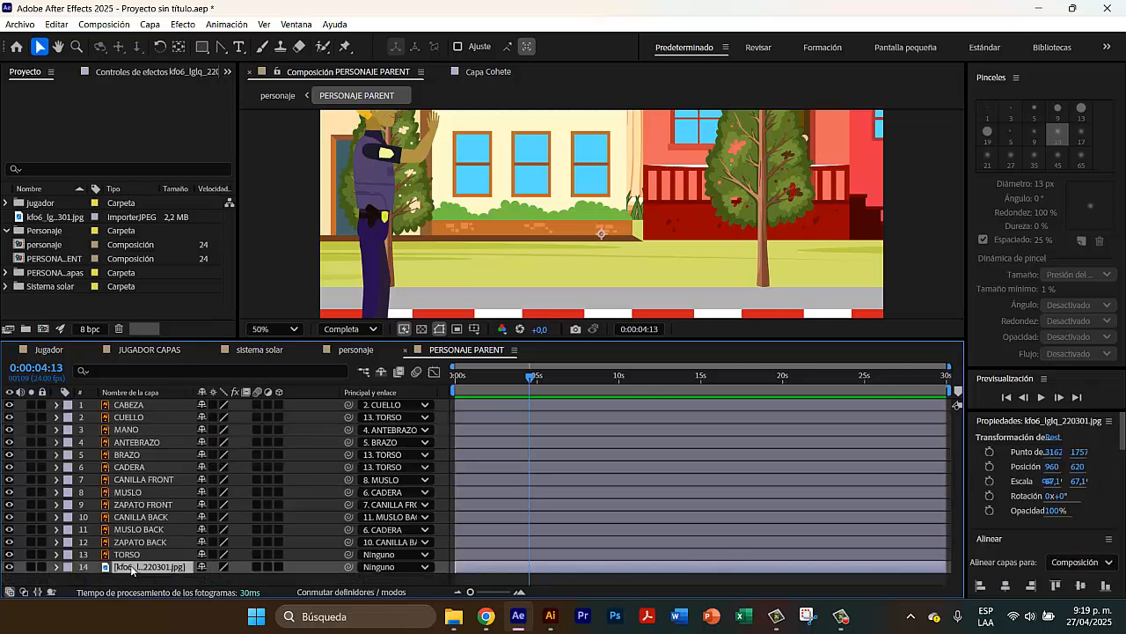
pyautogui.press('p')
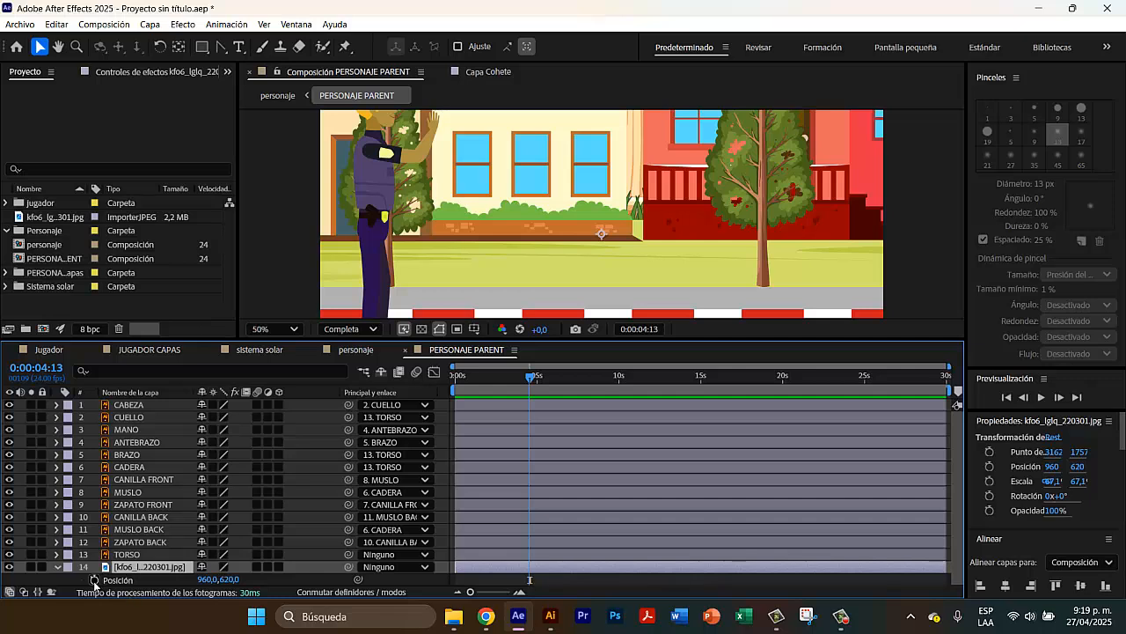
pyautogui.click(94, 581)
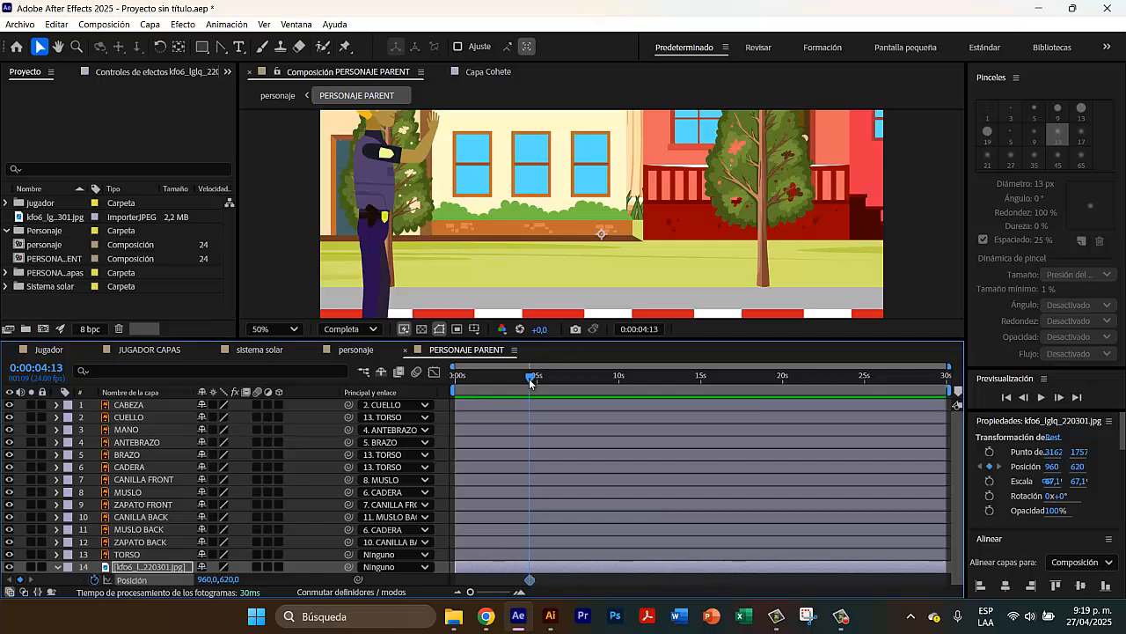
# - At 0:00:10:00, slide the street background horizontally to a Position of about 22, 620 for its second keyframe
pyautogui.moveTo(530, 382); pyautogui.dragTo(596, 380)
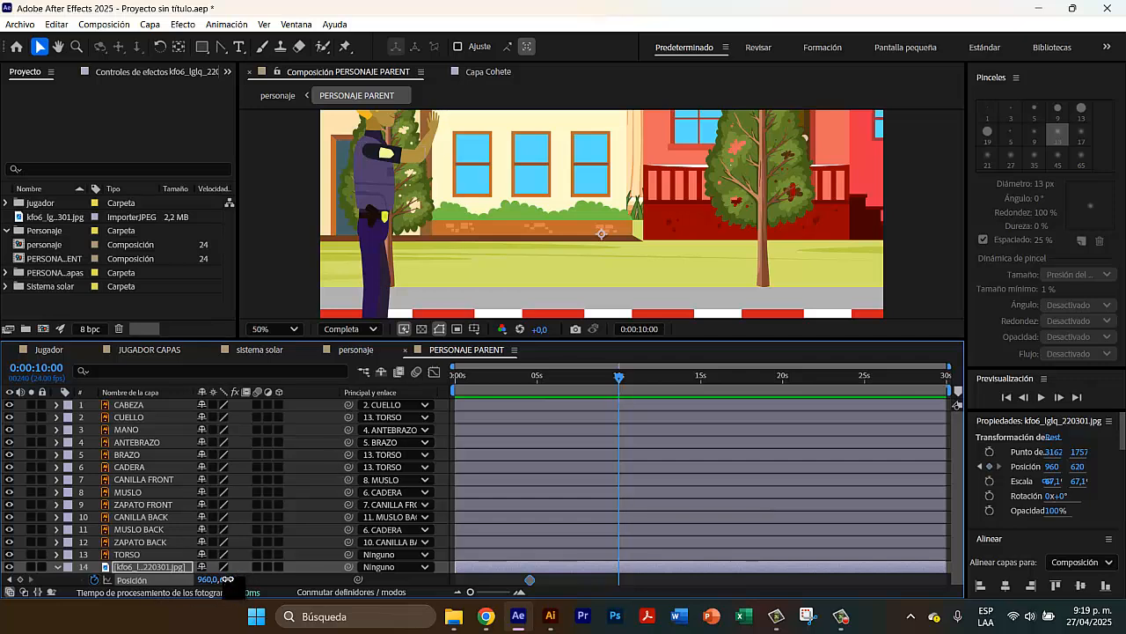
pyautogui.moveTo(230, 580); pyautogui.dragTo(22, 548)
pyautogui.hotkey('ctrl', 'z')
pyautogui.hotkey('ctrl', 'z')
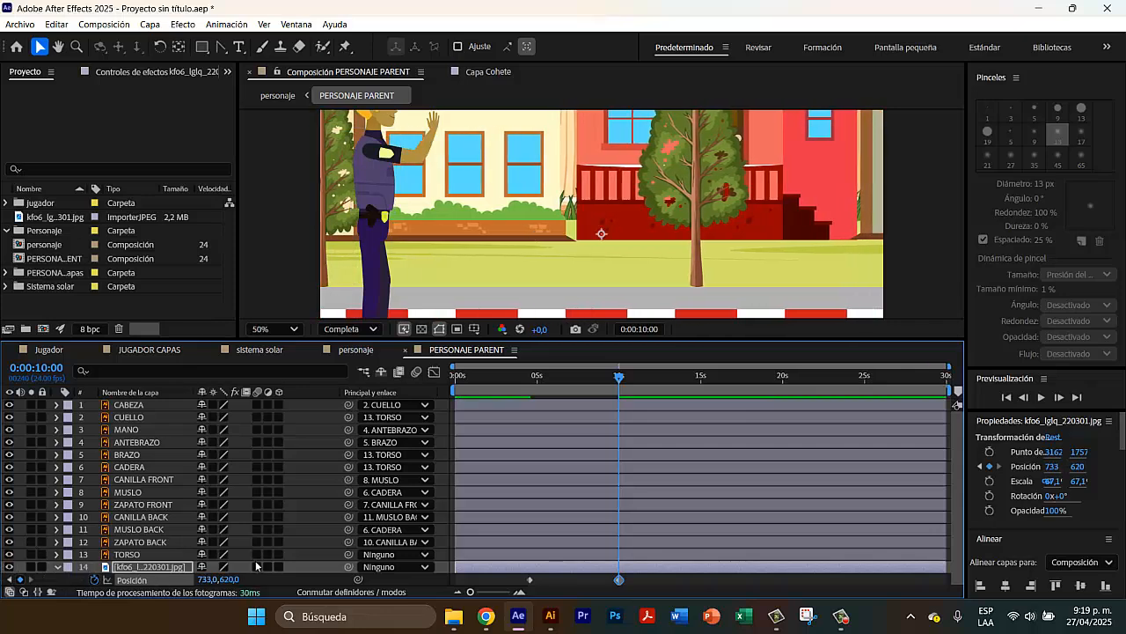
pyautogui.moveTo(798, 231); pyautogui.dragTo(532, 245)
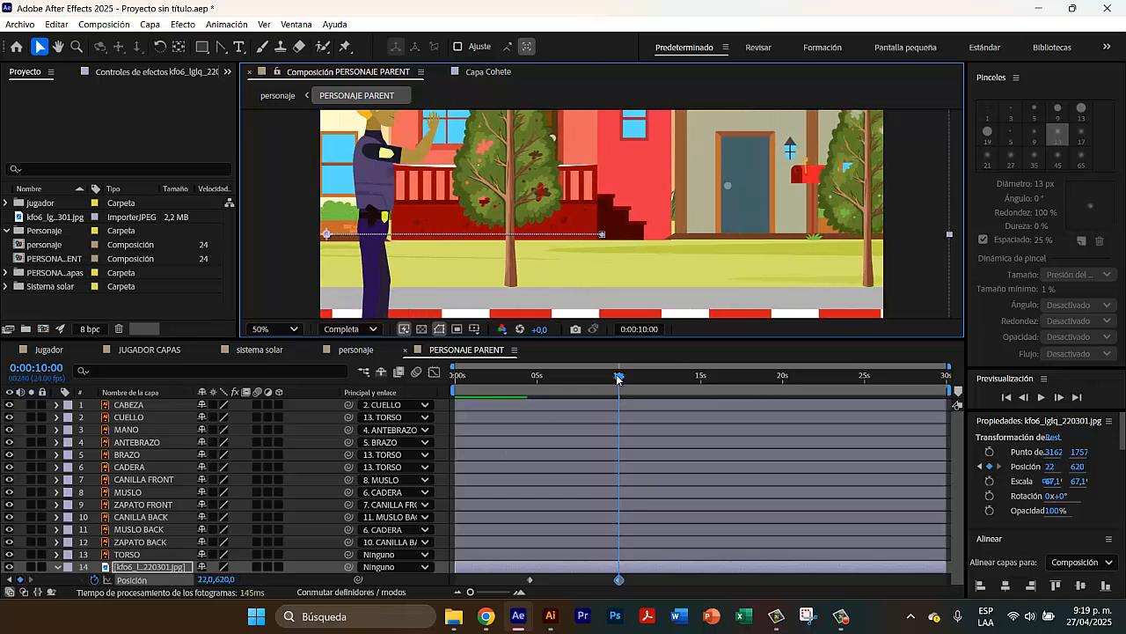
# - Fit the whole composition in the viewer and preview the background movement from the start of the timeline
pyautogui.moveTo(619, 376); pyautogui.dragTo(454, 378)
pyautogui.press('space')
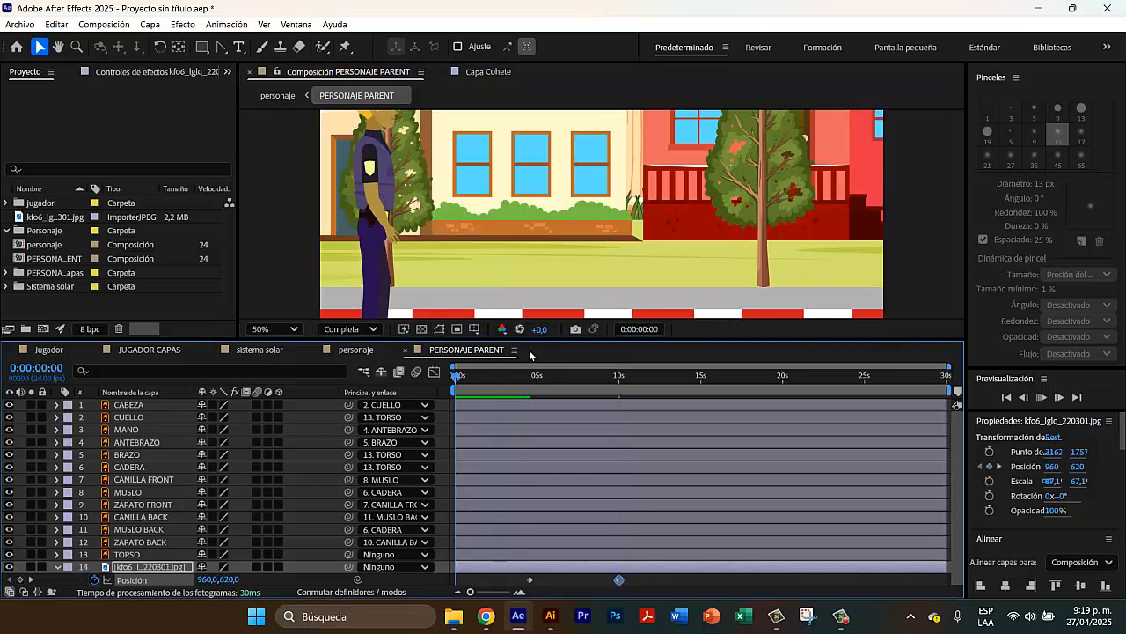
pyautogui.click(260, 329)
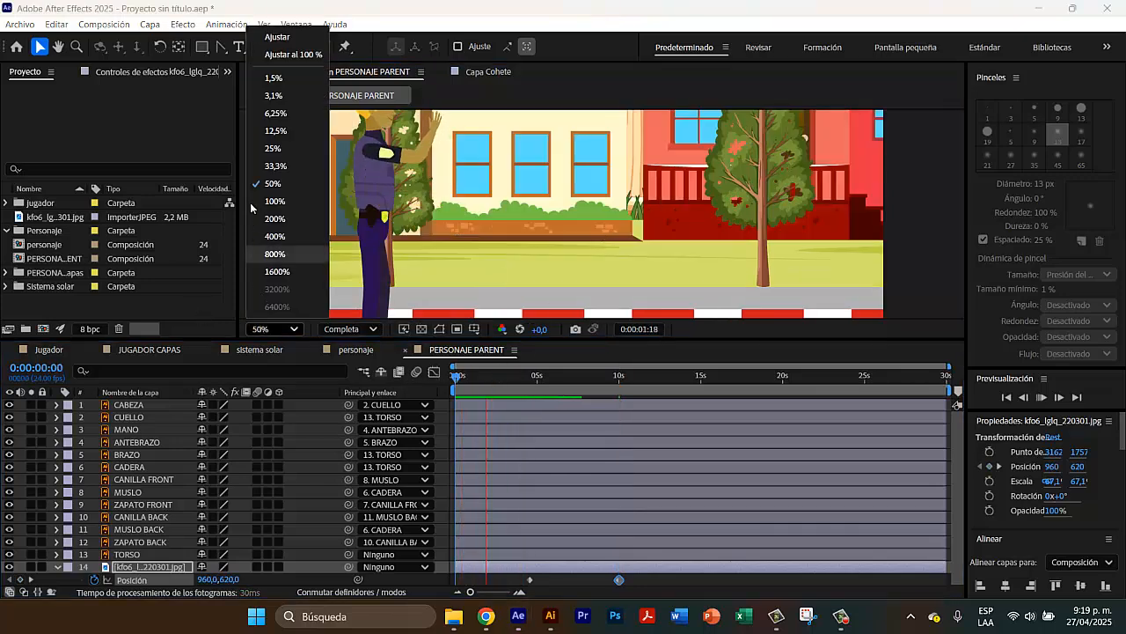
pyautogui.click(276, 39)
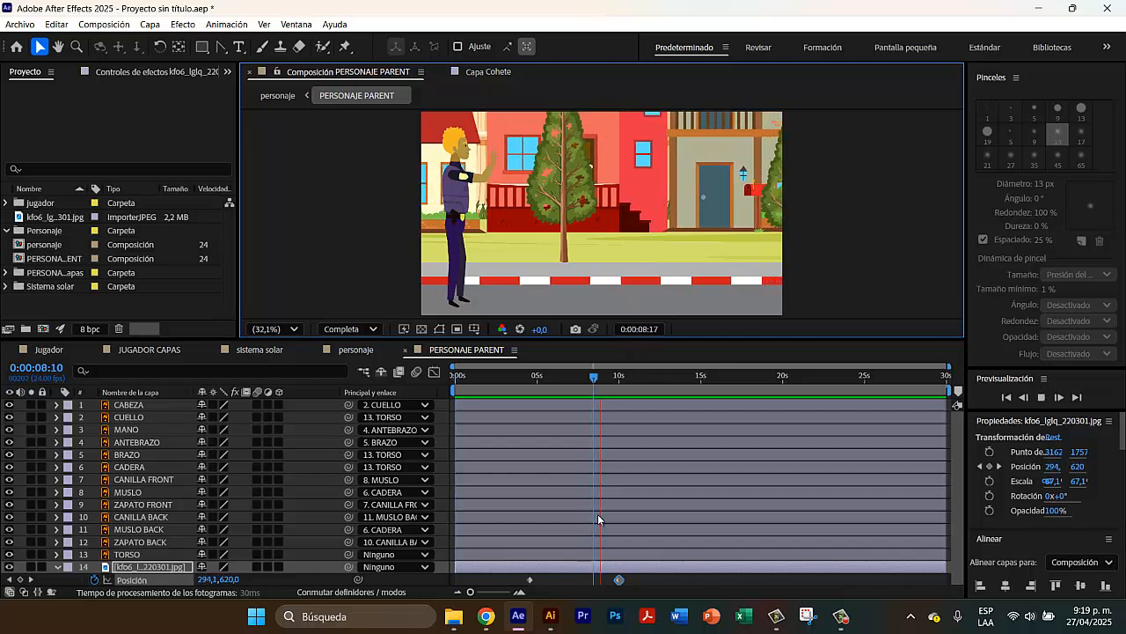
pyautogui.press('space')
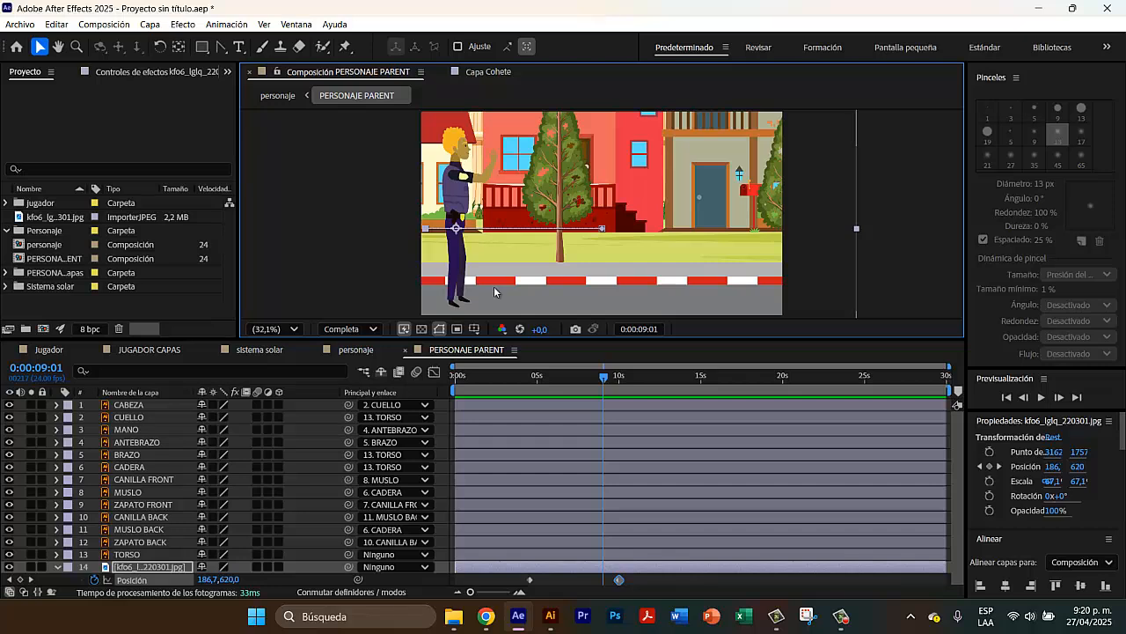
# - Open the movimiento de pasos image from File Explorer, study the walk-cycle poses, and return to After Effects
pyautogui.click(454, 616)
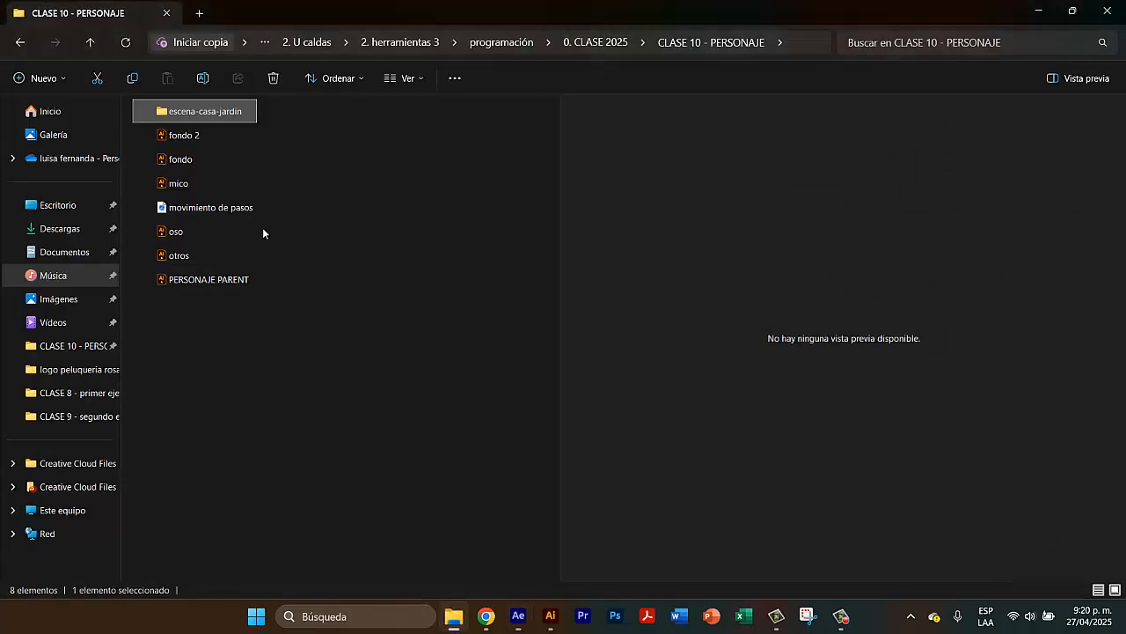
pyautogui.click(220, 209)
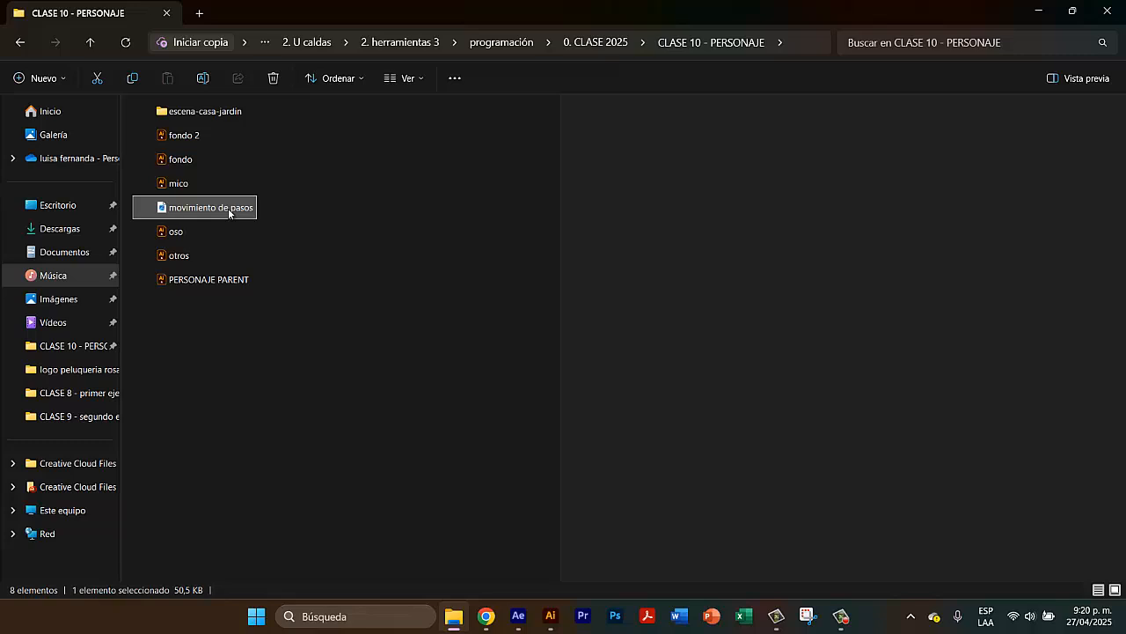
pyautogui.doubleClick(229, 212)
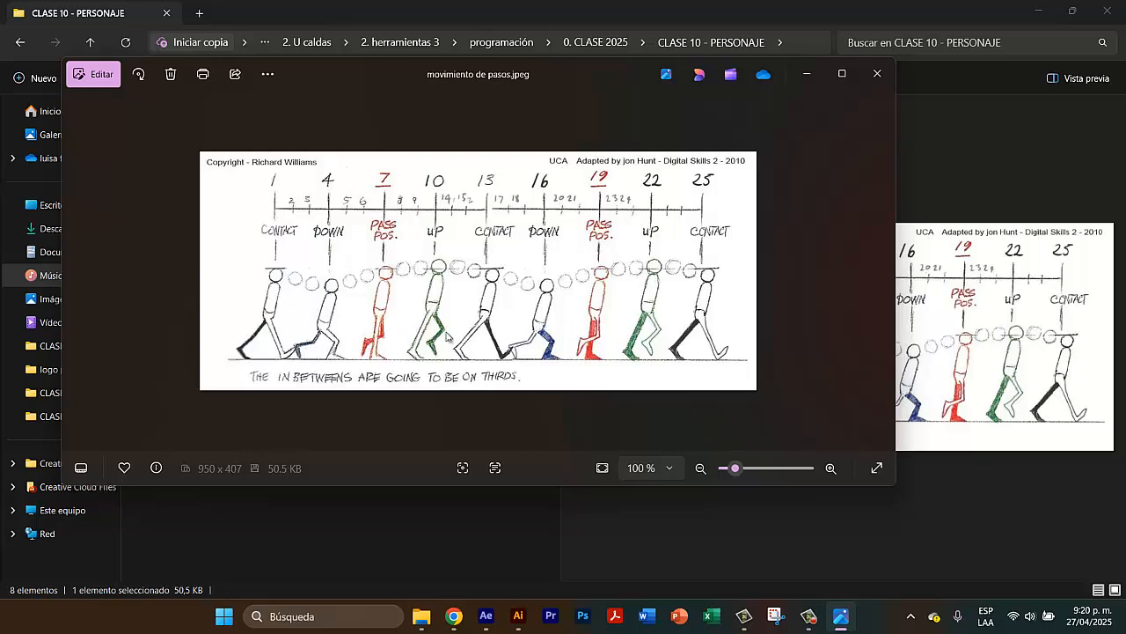
pyautogui.click(814, 77)
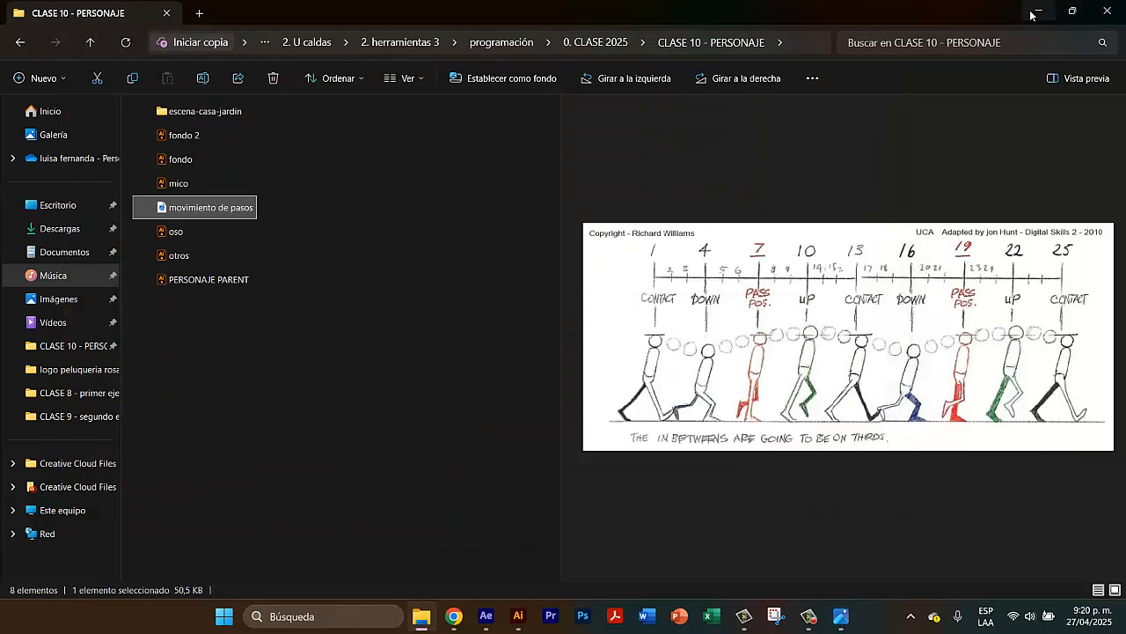
pyautogui.hotkey('alt', 'Tab')
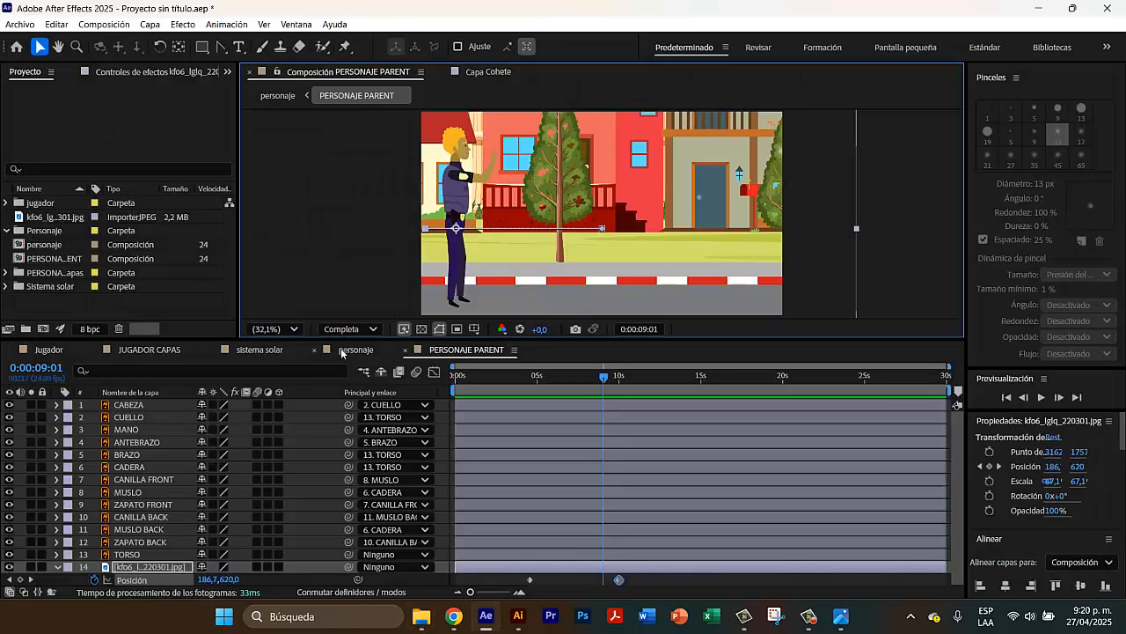